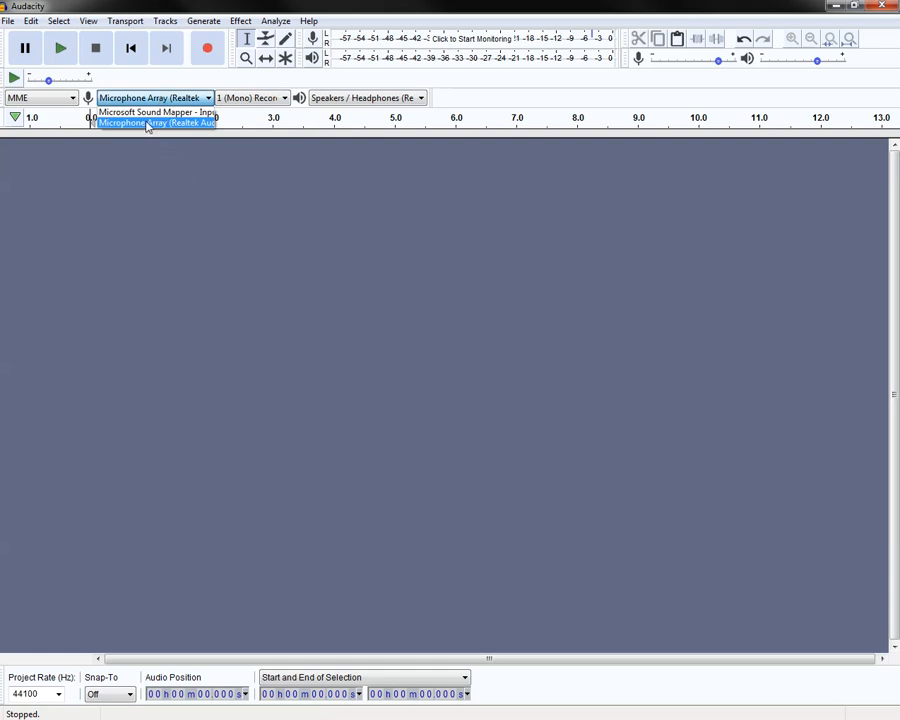
# Set the recording device to Microphone Array (Realtek Audio) and the recording channels to 1 (Mono)
pyautogui.click(147, 124)
pyautogui.click(173, 97)
pyautogui.click(173, 185)
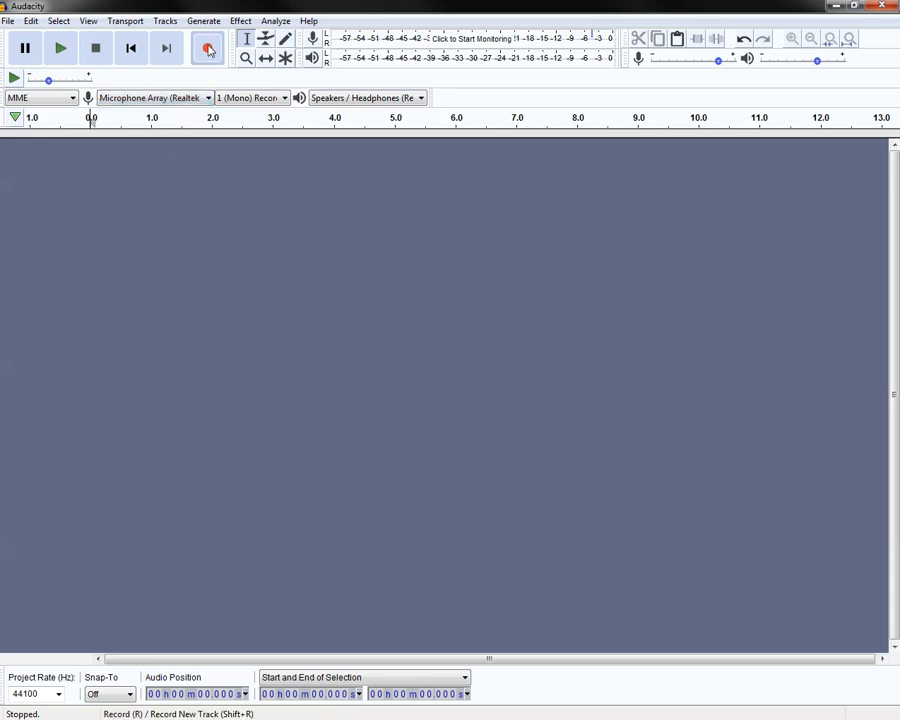
pyautogui.click(245, 98)
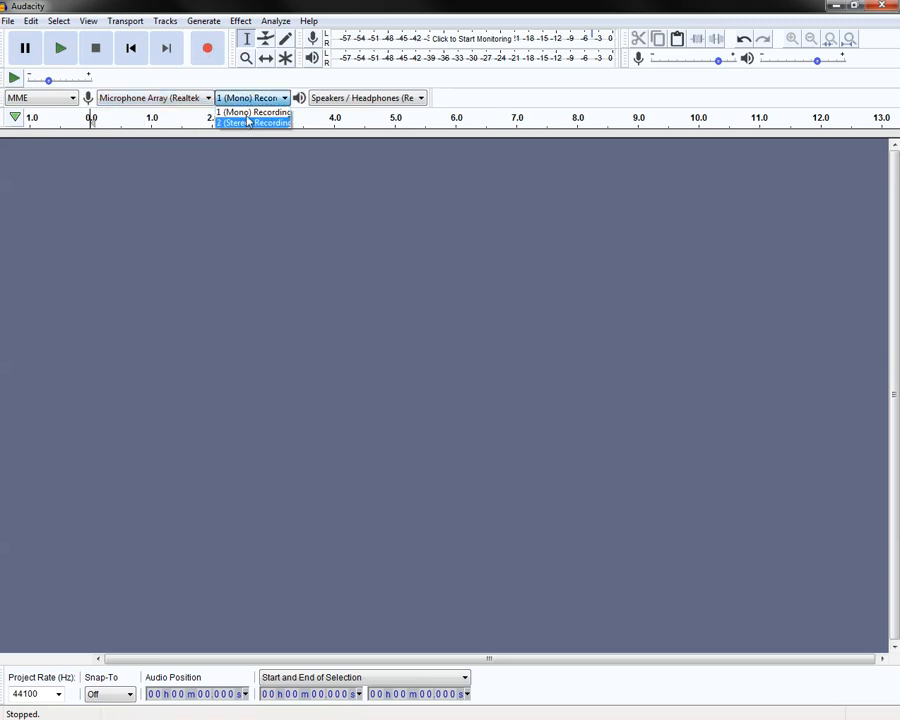
pyautogui.click(248, 110)
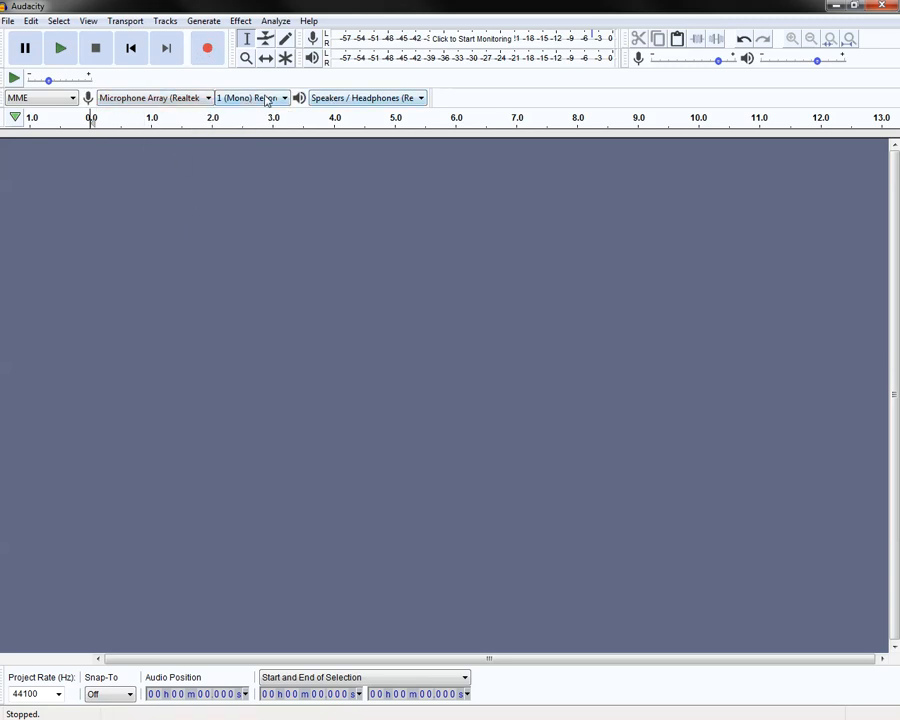
# Record about 12.5 seconds of audio on a new mono track and enlarge the track's height
pyautogui.click(208, 50)
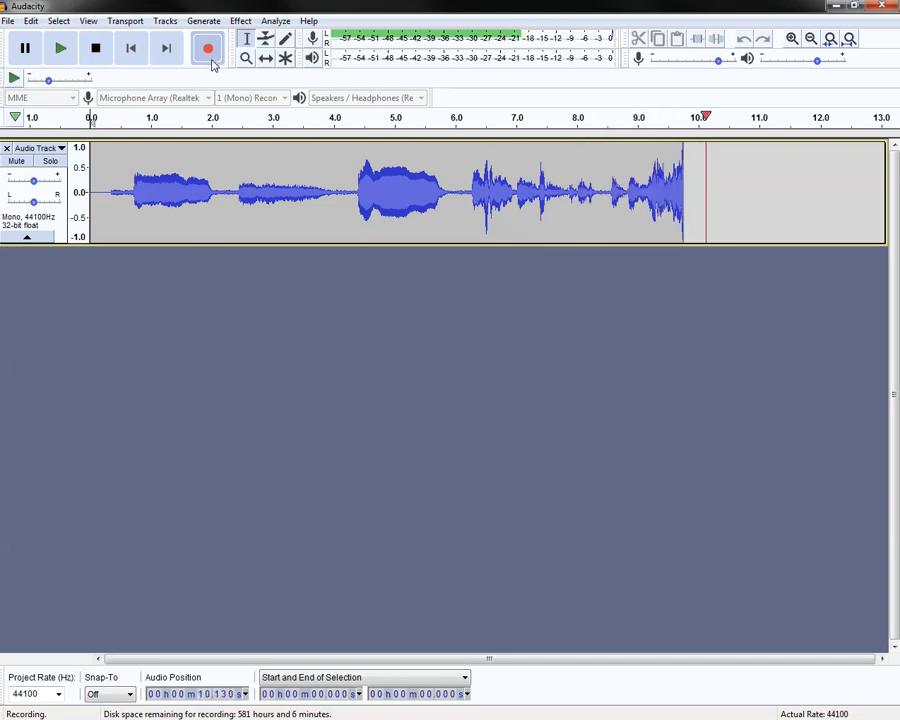
pyautogui.click(99, 51)
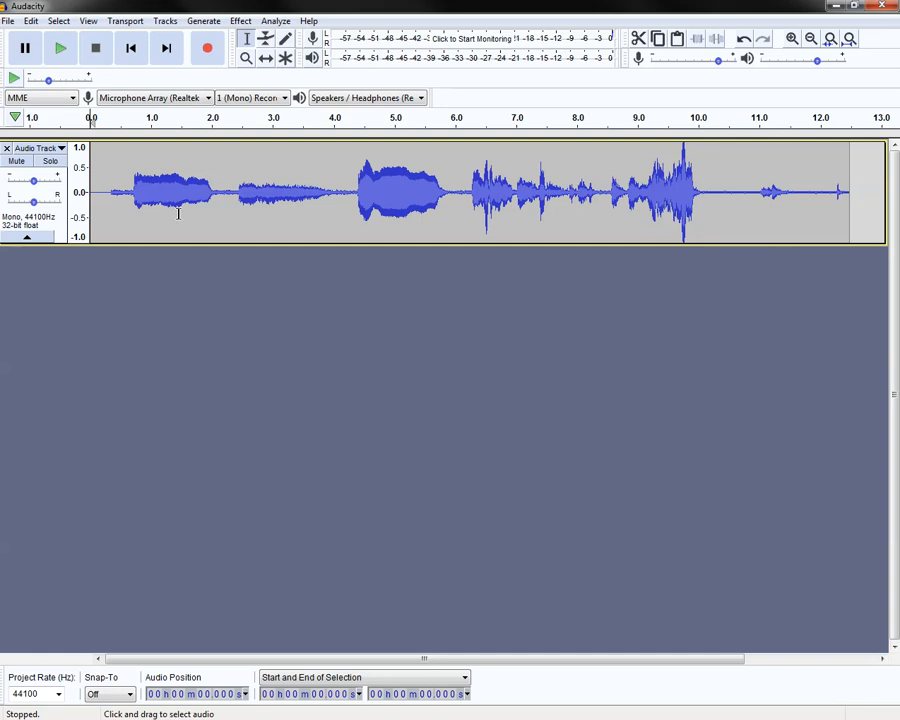
pyautogui.moveTo(191, 243); pyautogui.dragTo(200, 618)
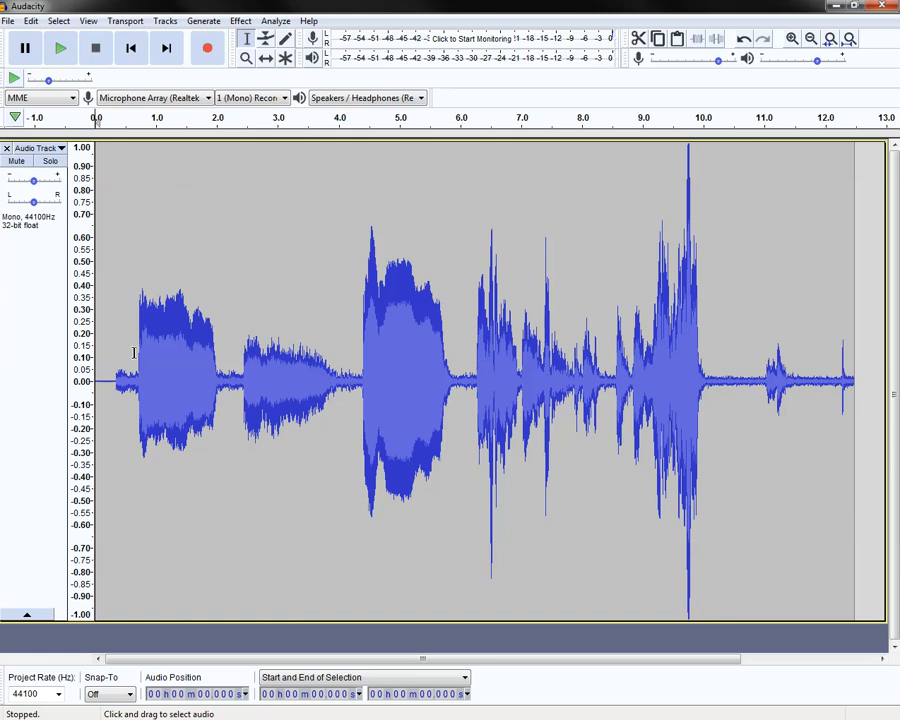
# Examine the waveform at different vertical magnifications, ending with an amplitude scale of about -0.50 to 0.50
pyautogui.keyDown('shift'); pyautogui.click(79, 381); pyautogui.keyUp('shift')
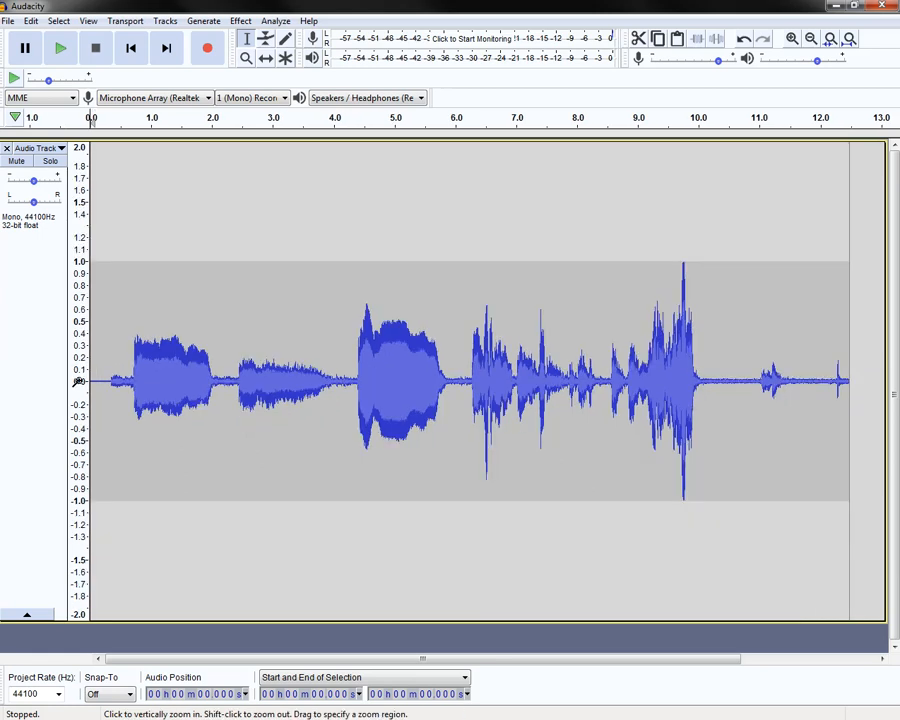
pyautogui.click(246, 57)
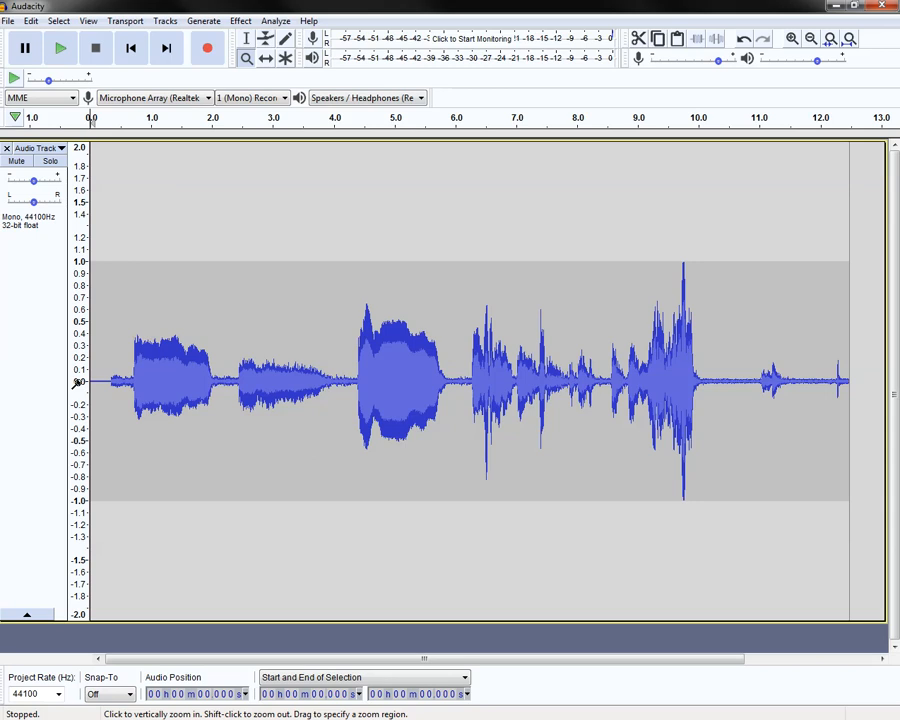
pyautogui.click(77, 383)
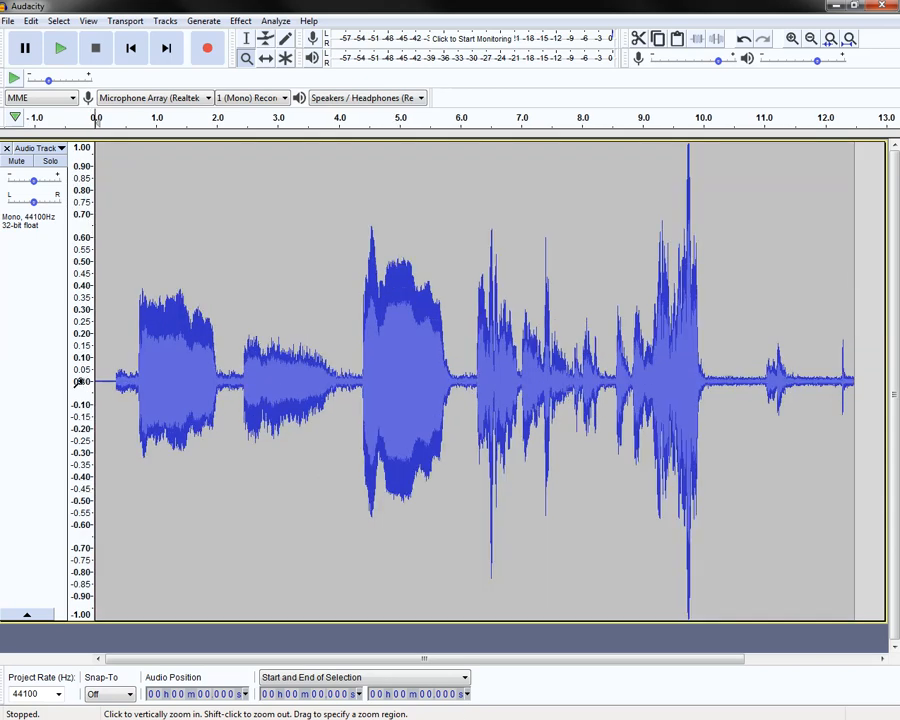
pyautogui.click(85, 382)
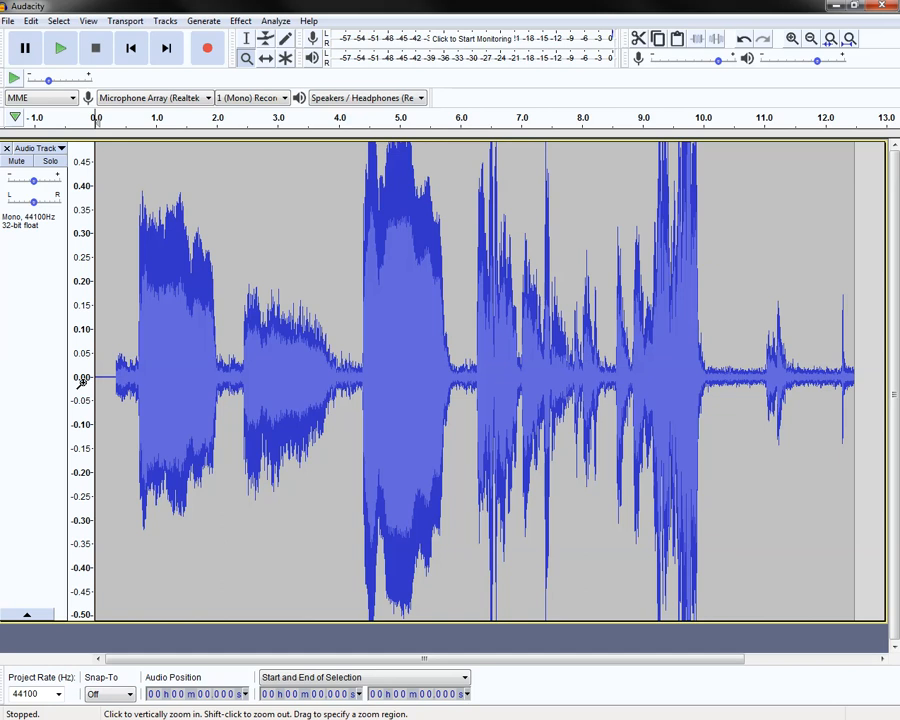
pyautogui.keyDown('shift'); pyautogui.click(80, 380); pyautogui.keyUp('shift')
pyautogui.click(80, 382)
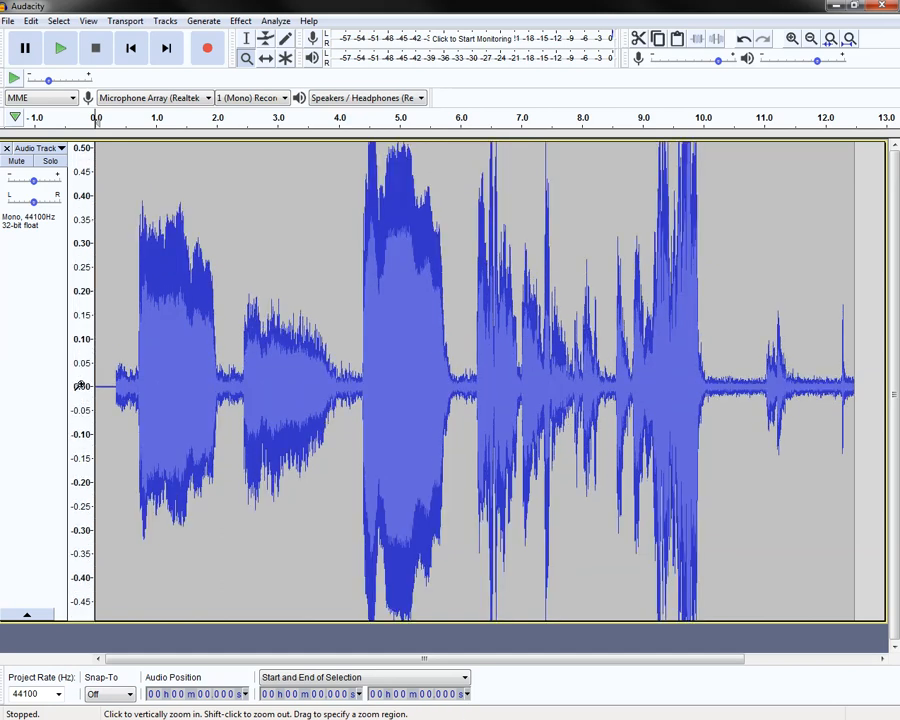
pyautogui.click(80, 386)
pyautogui.keyDown('shift'); pyautogui.click(80, 386); pyautogui.keyUp('shift')
pyautogui.keyDown('shift'); pyautogui.click(80, 382); pyautogui.keyUp('shift')
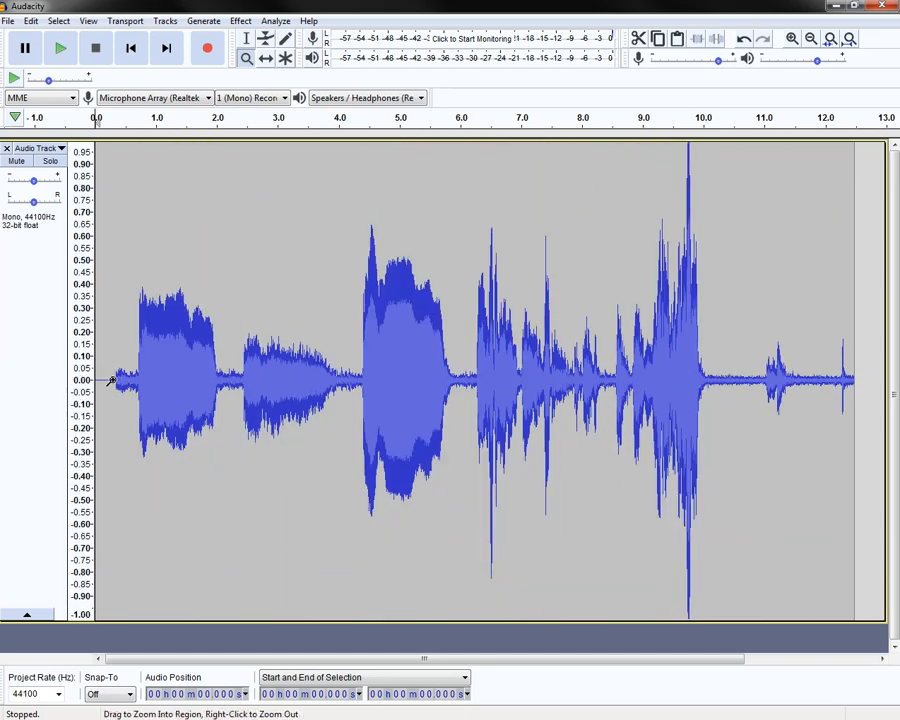
pyautogui.click(78, 381)
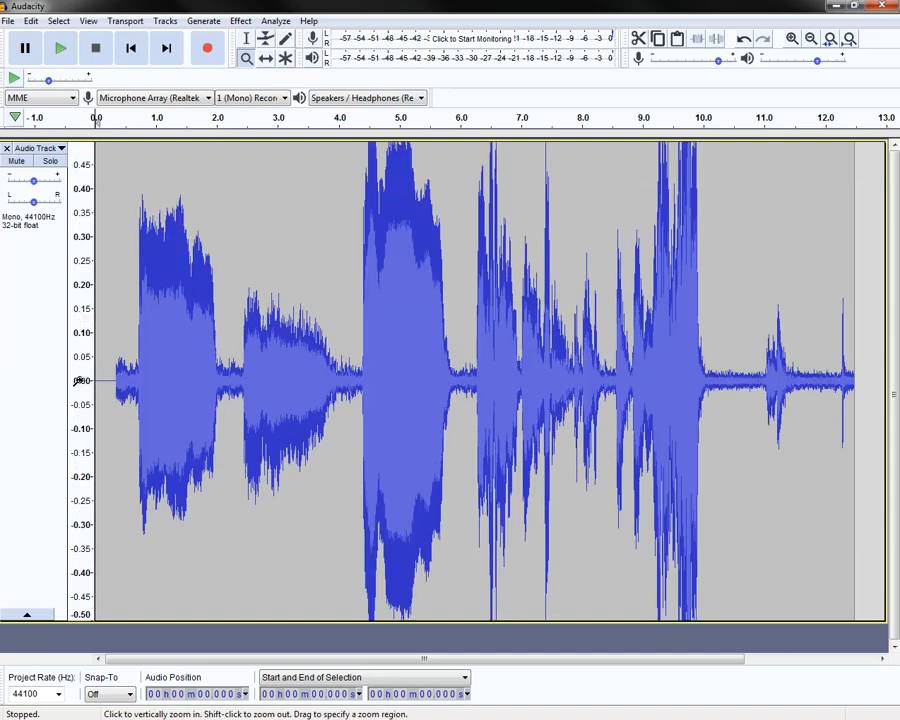
# Examine the first sound burst near 1.464 s in the recording, down to its individual samples
pyautogui.click(170, 381)
pyautogui.click(200, 382)
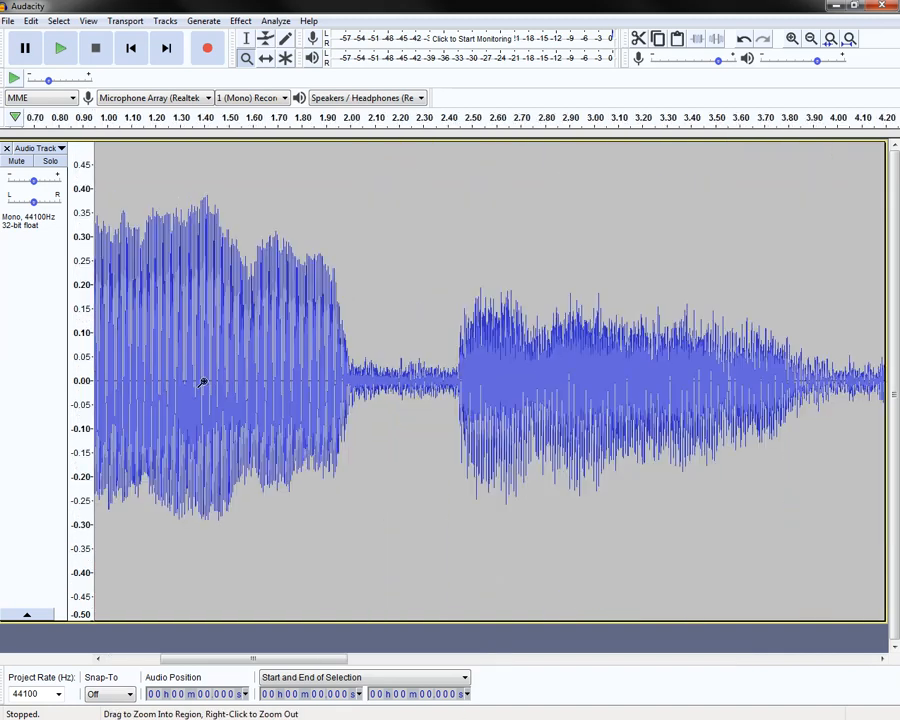
pyautogui.click(221, 380)
pyautogui.click(225, 382)
pyautogui.click(225, 382)
pyautogui.click(225, 382)
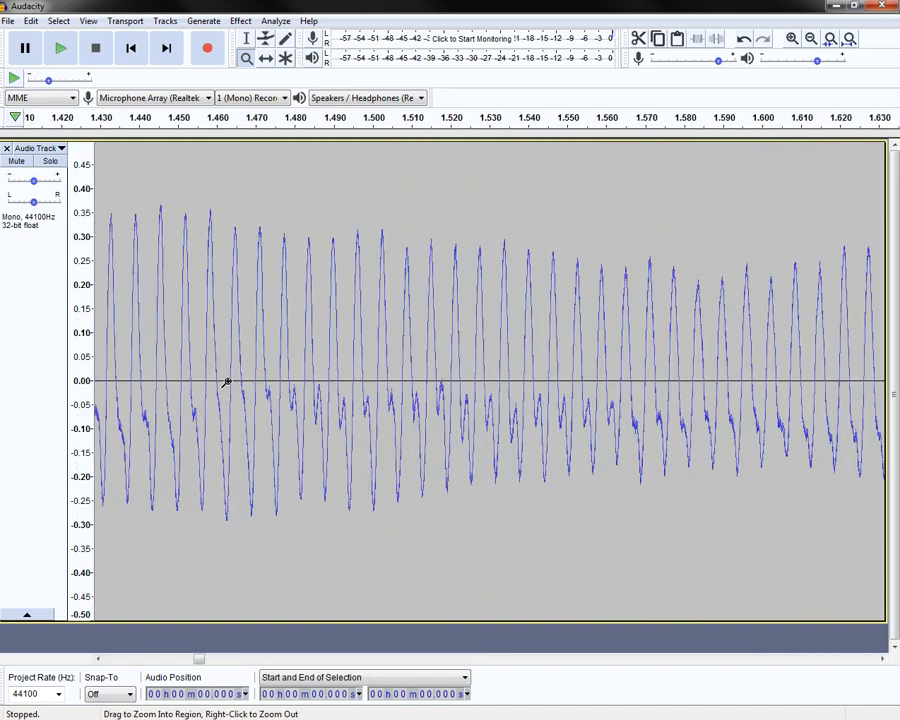
pyautogui.click(226, 383)
pyautogui.click(226, 383)
pyautogui.click(226, 383)
pyautogui.click(226, 383)
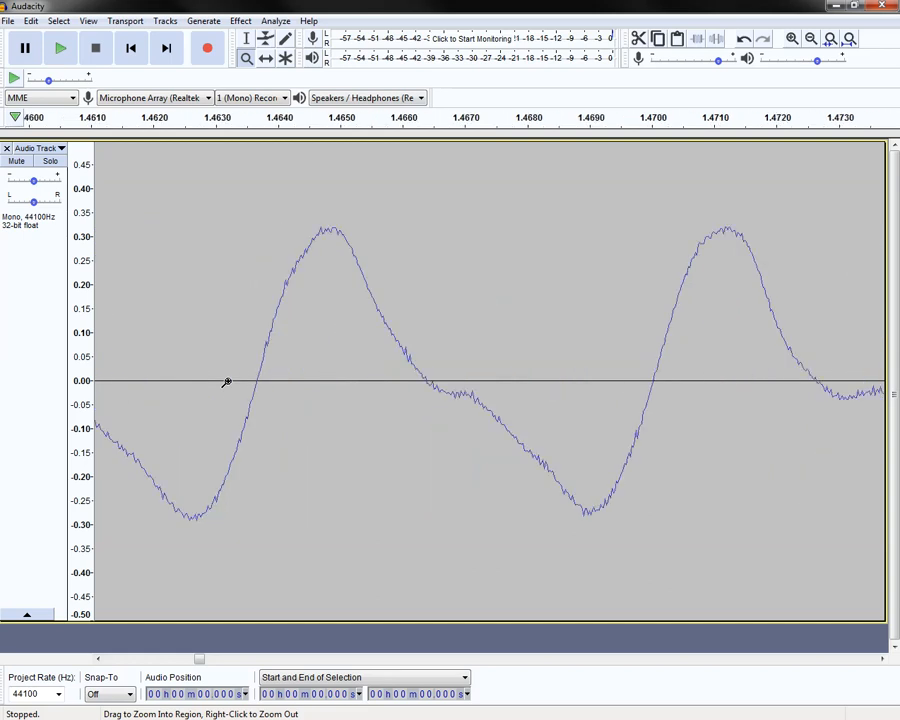
pyautogui.click(271, 382)
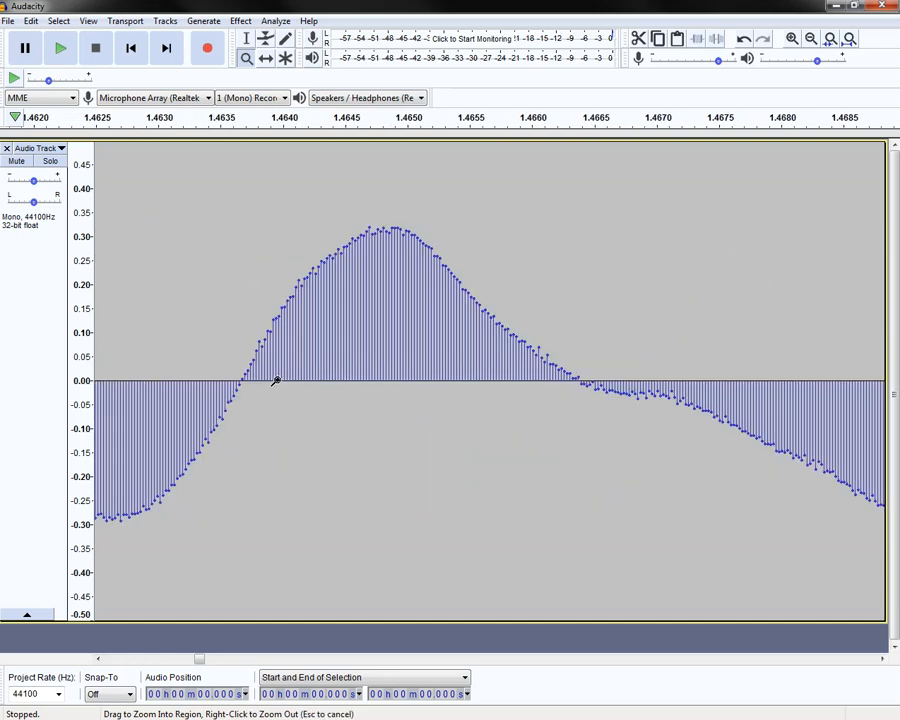
pyautogui.click(276, 381)
pyautogui.click(276, 381)
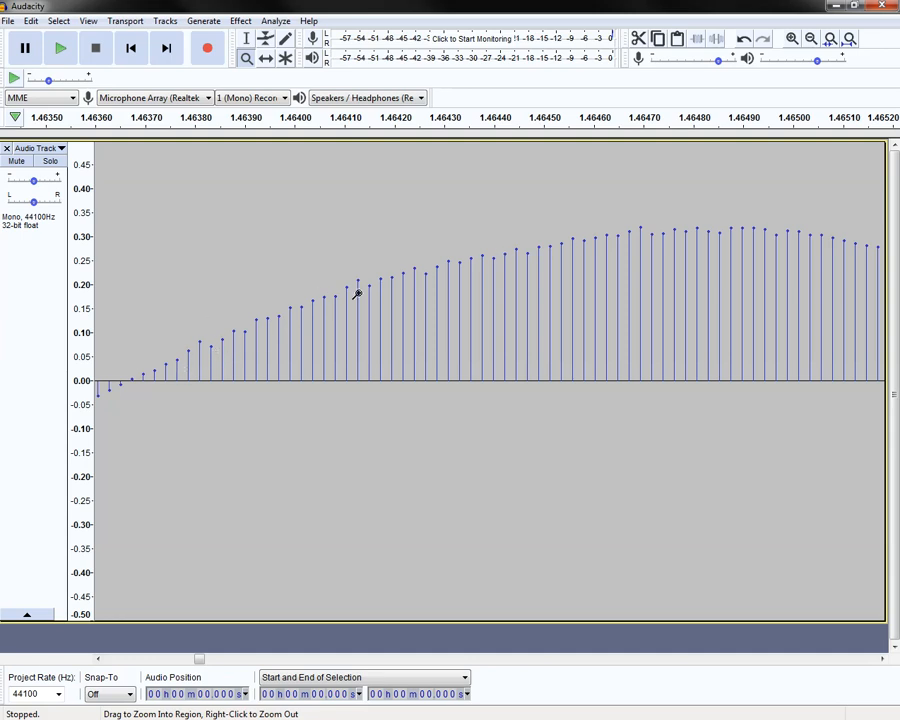
pyautogui.click(352, 342)
pyautogui.click(365, 343)
pyautogui.click(312, 343)
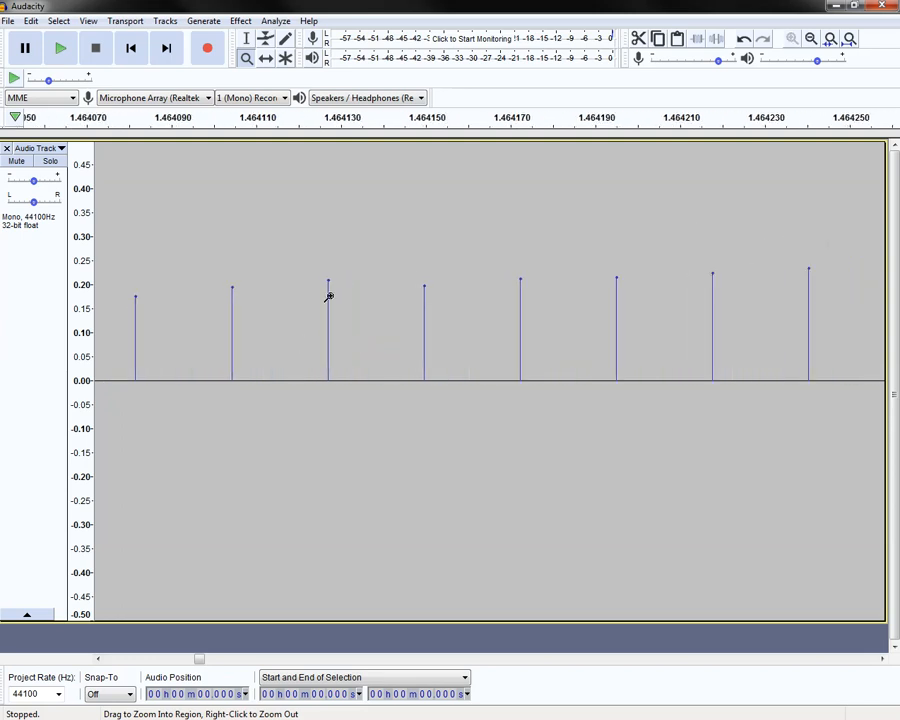
# Inspect the samples at the wave crest near 1.465 s and return to an overview of the recording
pyautogui.rightClick(364, 342)
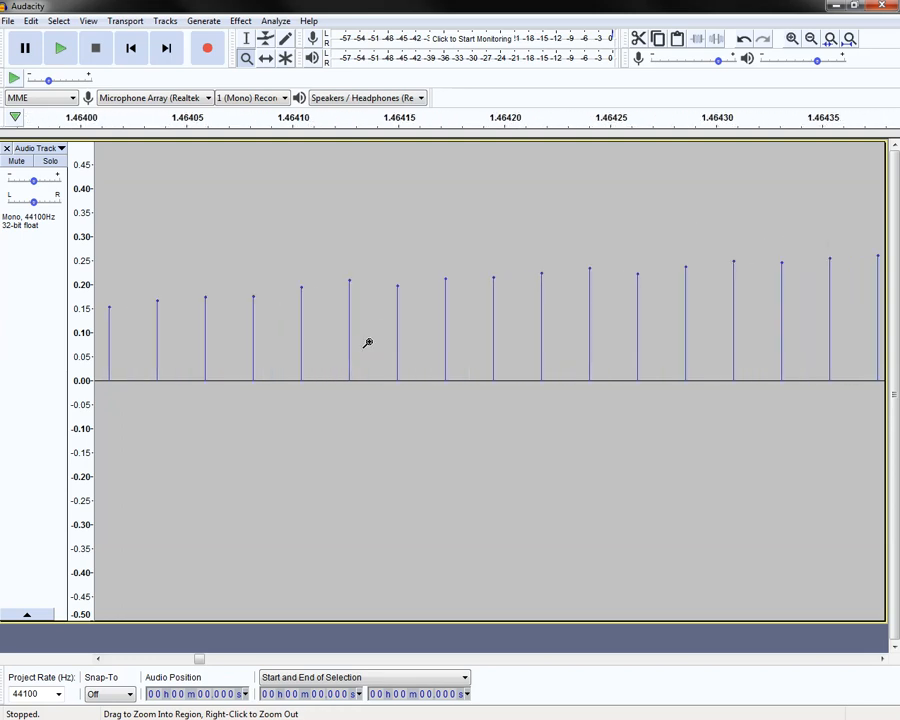
pyautogui.rightClick(364, 342)
pyautogui.rightClick(364, 342)
pyautogui.rightClick(382, 330)
pyautogui.rightClick(382, 330)
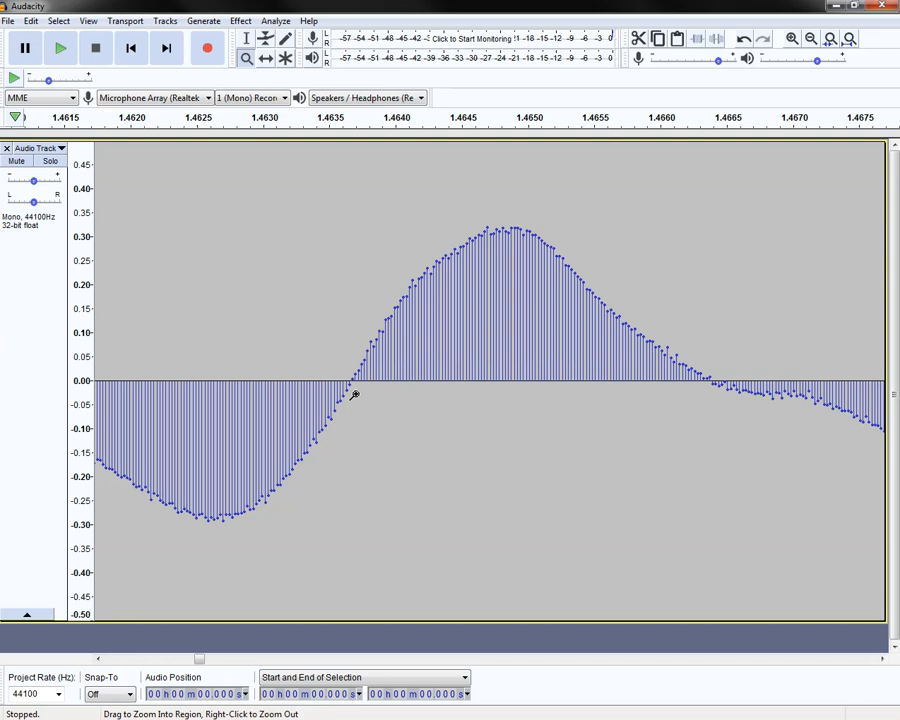
pyautogui.moveTo(556, 376); pyautogui.dragTo(466, 373)
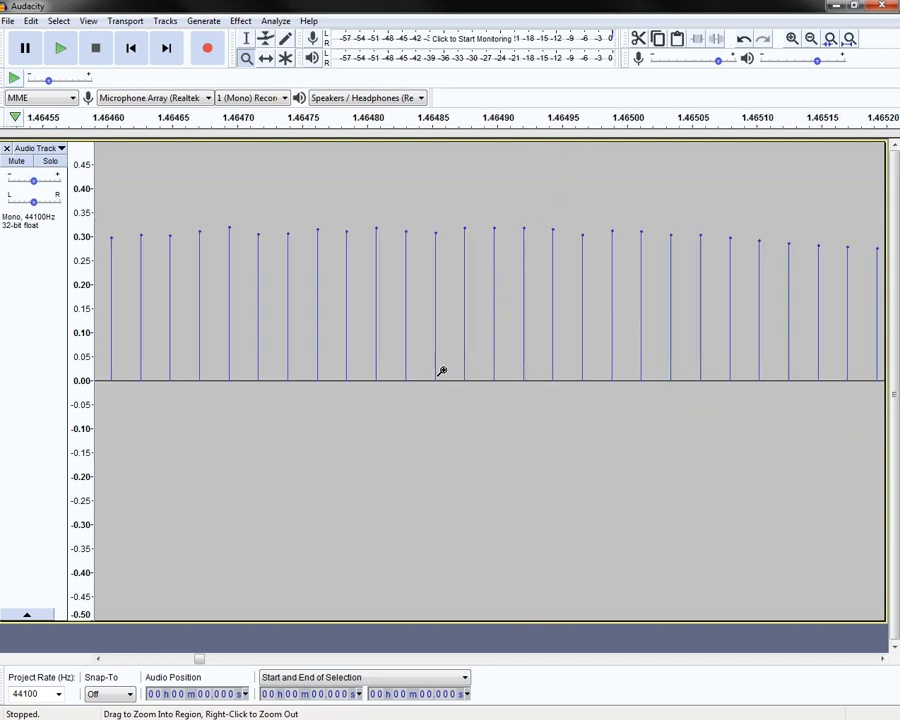
pyautogui.rightClick(368, 368)
pyautogui.rightClick(368, 368)
pyautogui.rightClick(367, 368)
pyautogui.rightClick(367, 368)
pyautogui.rightClick(367, 368)
pyautogui.rightClick(367, 368)
pyautogui.rightClick(367, 368)
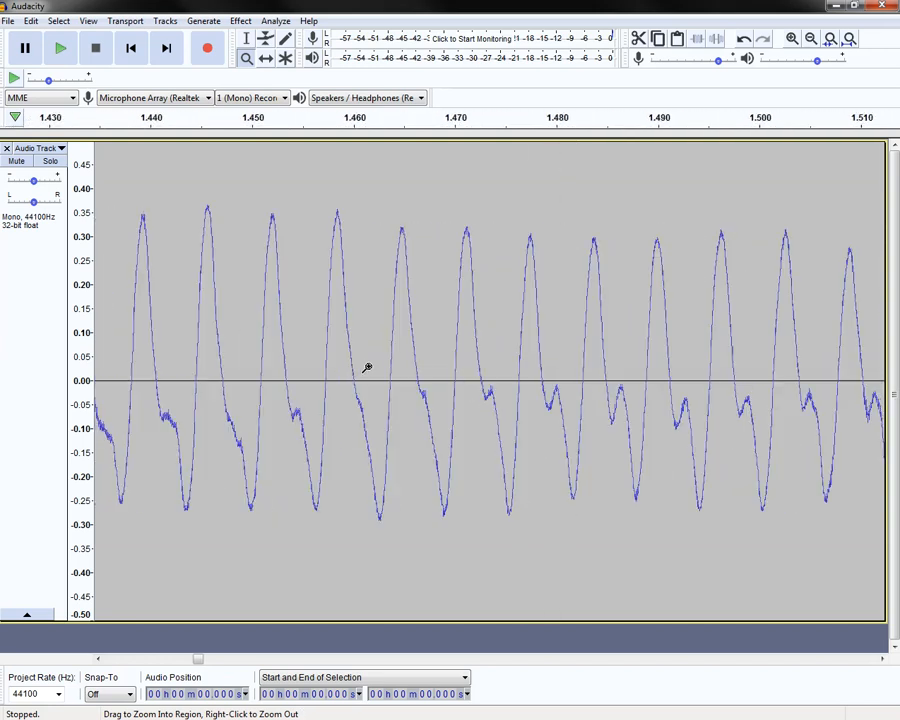
pyautogui.rightClick(367, 368)
pyautogui.rightClick(367, 368)
pyautogui.rightClick(367, 368)
pyautogui.rightClick(367, 368)
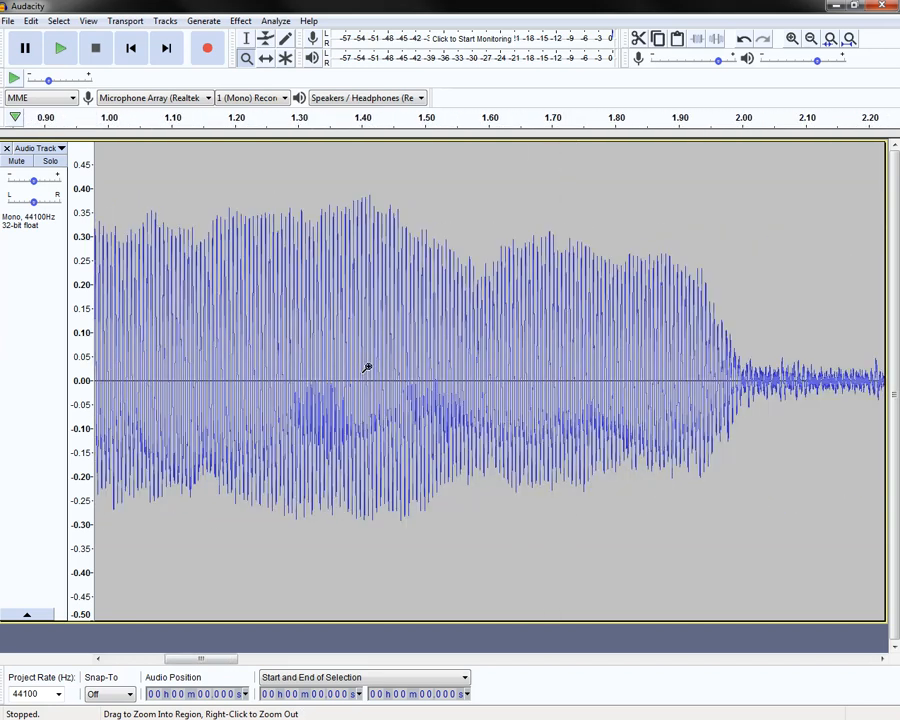
pyautogui.click(367, 368)
pyautogui.rightClick(367, 368)
pyautogui.rightClick(367, 368)
pyautogui.rightClick(367, 368)
pyautogui.rightClick(367, 368)
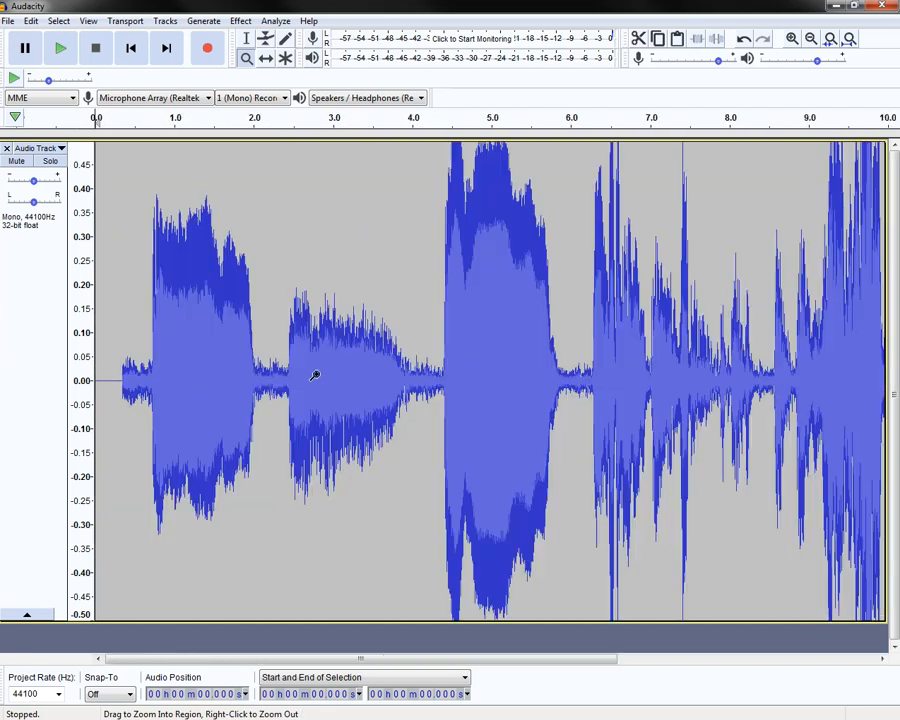
# Select ten wave periods in the first sound burst, from the peak at about 1.294 s to the peak at about 1.357 s
pyautogui.click(190, 365)
pyautogui.click(198, 361)
pyautogui.click(199, 360)
pyautogui.click(230, 360)
pyautogui.click(265, 361)
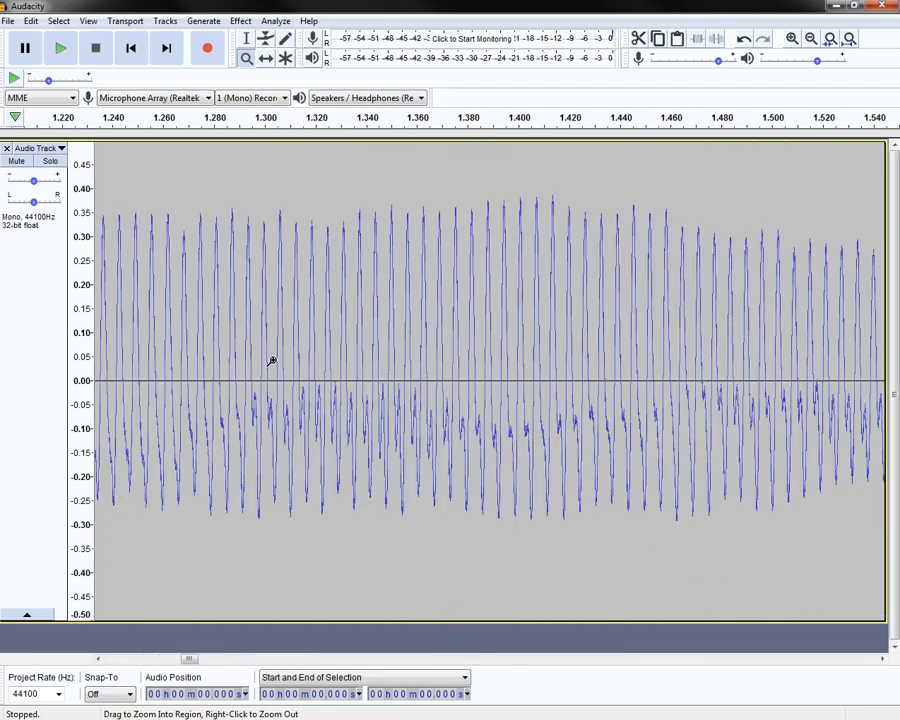
pyautogui.click(285, 360)
pyautogui.click(290, 361)
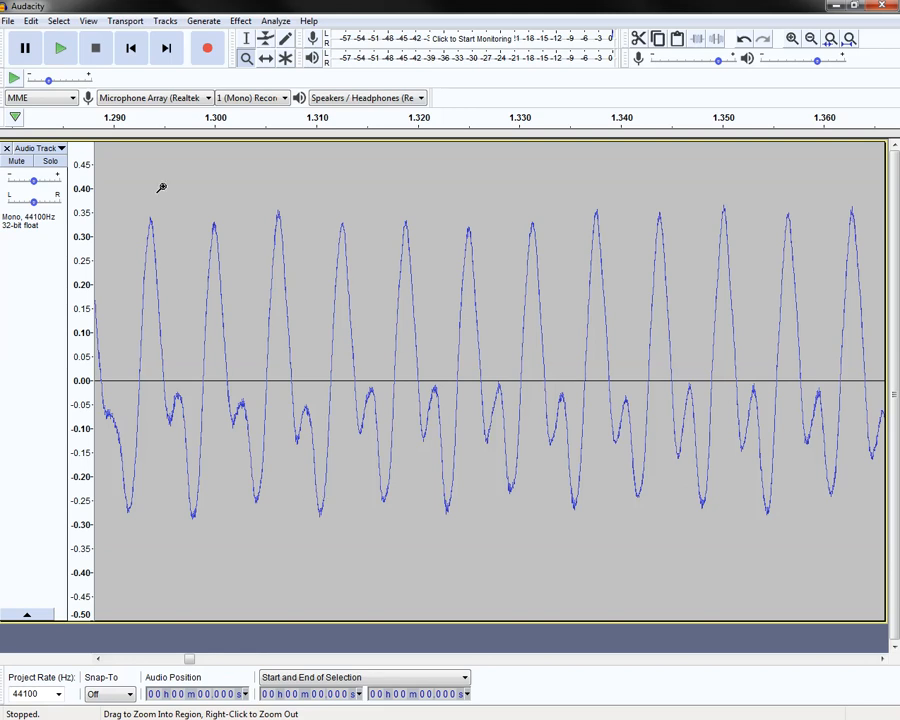
pyautogui.click(246, 38)
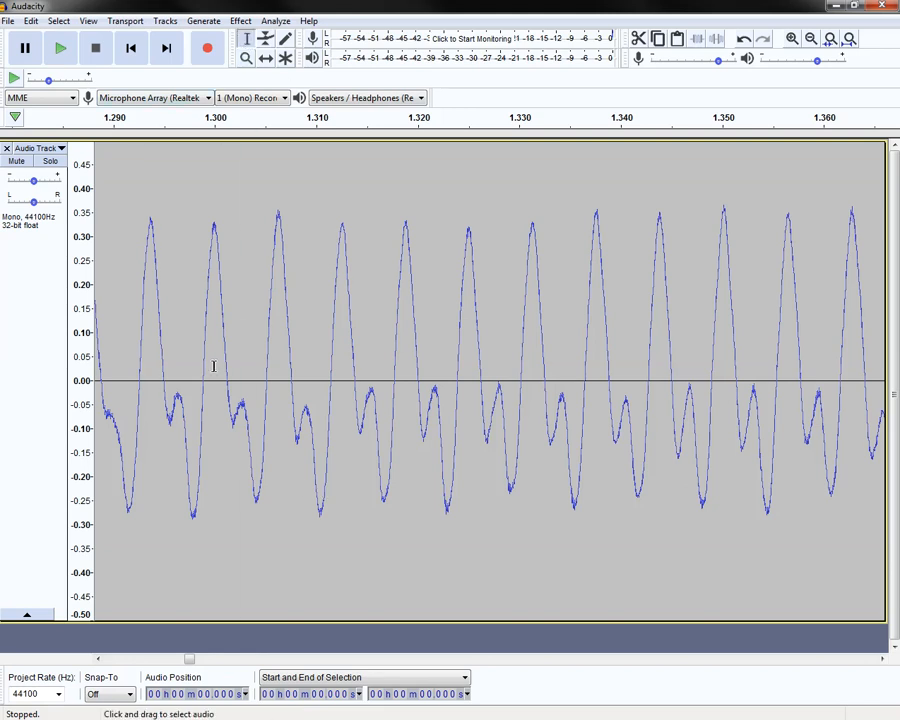
pyautogui.moveTo(150, 304); pyautogui.dragTo(788, 305)
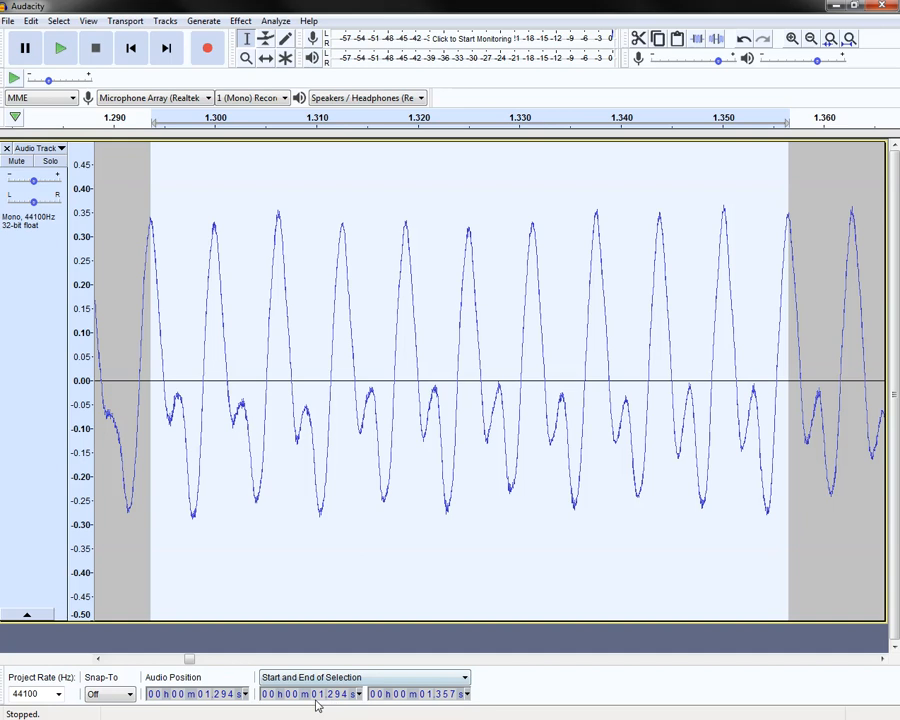
# View the available display modes for the selection's start, end, length and center
pyautogui.click(342, 680)
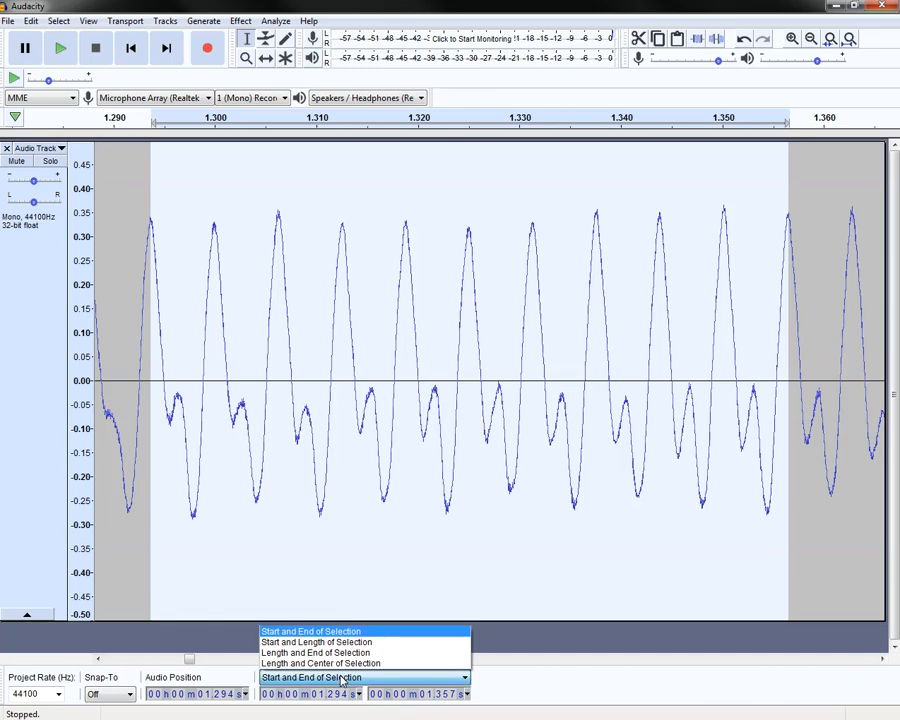
pyautogui.click(516, 666)
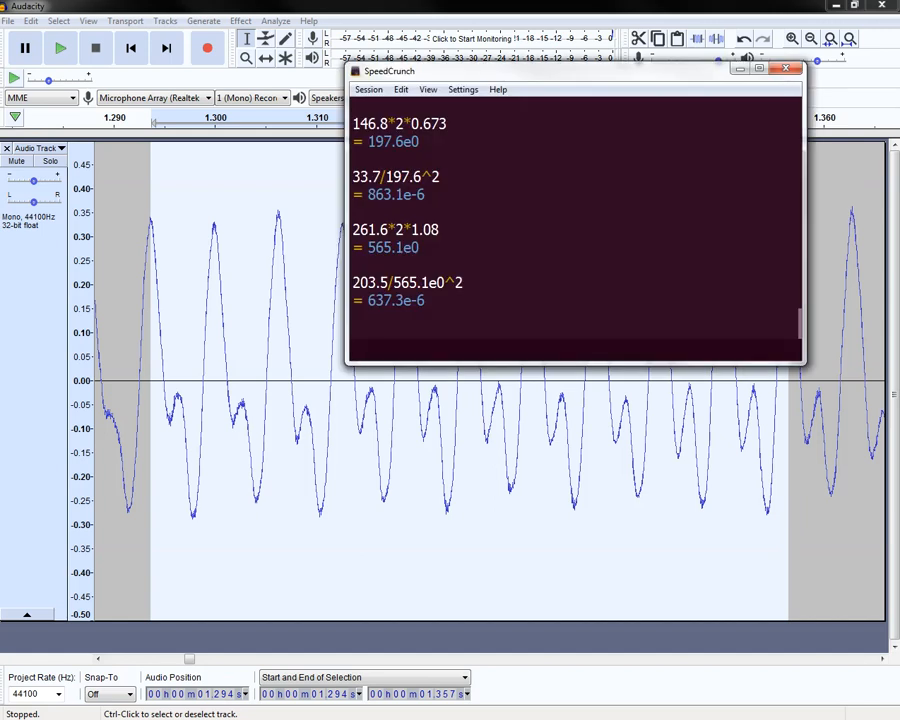
# Switch to SpeedCrunch and move its window down over the lower half of the waveform, leaving the toolbars and selection times uncovered
pyautogui.moveTo(612, 70); pyautogui.dragTo(614, 282)
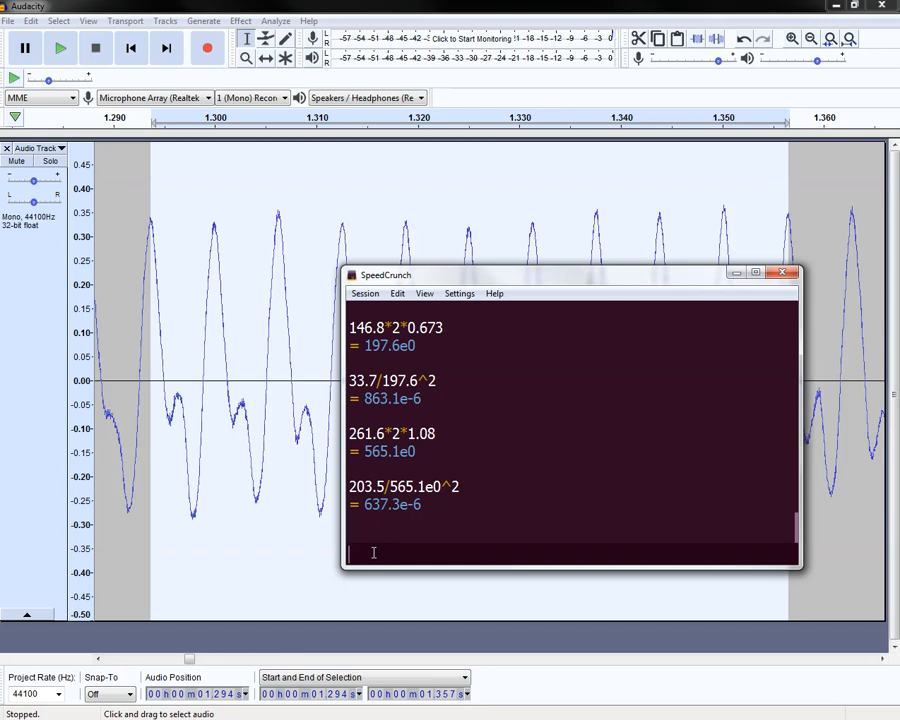
pyautogui.click(397, 293)
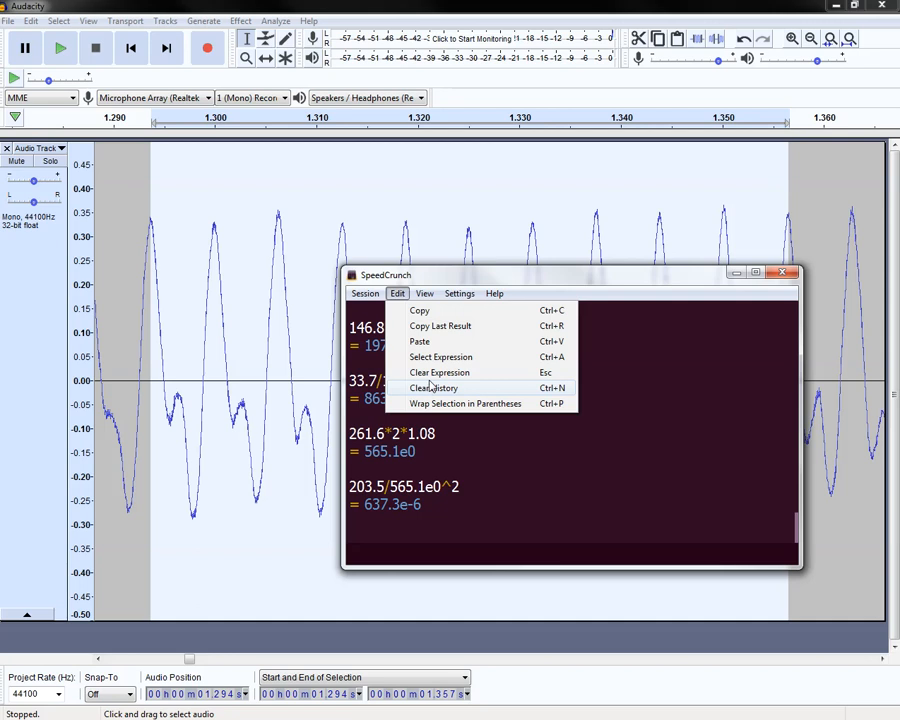
pyautogui.moveTo(425, 293)
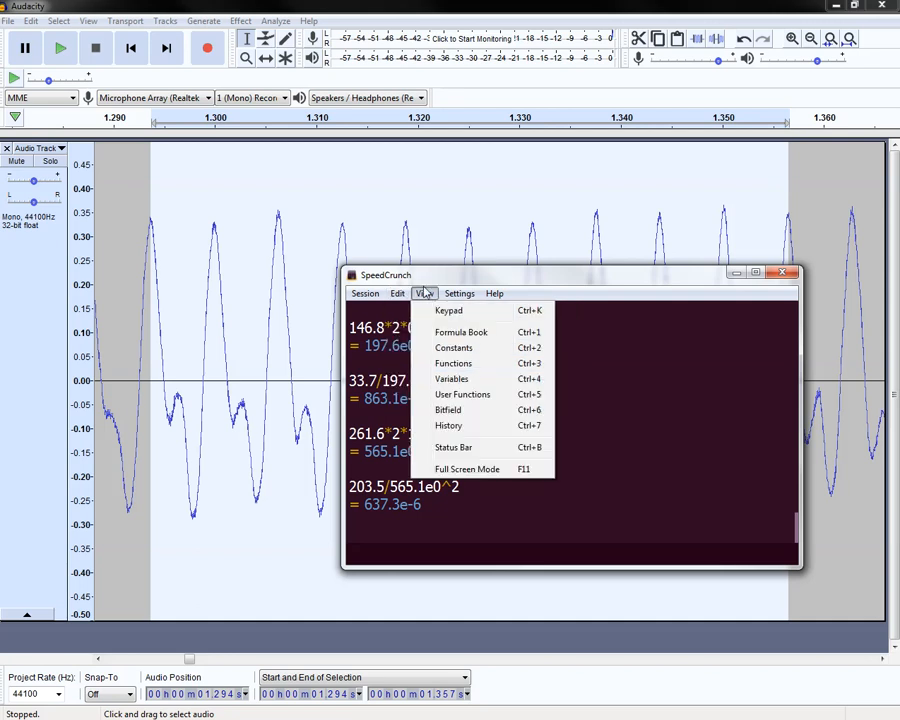
pyautogui.moveTo(364, 298)
pyautogui.click(471, 496)
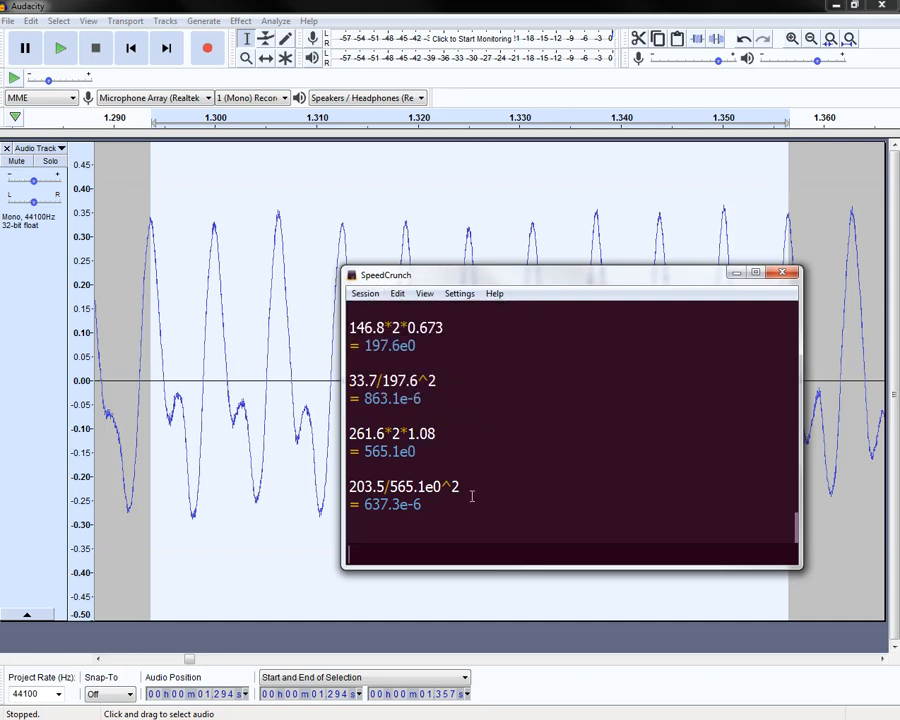
# Calculate the duration of the ten selected periods as 1.357-1.294
pyautogui.write('a')
pyautogui.press('BackSpace')
pyautogui.click(366, 296)
pyautogui.click(366, 296)
pyautogui.write('1')
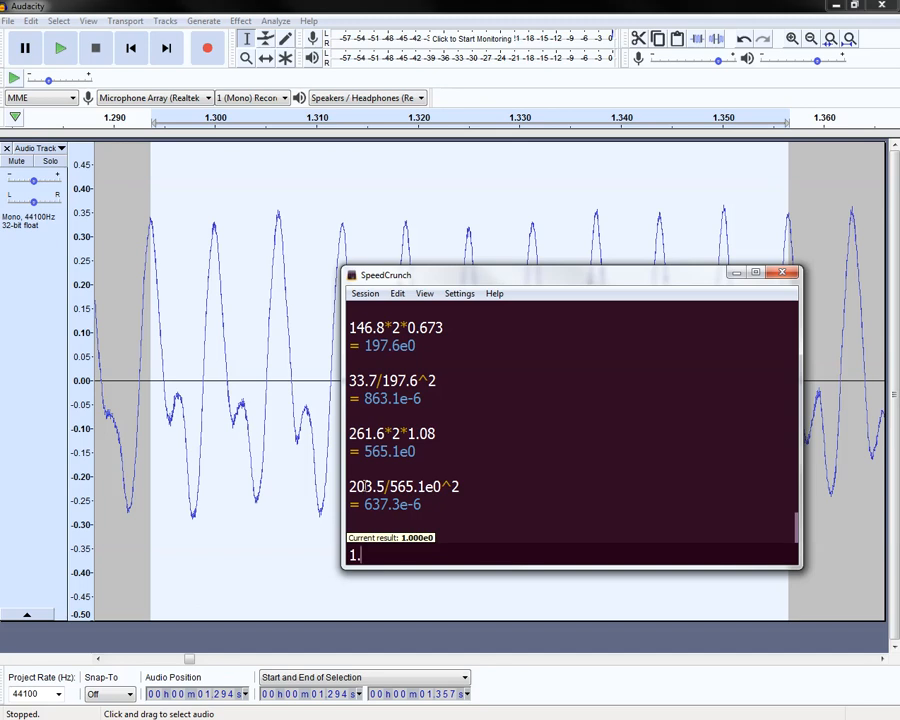
pyautogui.write('.357-1.2')
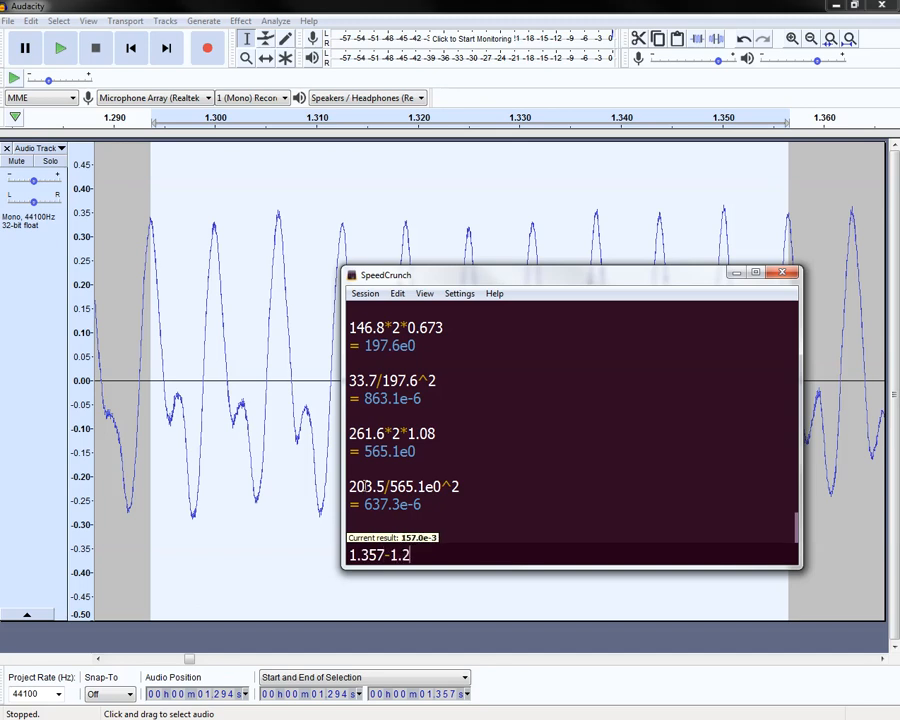
pyautogui.write('94')
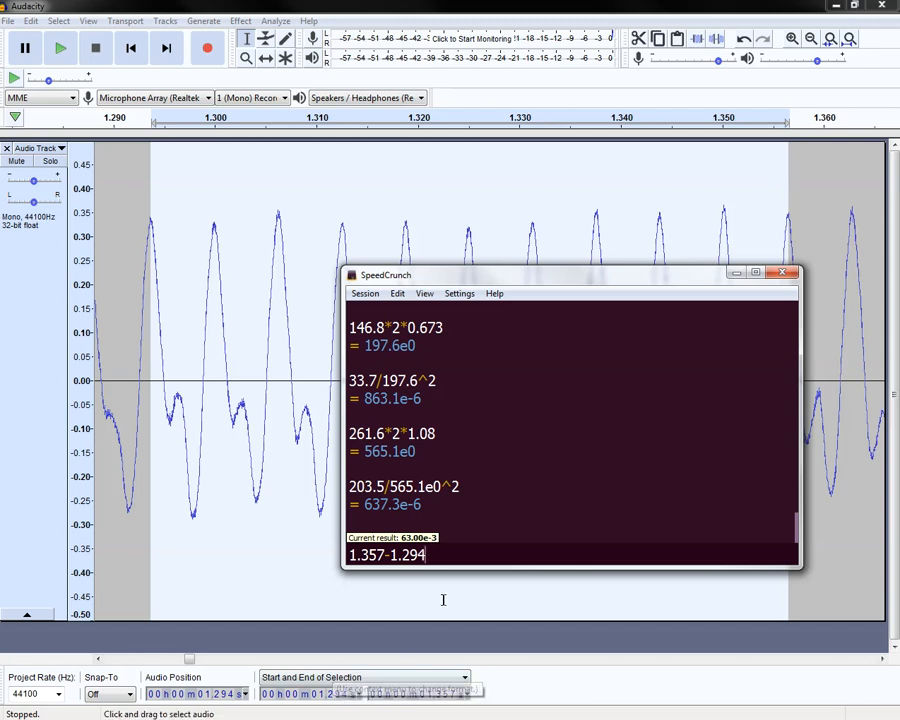
pyautogui.press('Return')
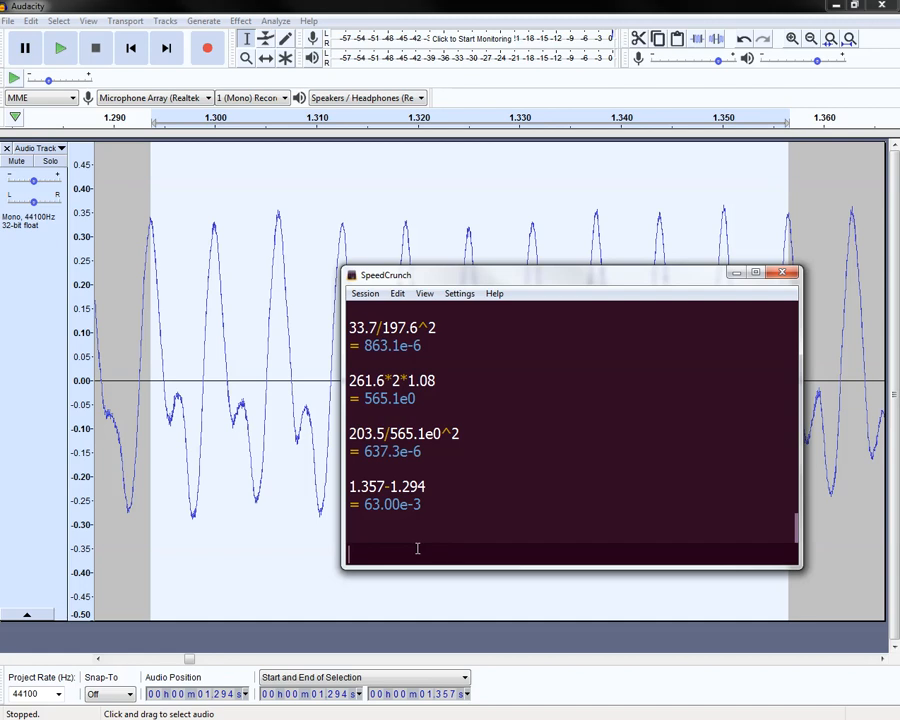
# Change SpeedCrunch's decimal result format to General
pyautogui.click(424, 294)
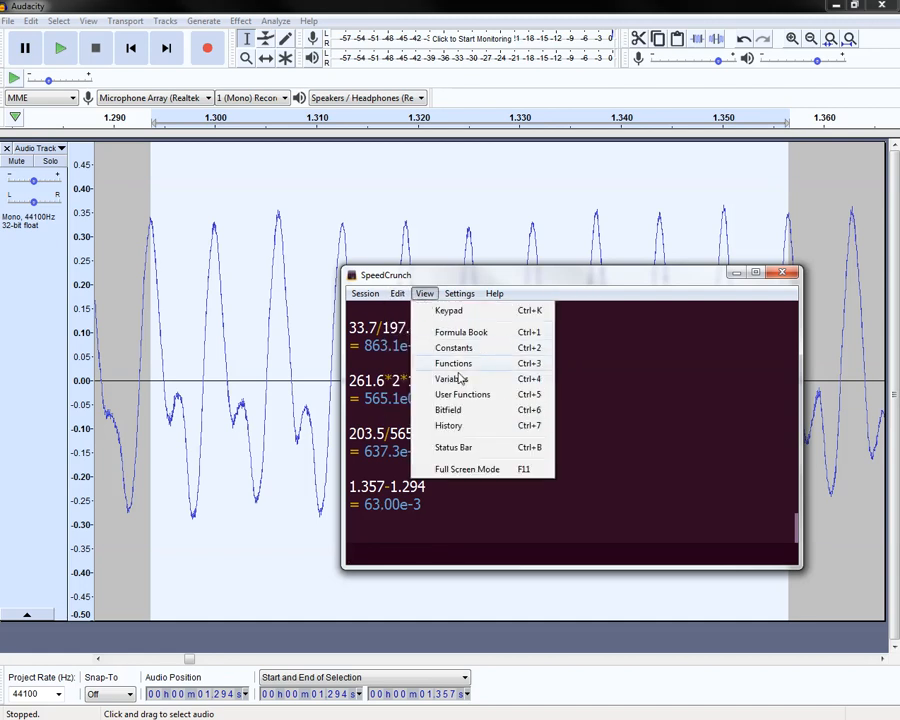
pyautogui.moveTo(458, 296)
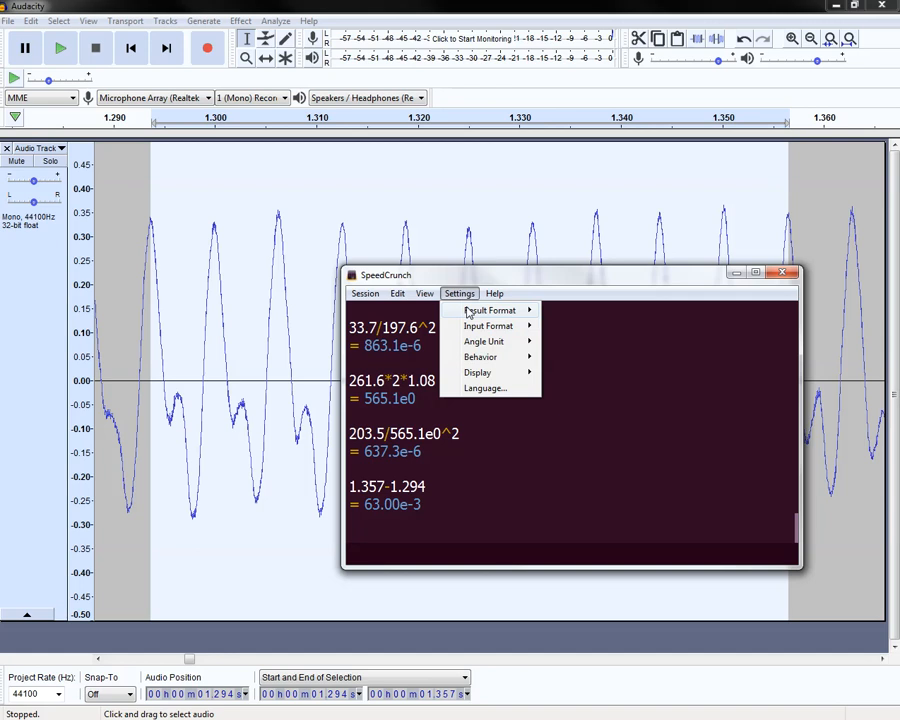
pyautogui.moveTo(488, 311)
pyautogui.click(690, 315)
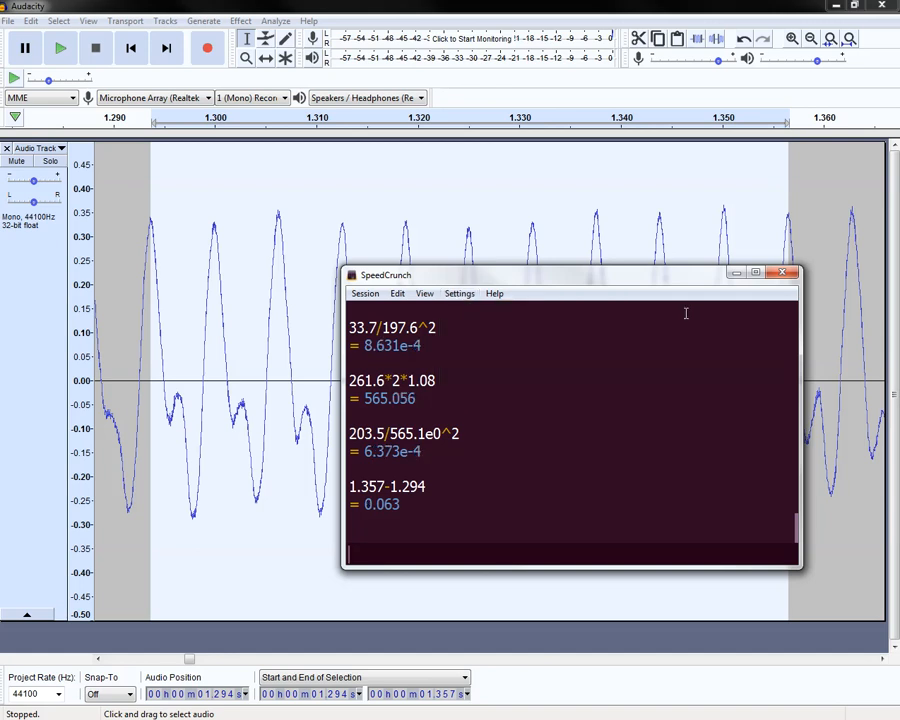
# Divide the previous answer by 10 to get the duration of one wave period
pyautogui.moveTo(366, 508); pyautogui.dragTo(400, 506)
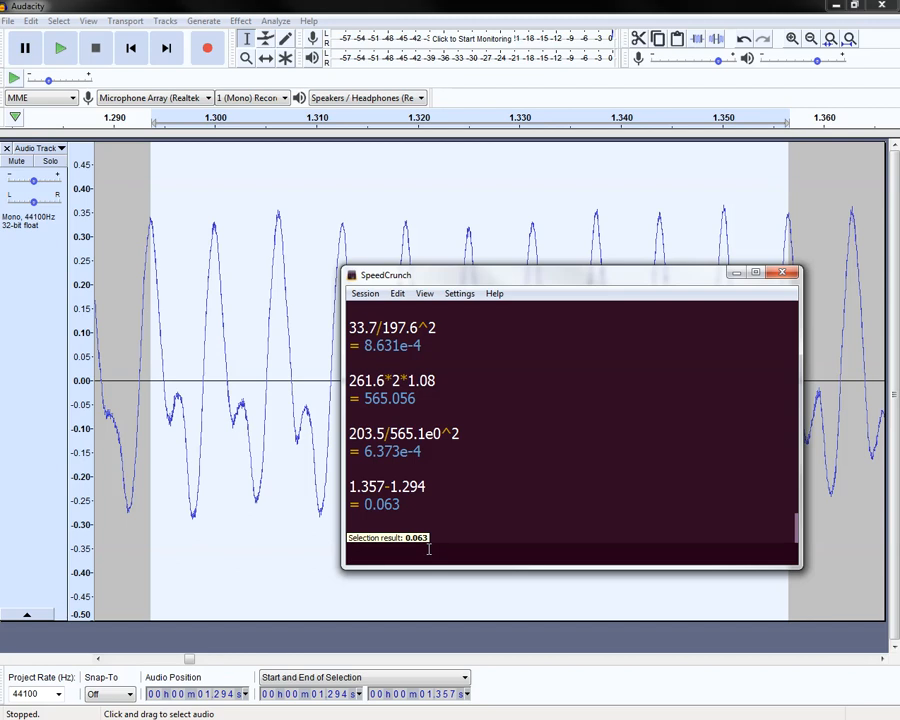
pyautogui.write('ans/10')
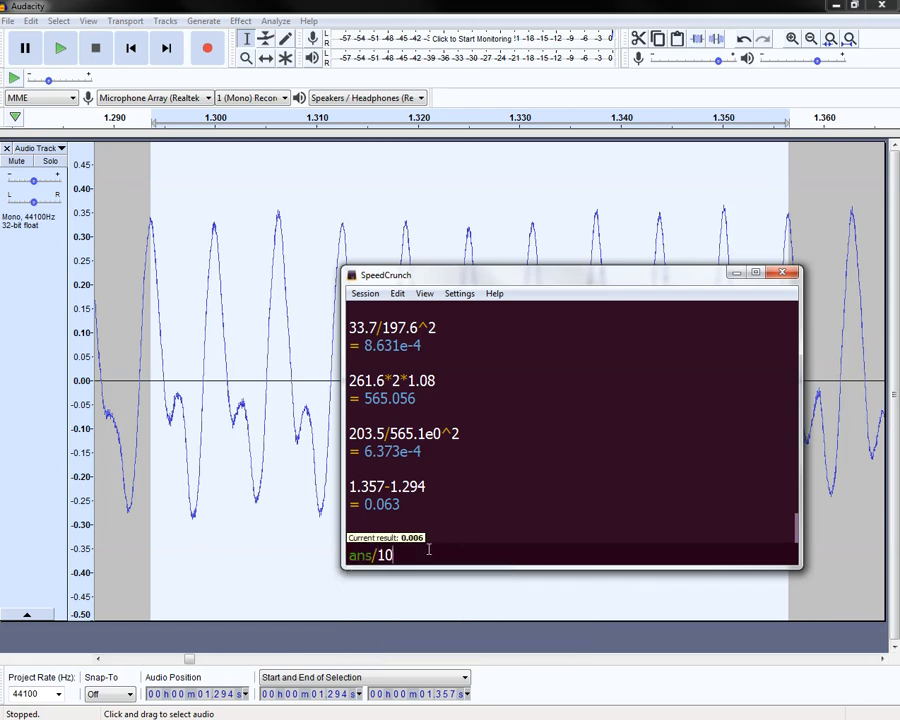
pyautogui.press('Return')
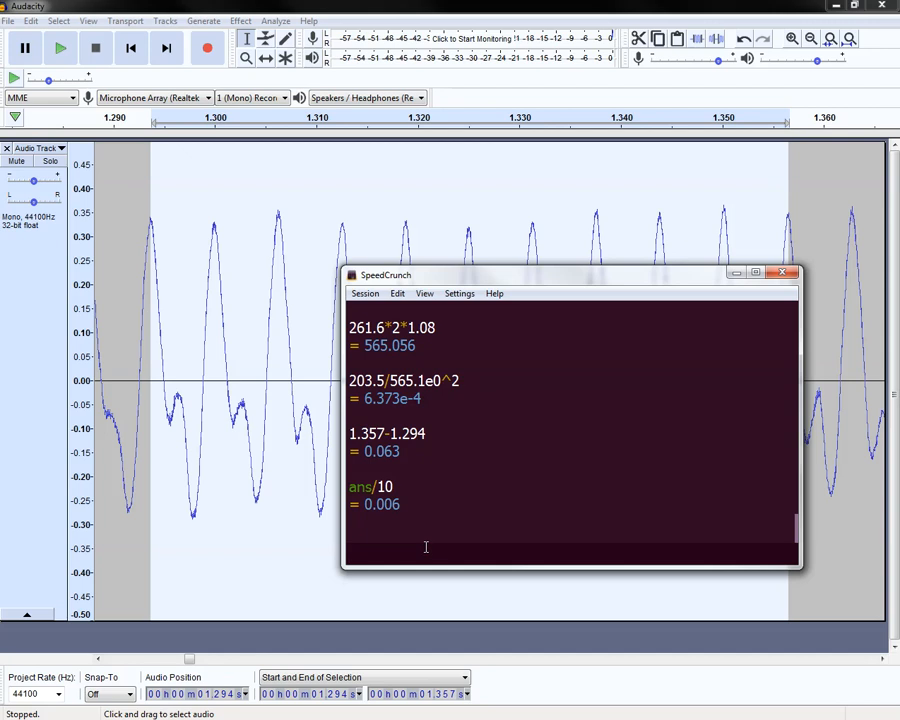
# Set the precision of the calculator's results to Automatic
pyautogui.click(459, 293)
pyautogui.moveTo(472, 316)
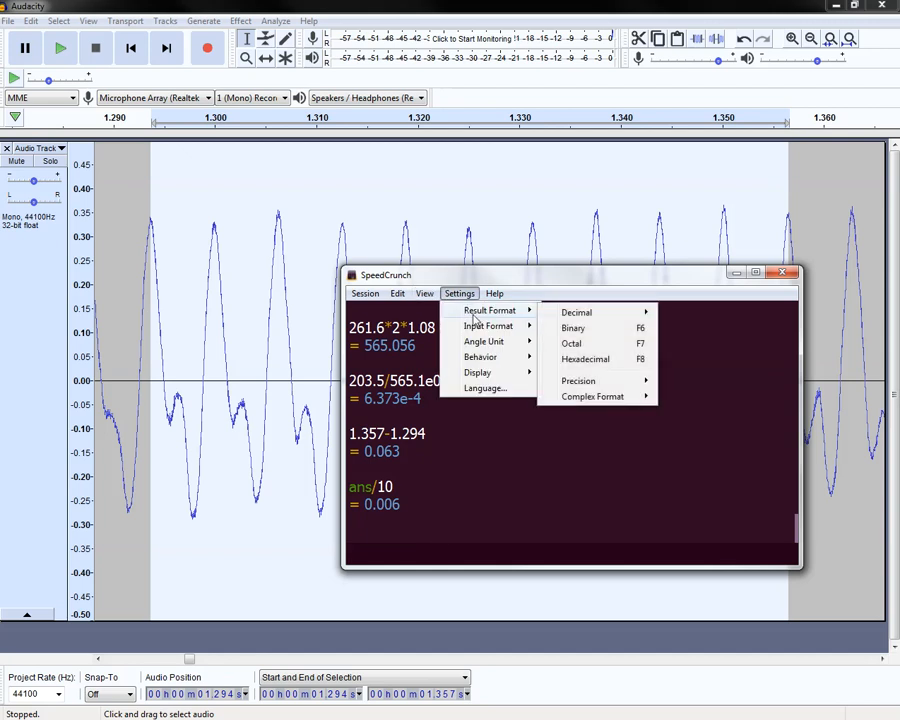
pyautogui.moveTo(586, 314)
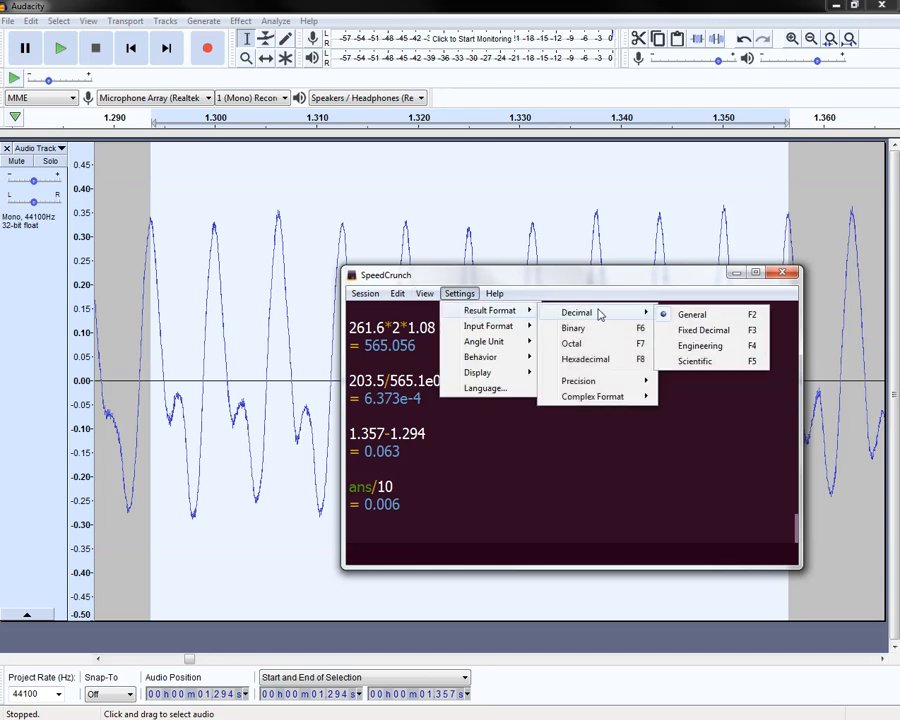
pyautogui.moveTo(640, 381)
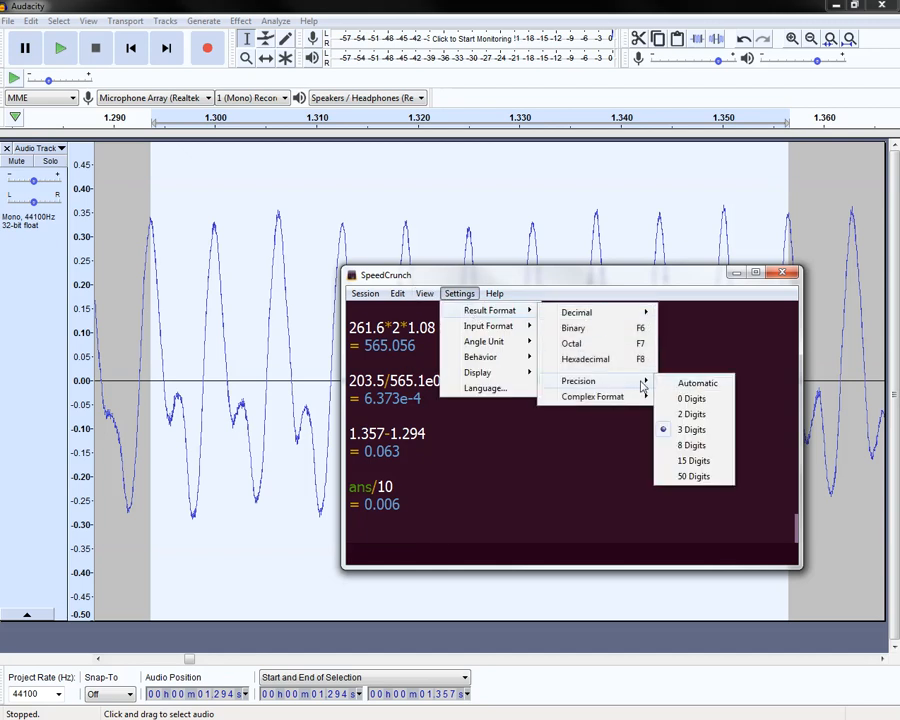
pyautogui.click(692, 384)
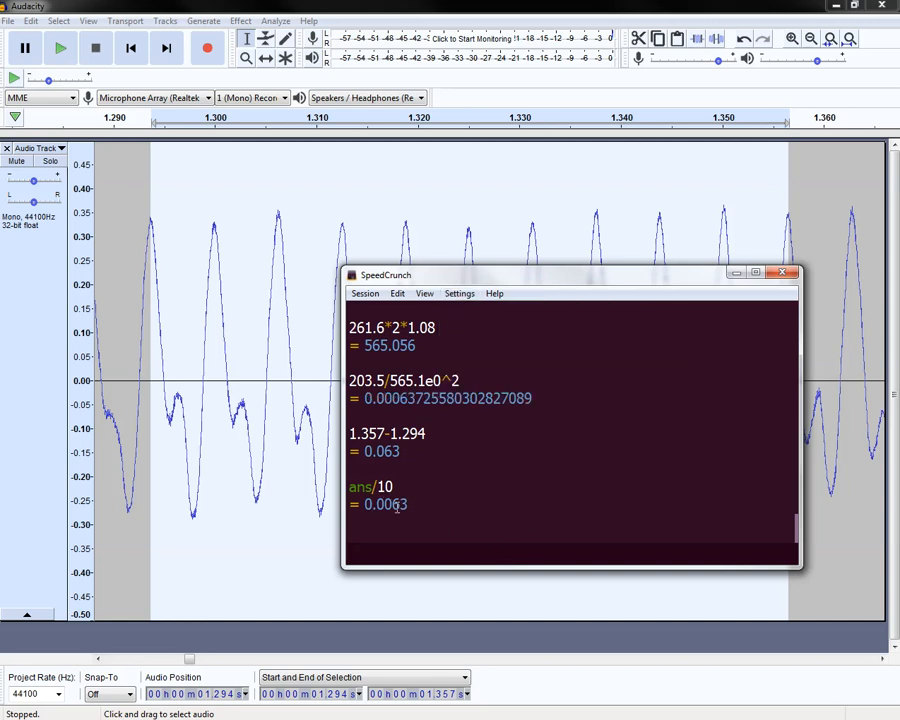
# Calculate the sound's frequency as the reciprocal of the single-period result, using 1/ans
pyautogui.moveTo(406, 505); pyautogui.dragTo(400, 505)
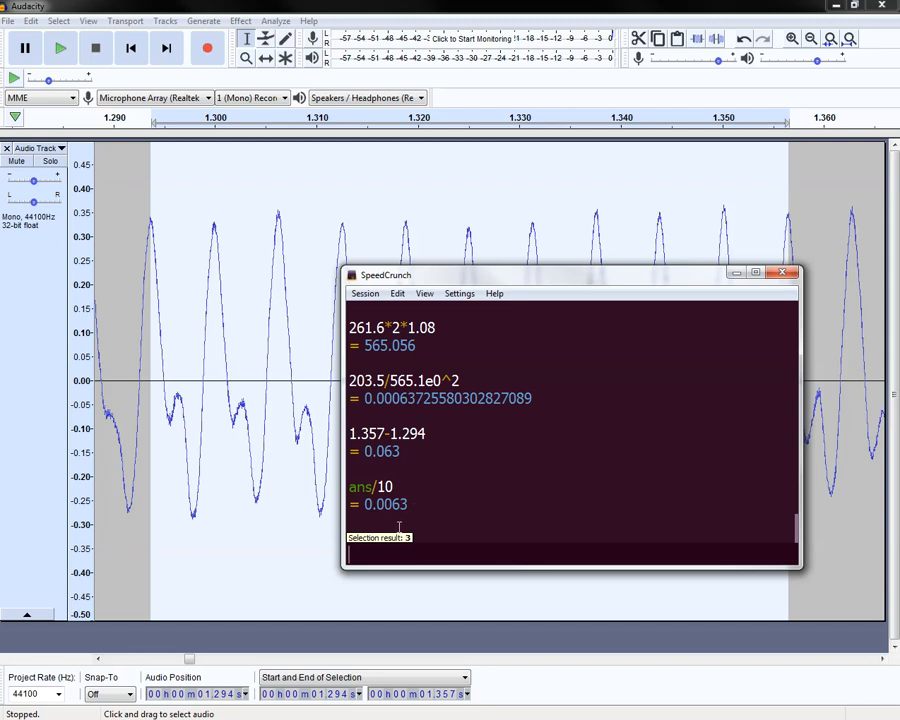
pyautogui.doubleClick(405, 505)
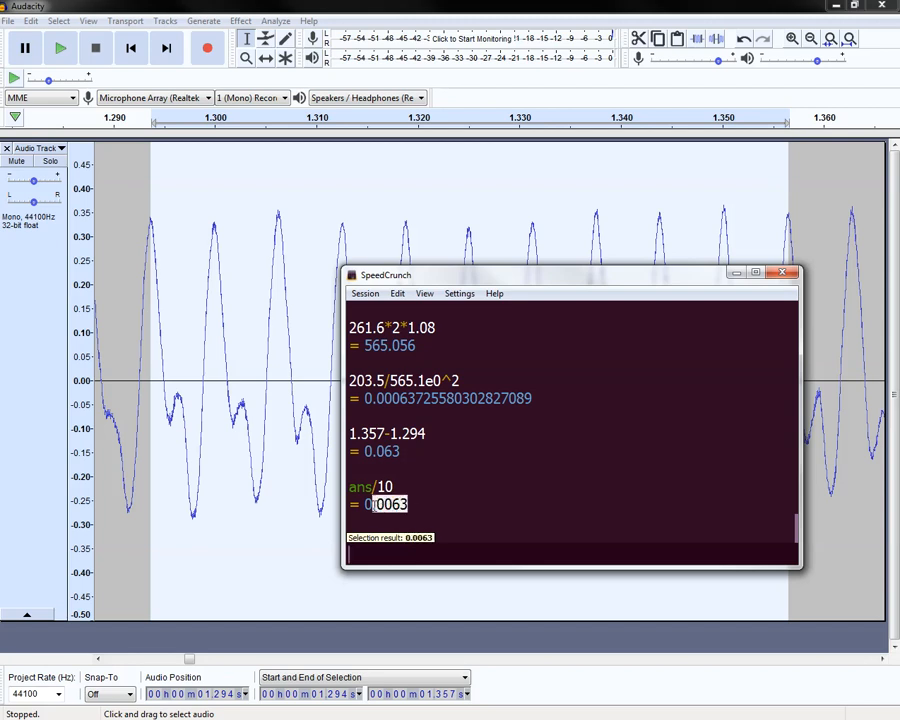
pyautogui.click(437, 555)
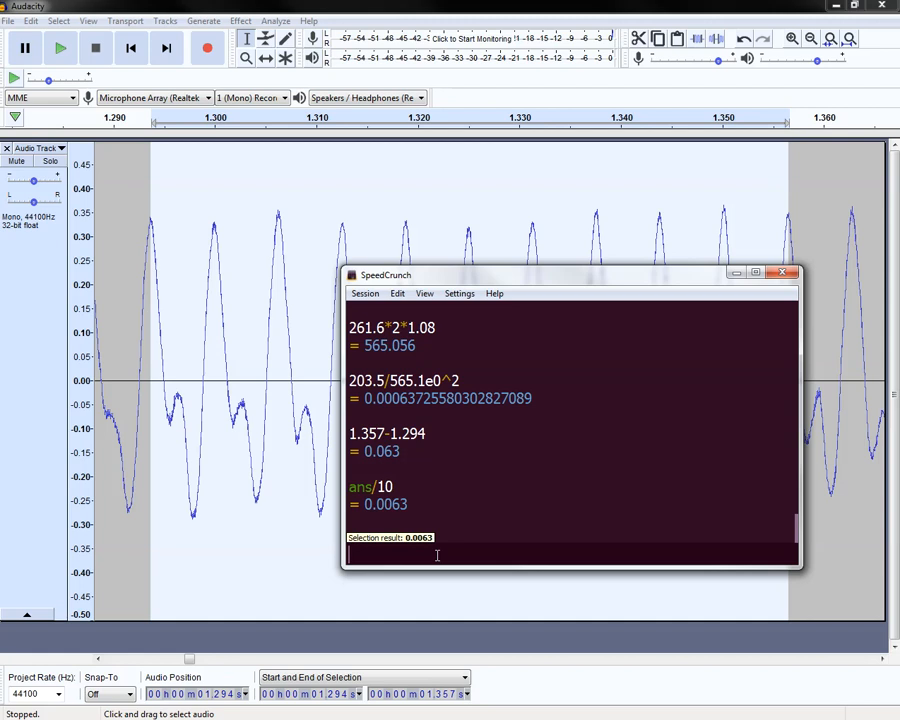
pyautogui.write('1/ans')
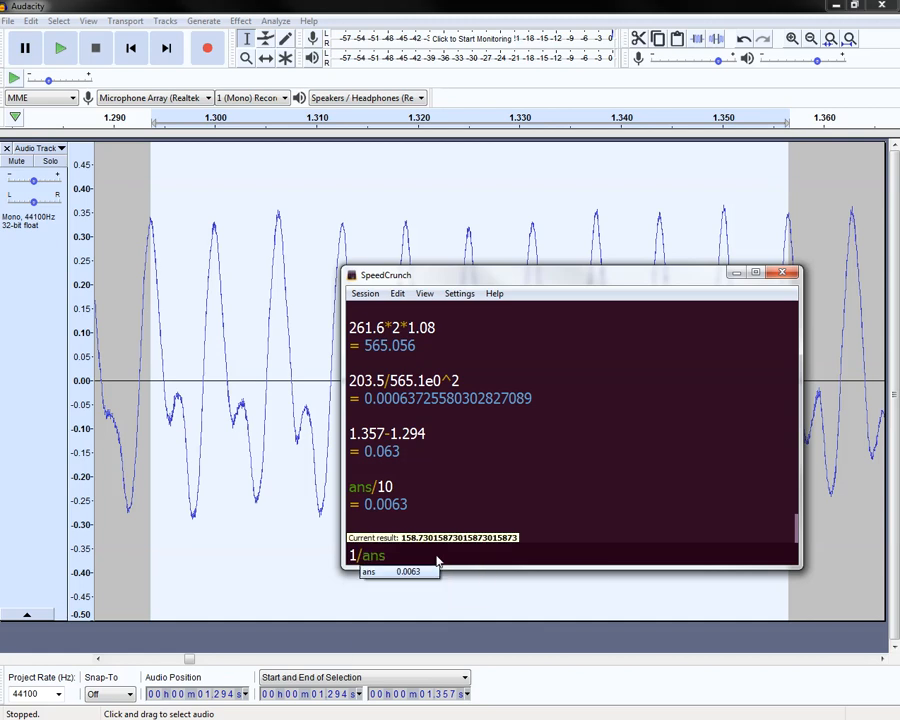
pyautogui.press('Return')
pyautogui.press('Return')
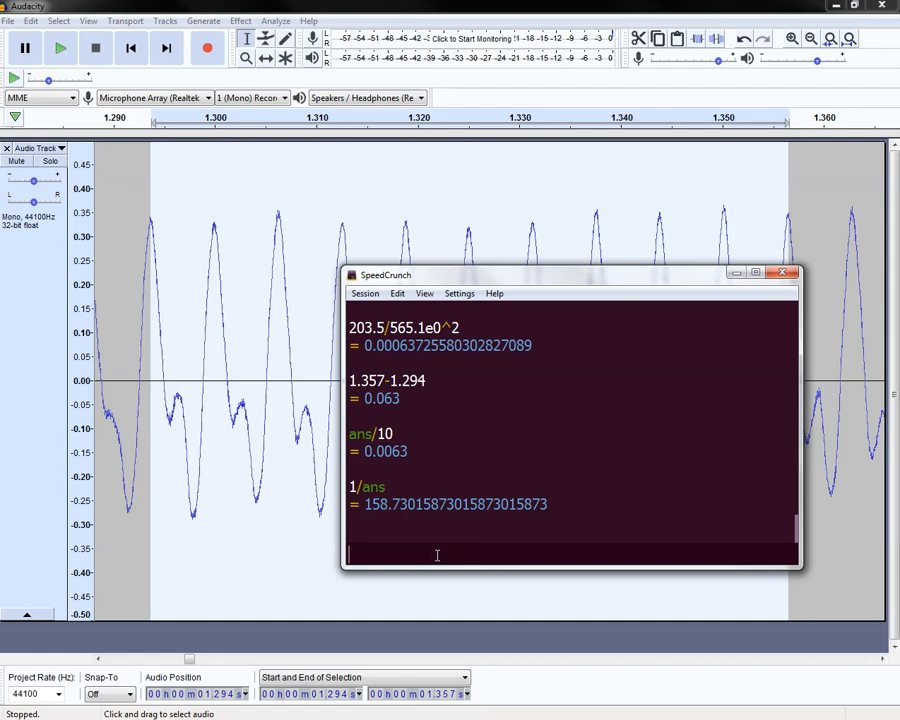
# Return to Audacity, zoom out to about 0.85–2.10 s of the recording, and display the audio track as a spectrogram
pyautogui.click(236, 317)
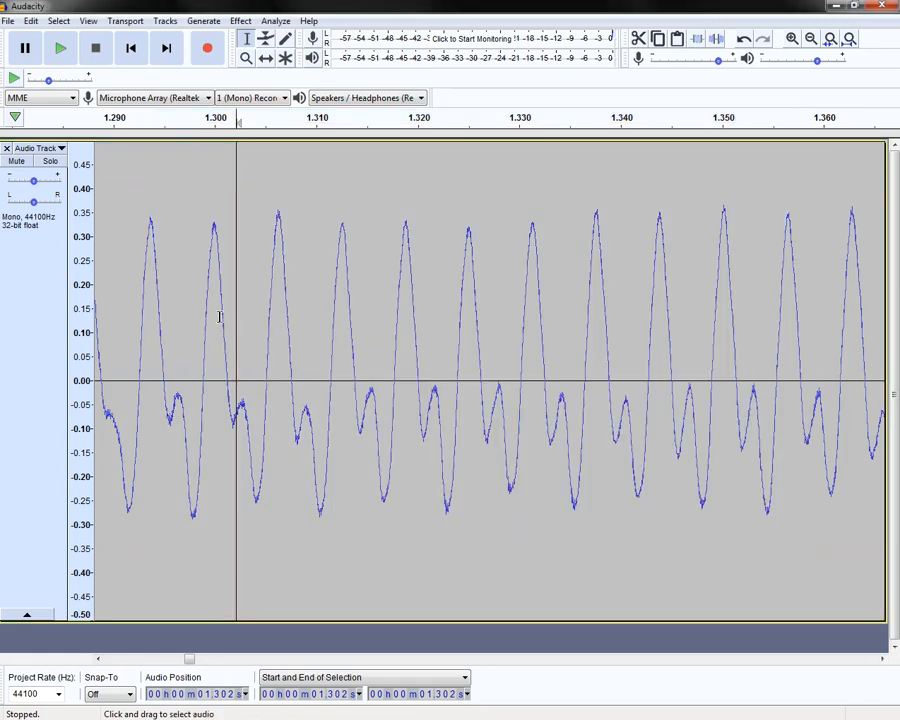
pyautogui.click(246, 57)
pyautogui.rightClick(371, 427)
pyautogui.rightClick(372, 413)
pyautogui.rightClick(371, 413)
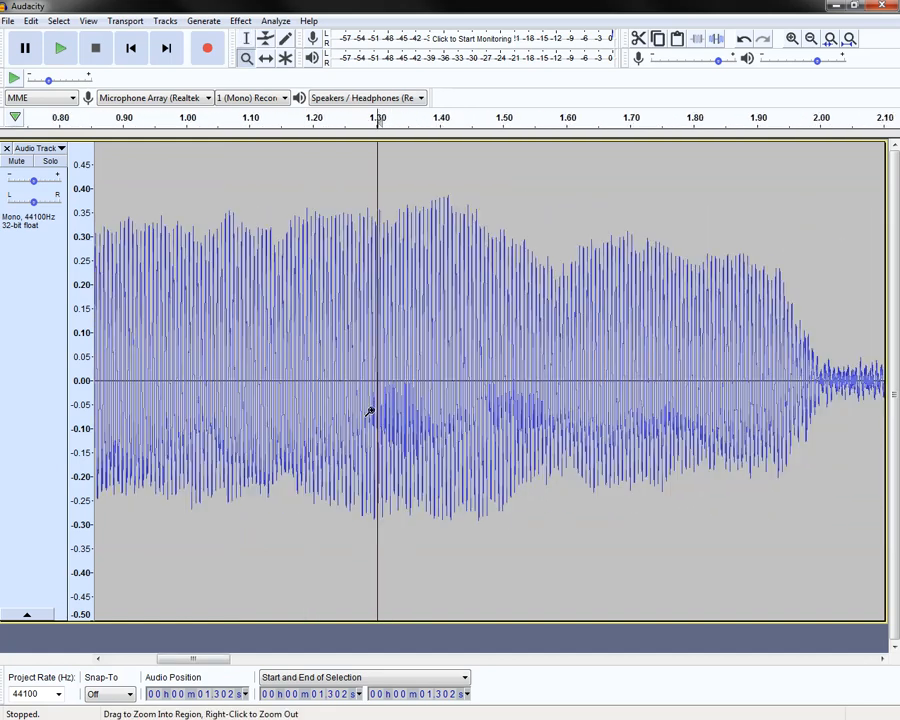
pyautogui.click(45, 148)
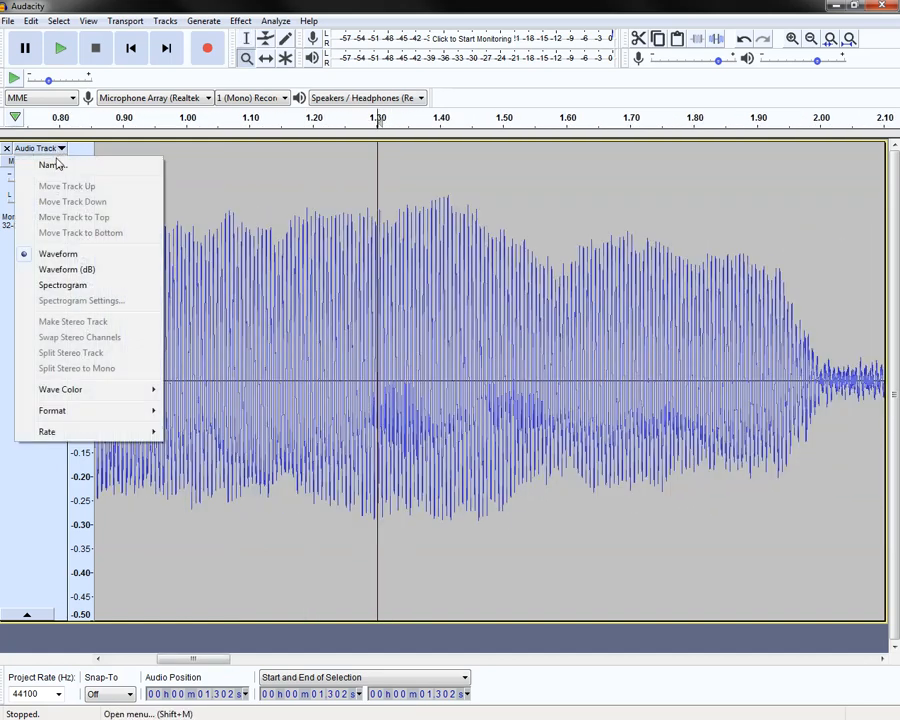
pyautogui.click(70, 285)
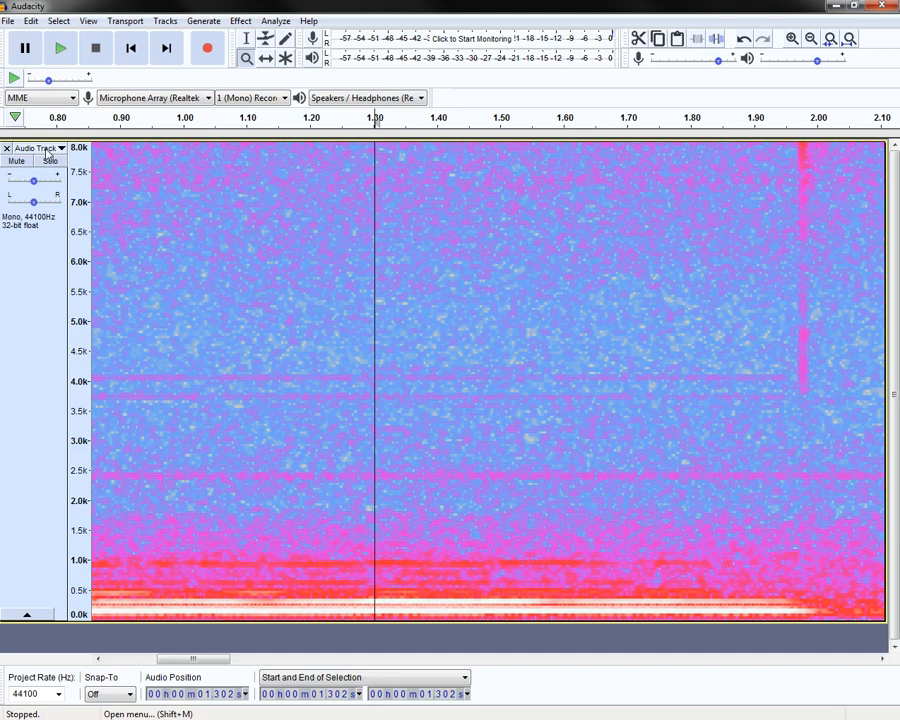
# Set the track's spectrogram window size to 8192 and enlarge the frequency scale to the range from 0 to about 734 Hz
pyautogui.click(46, 150)
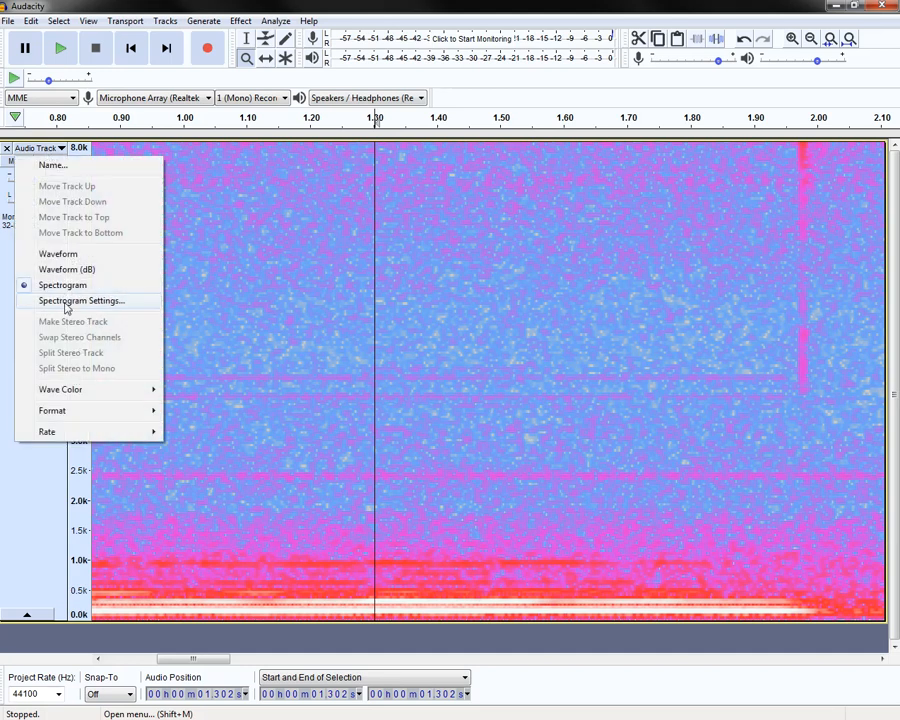
pyautogui.click(67, 301)
pyautogui.click(420, 465)
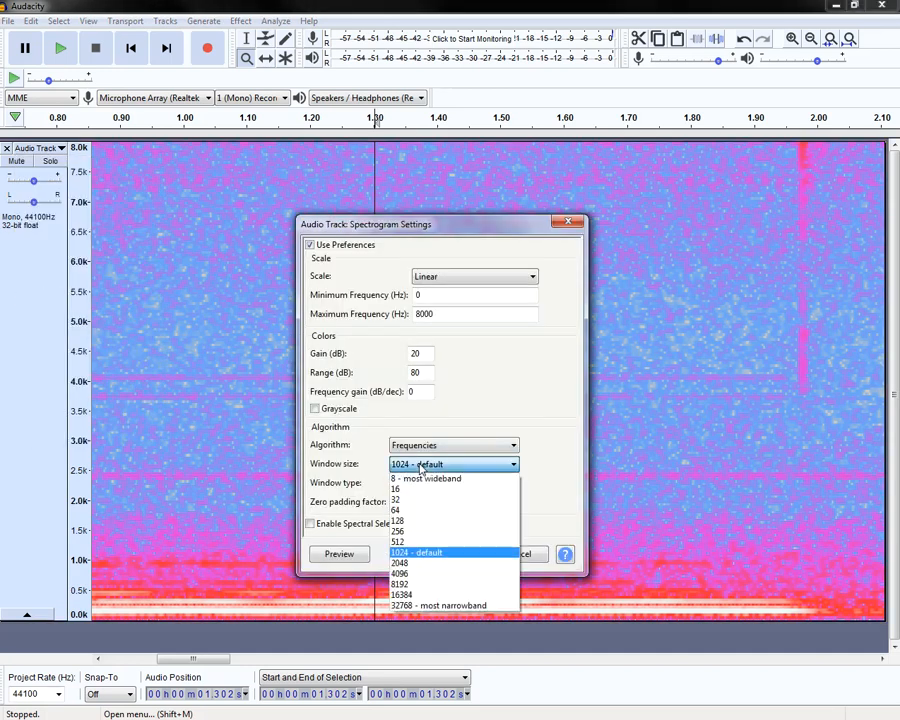
pyautogui.click(405, 584)
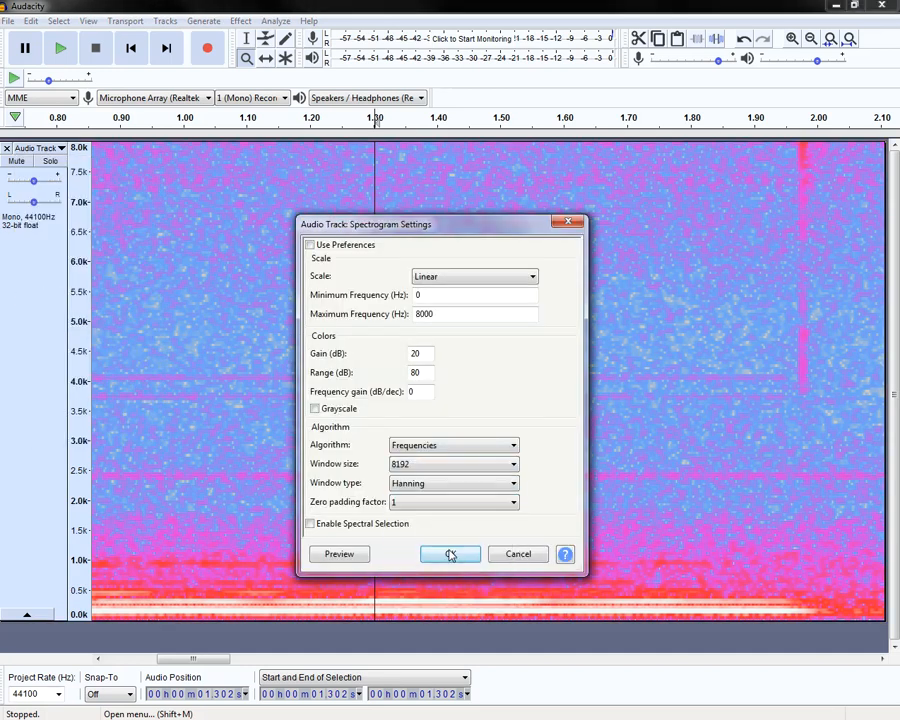
pyautogui.click(452, 556)
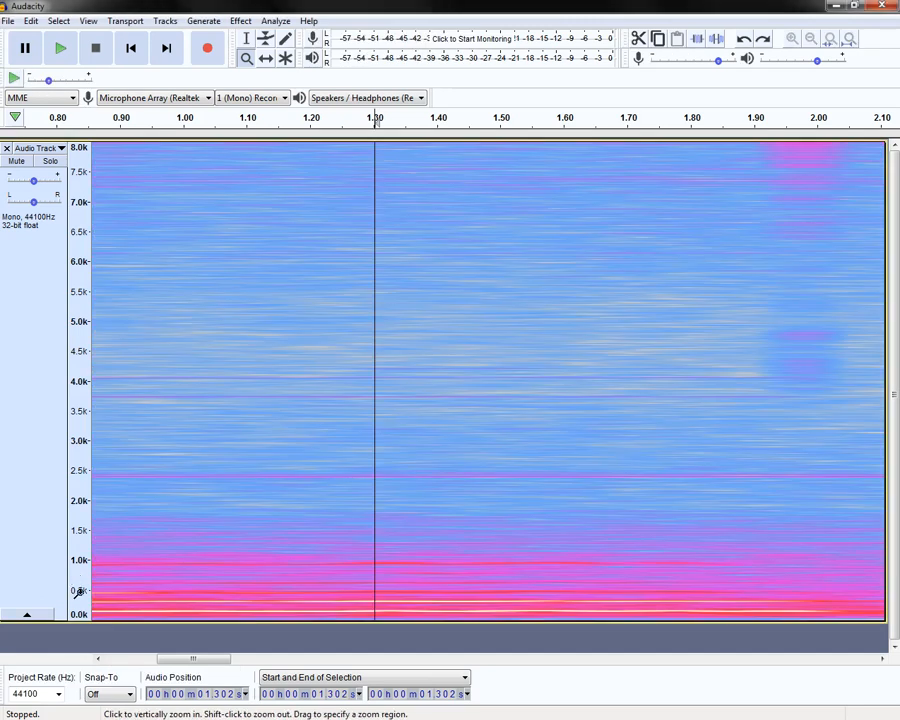
pyautogui.click(75, 588)
pyautogui.click(76, 596)
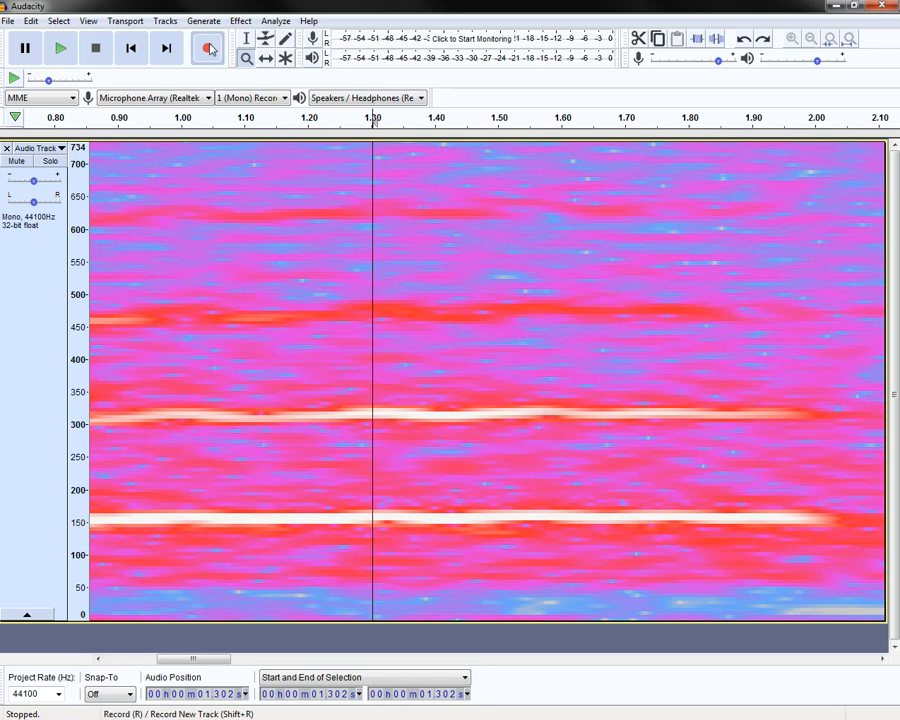
# Select the audio from about 0.998 s to 1.762 s, view its frequency spectrum plot, and close the analysis
pyautogui.click(246, 38)
pyautogui.moveTo(182, 294); pyautogui.dragTo(259, 298)
pyautogui.moveTo(336, 299); pyautogui.dragTo(663, 304)
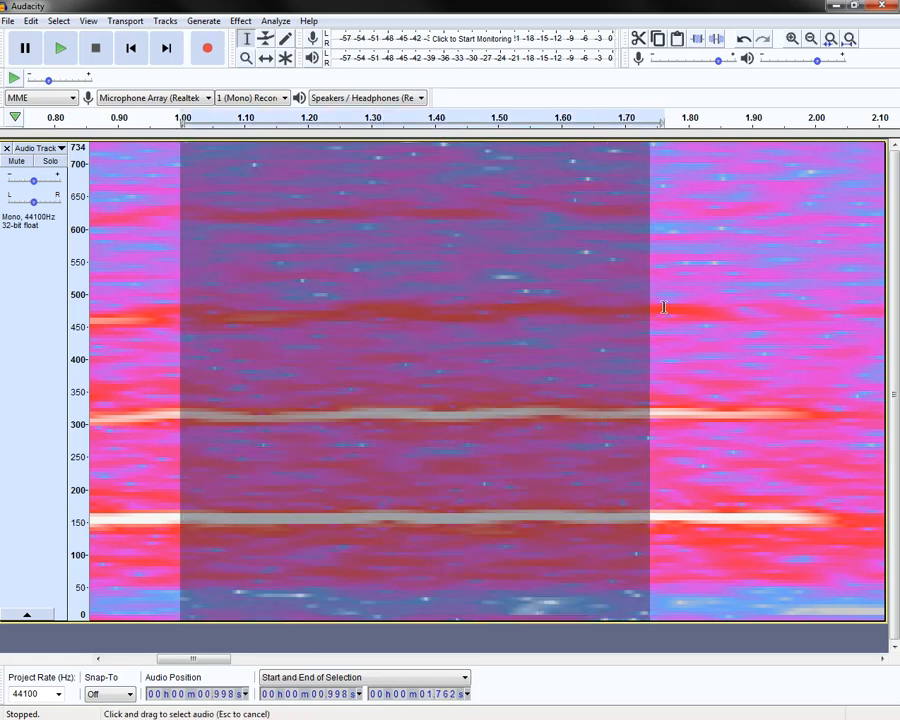
pyautogui.click(275, 21)
pyautogui.click(305, 74)
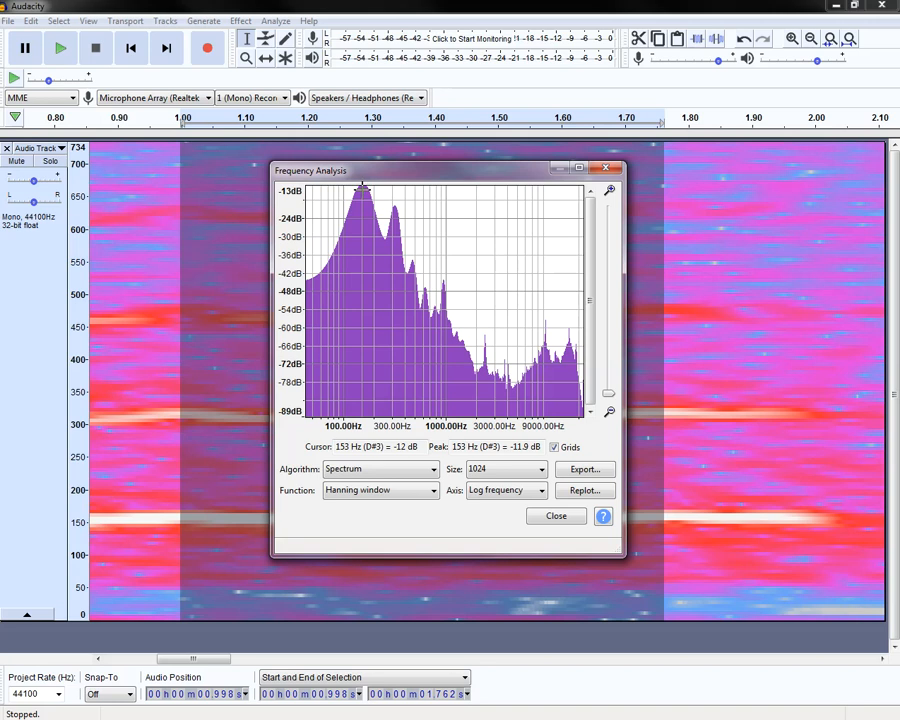
pyautogui.click(552, 517)
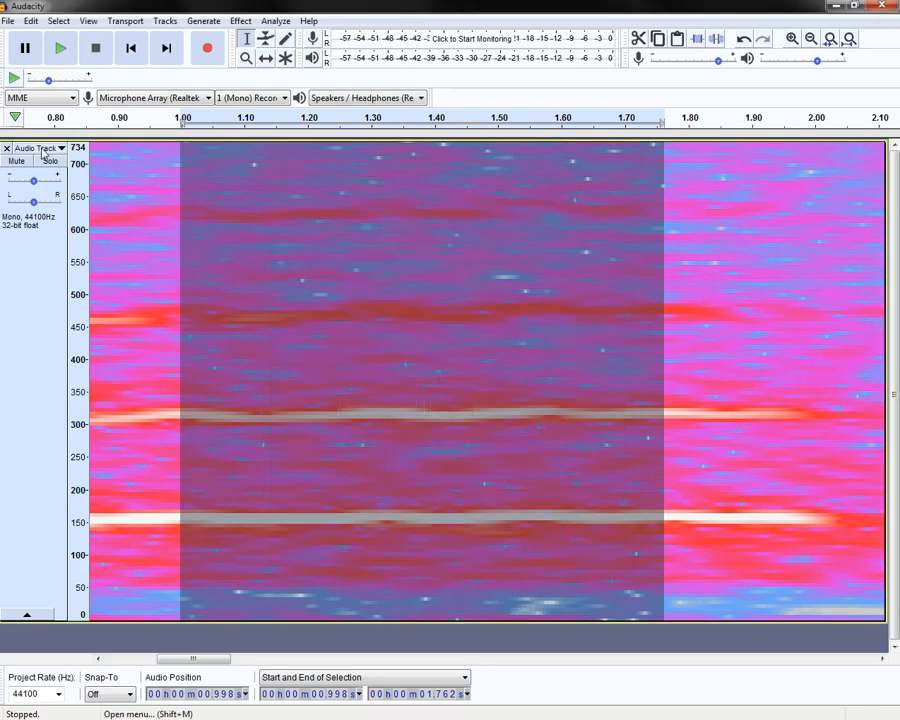
# Examine the lowest bright frequency band up close in the spectrogram, clear the time selection, and zoom the frequency scale back out
pyautogui.click(79, 512)
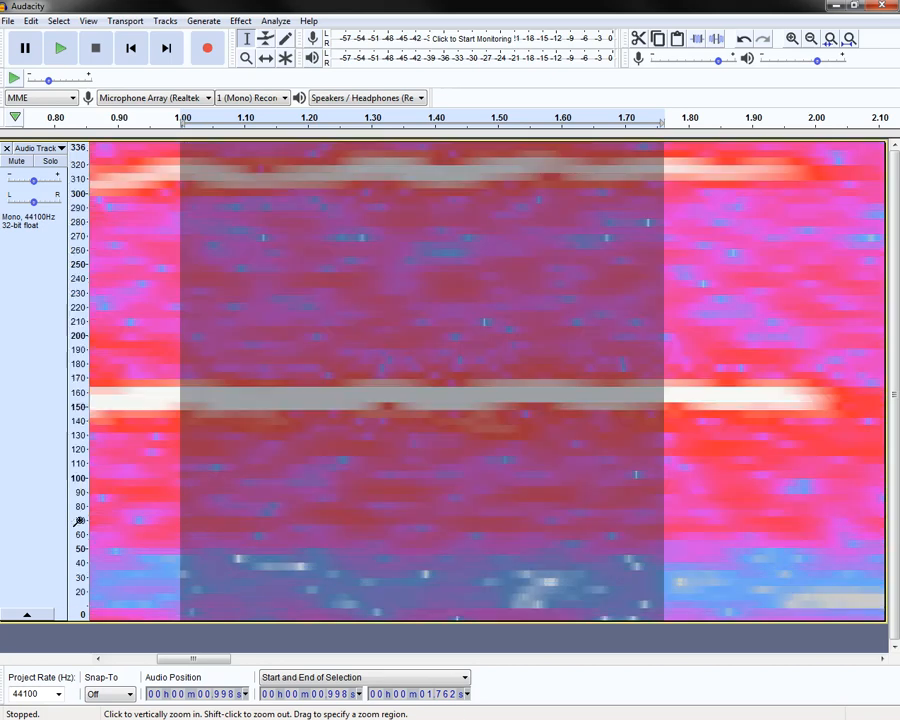
pyautogui.click(74, 420)
pyautogui.click(74, 405)
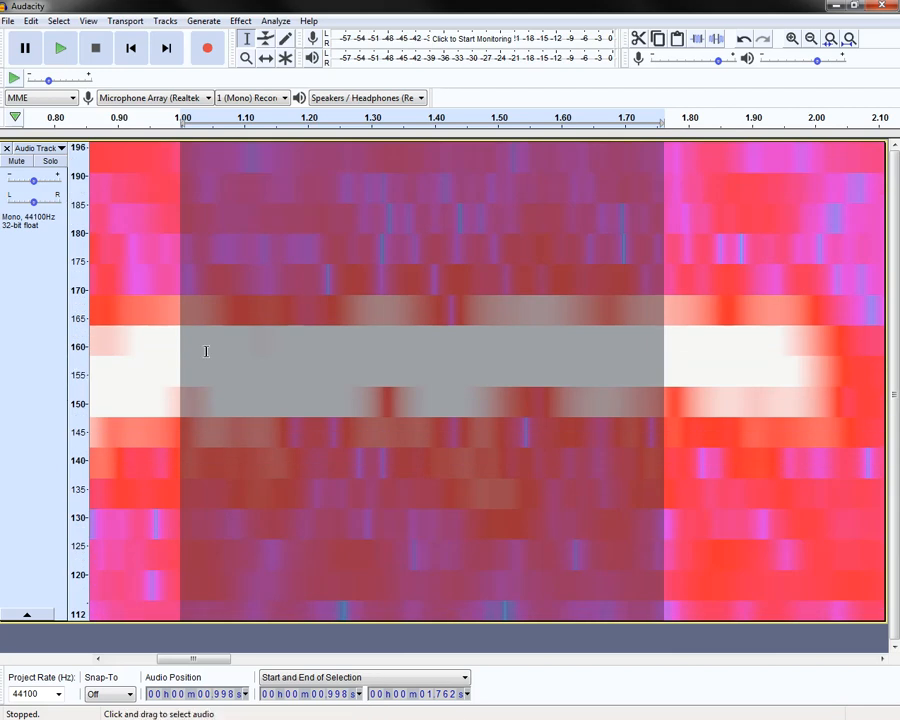
pyautogui.click(403, 354)
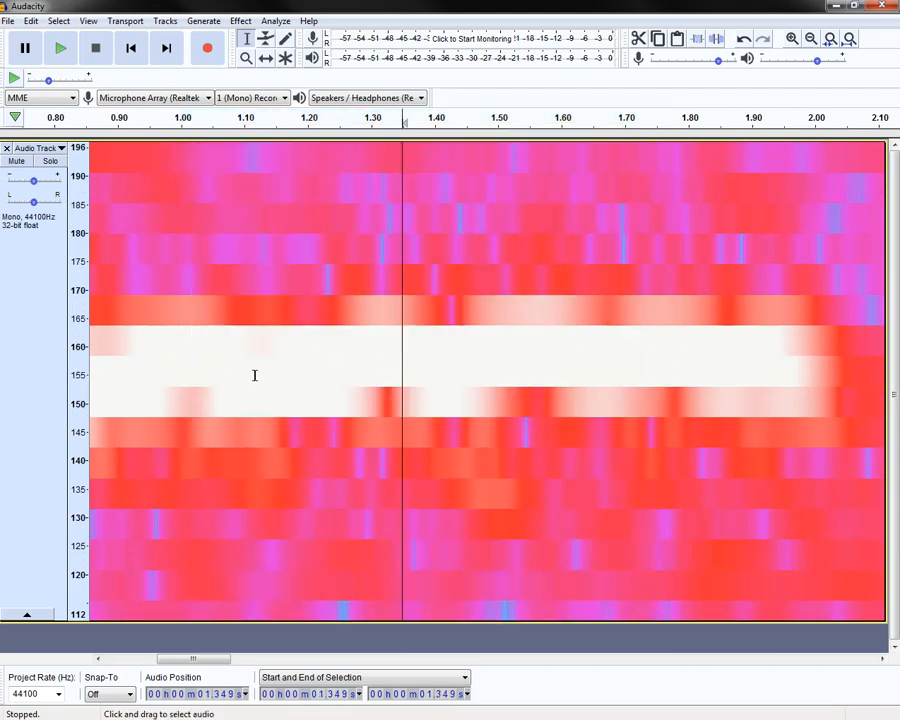
pyautogui.keyDown('shift'); pyautogui.click(75, 374); pyautogui.keyUp('shift')
pyautogui.keyDown('shift'); pyautogui.click(75, 374); pyautogui.keyUp('shift')
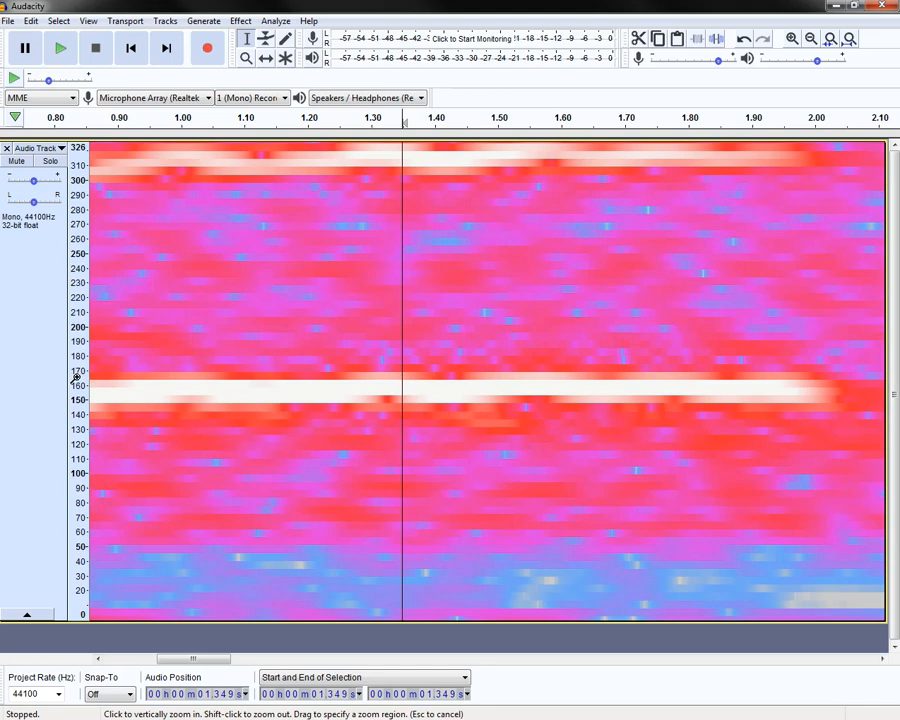
# Zoom the spectrogram's frequency scale out to about 0–1117 Hz and display the track as a waveform again
pyautogui.keyDown('shift'); pyautogui.click(75, 376); pyautogui.keyUp('shift')
pyautogui.keyDown('shift'); pyautogui.click(75, 378); pyautogui.keyUp('shift')
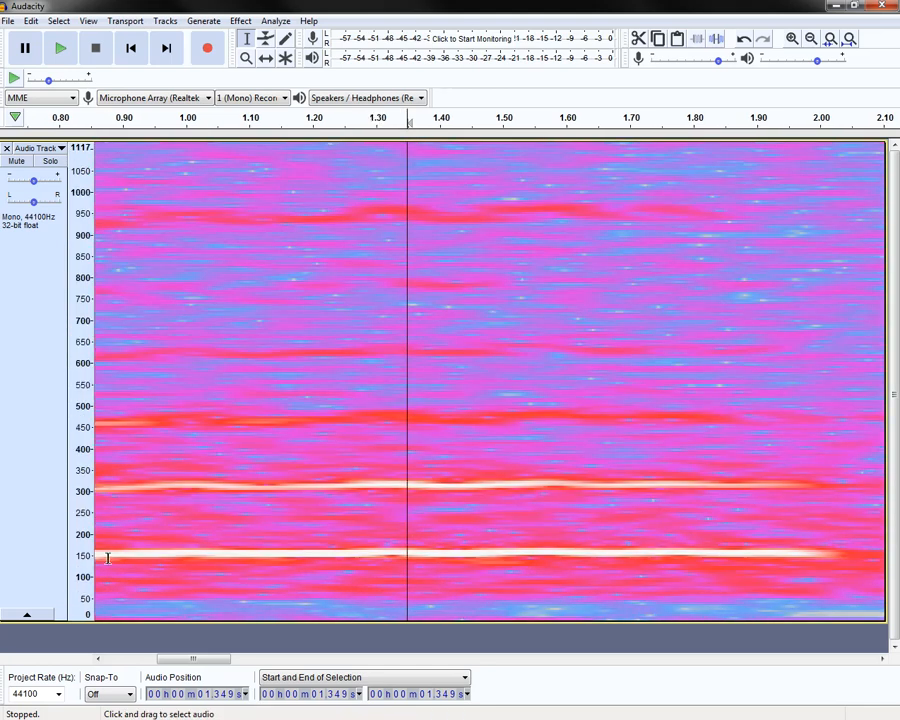
pyautogui.click(48, 148)
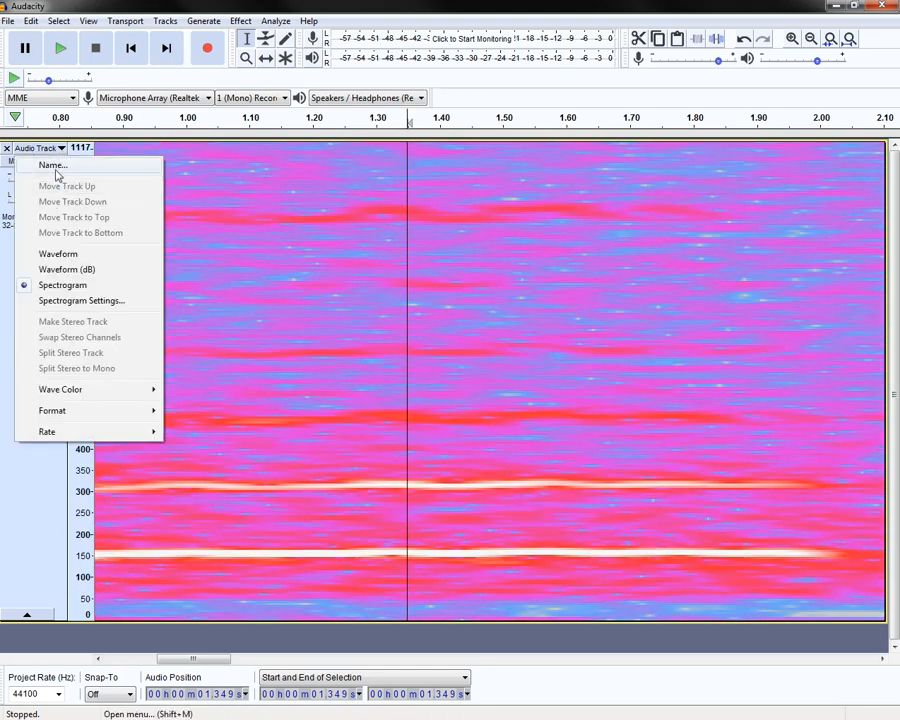
pyautogui.click(58, 256)
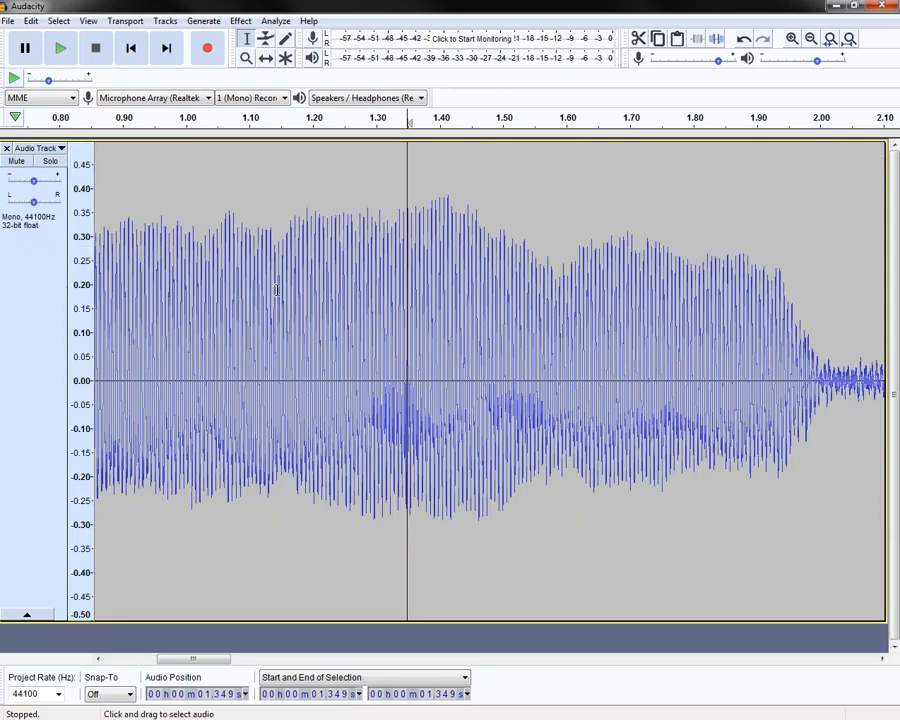
# Examine the repeating pattern of the recording's second sound up close, around 3.24–3.31 s
pyautogui.click(246, 57)
pyautogui.rightClick(400, 284)
pyautogui.rightClick(407, 302)
pyautogui.rightClick(407, 302)
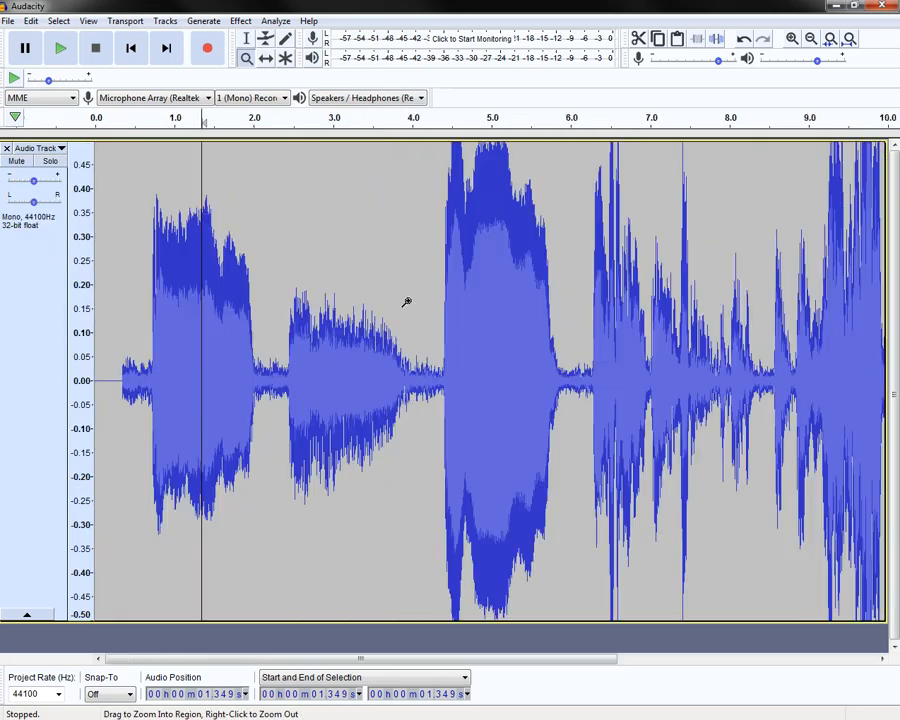
pyautogui.click(352, 367)
pyautogui.click(352, 378)
pyautogui.click(352, 384)
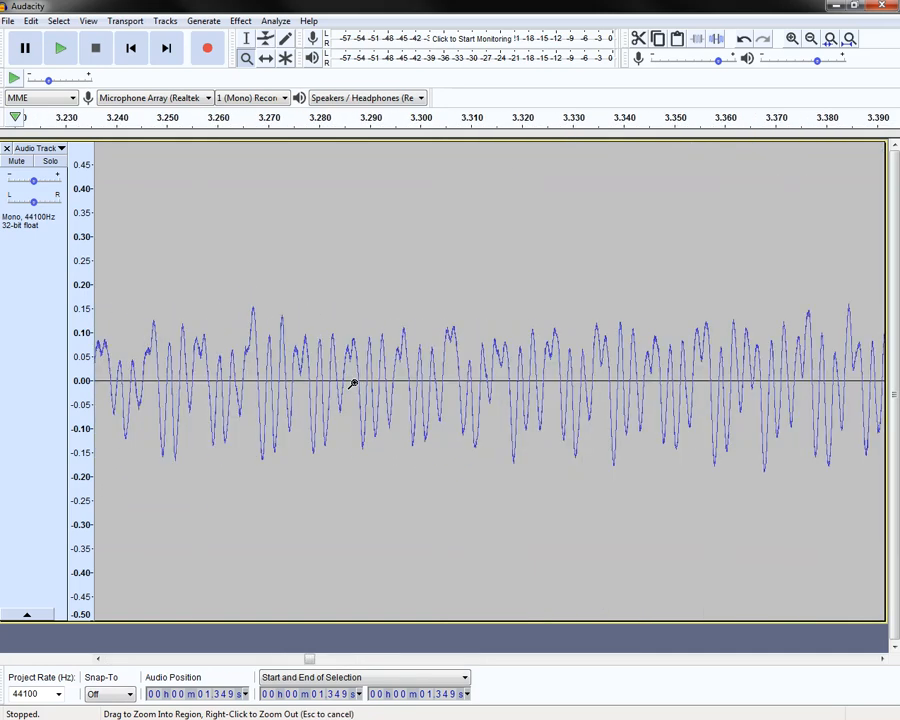
pyautogui.click(352, 384)
pyautogui.click(352, 384)
pyautogui.rightClick(381, 391)
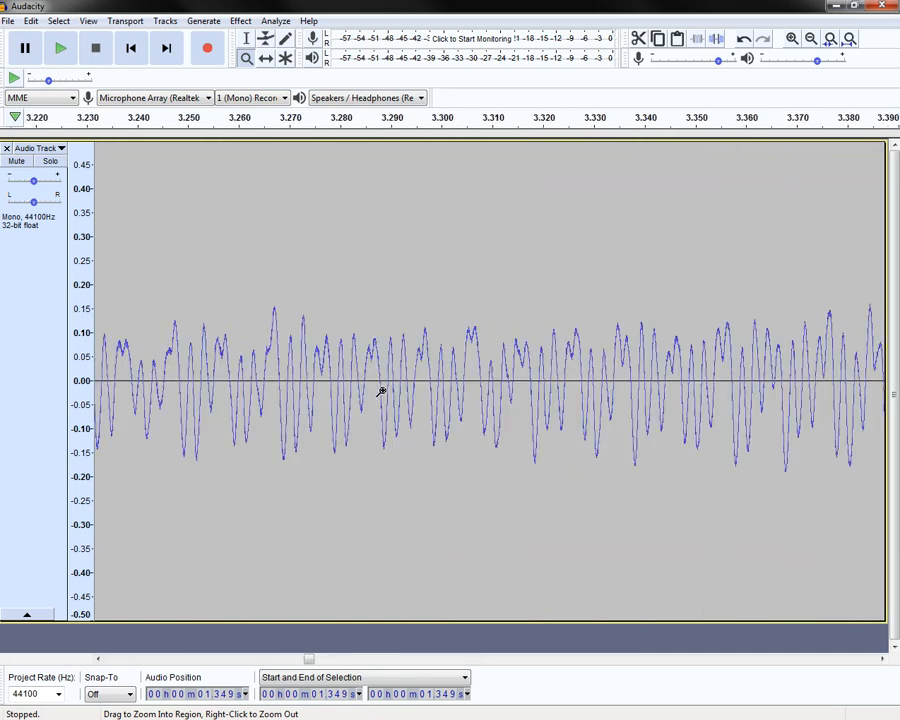
pyautogui.click(381, 391)
pyautogui.click(381, 391)
pyautogui.click(381, 391)
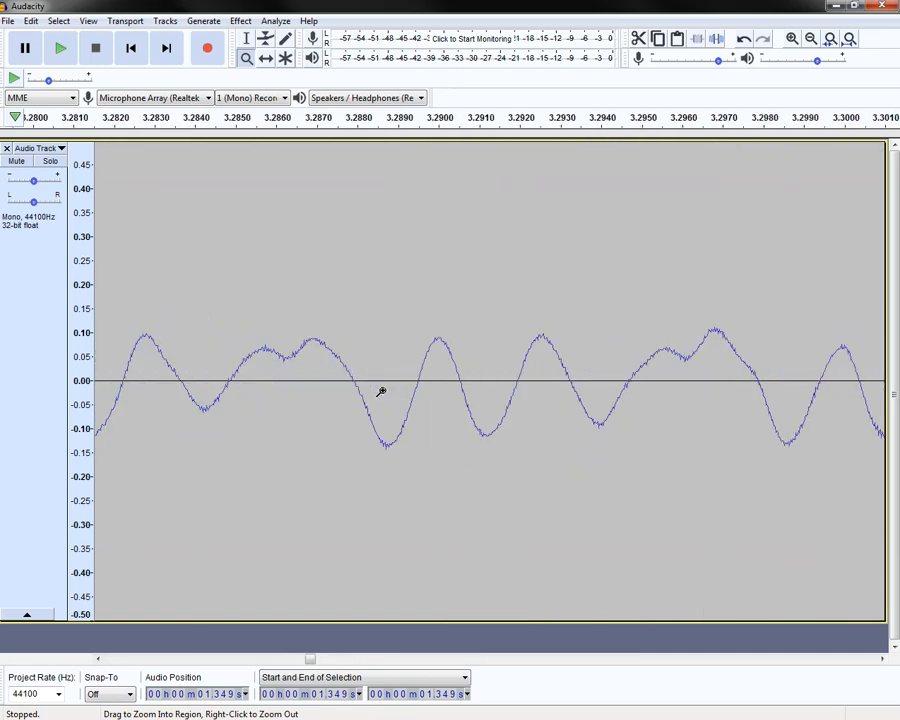
pyautogui.rightClick(380, 391)
pyautogui.rightClick(380, 391)
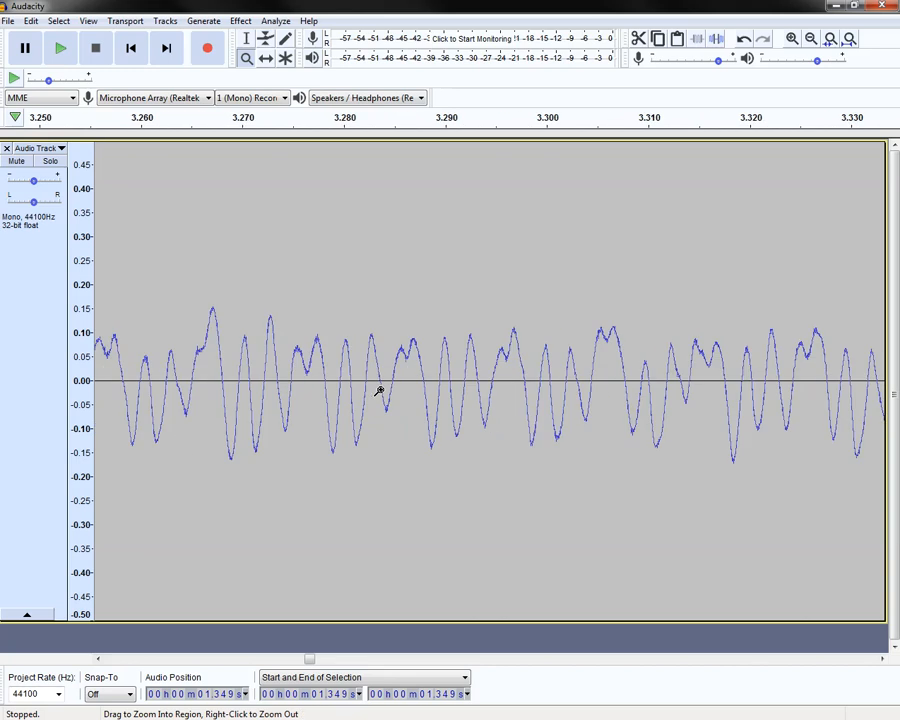
pyautogui.rightClick(380, 391)
pyautogui.rightClick(380, 391)
pyautogui.click(380, 391)
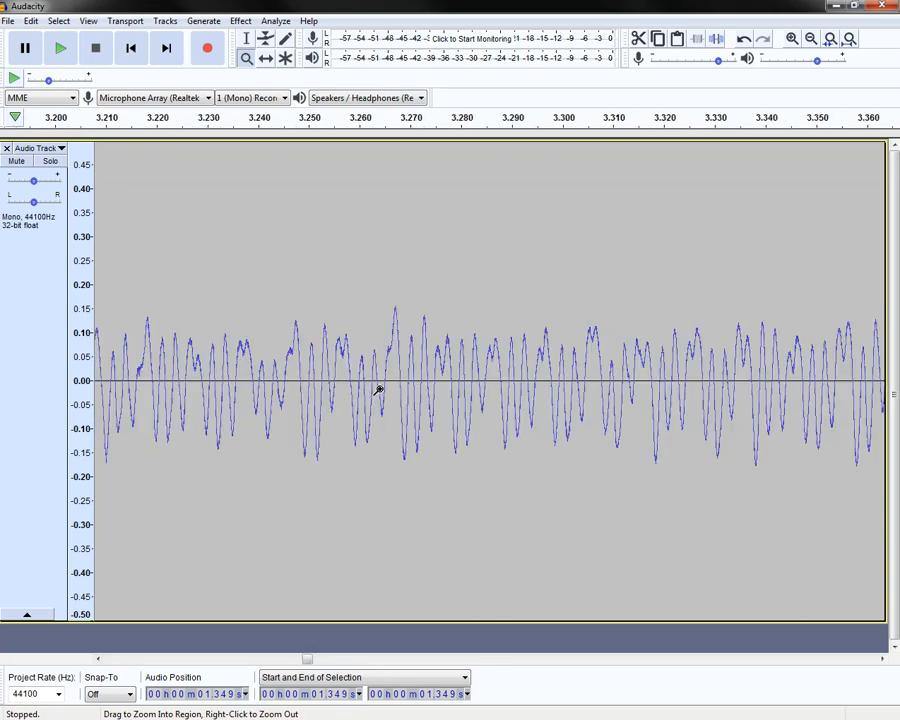
pyautogui.click(379, 390)
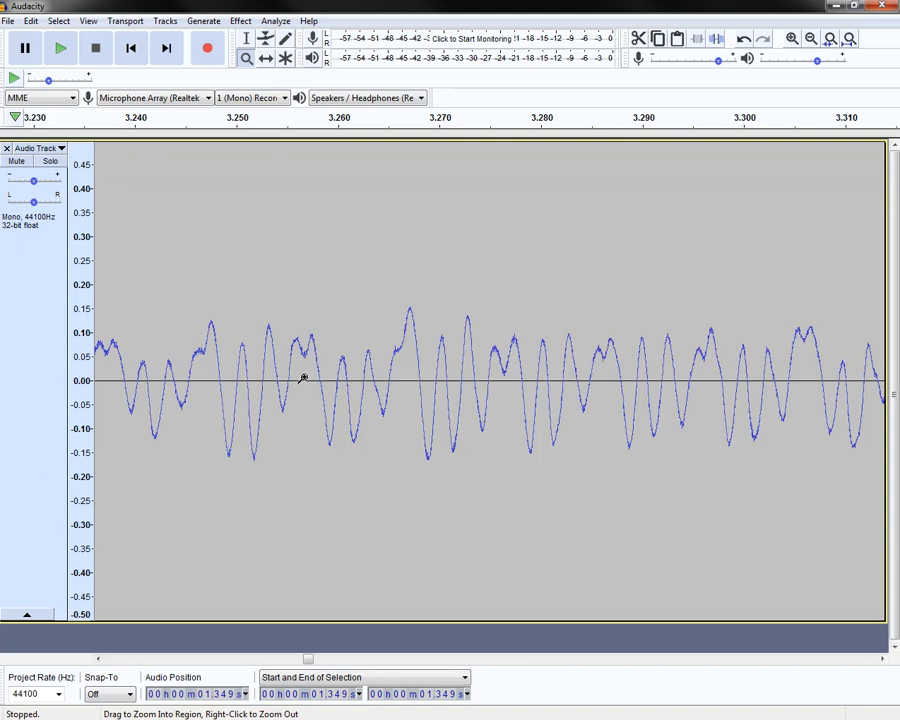
# Leave the second sound and inspect the third sound's waveform up close, around 5.05–5.12 s
pyautogui.rightClick(500, 387)
pyautogui.rightClick(498, 386)
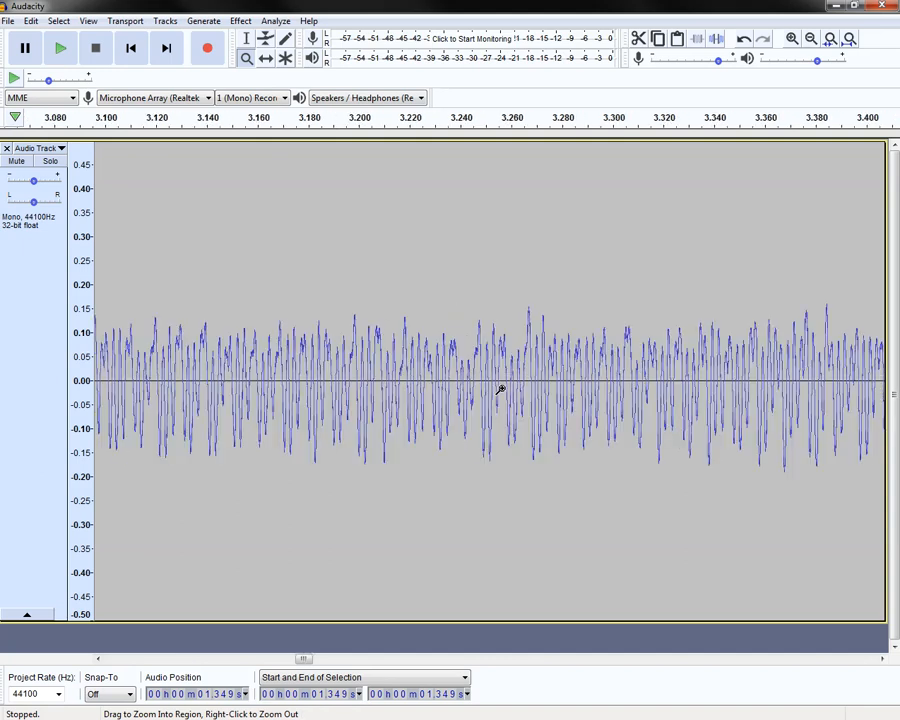
pyautogui.rightClick(368, 380)
pyautogui.rightClick(265, 385)
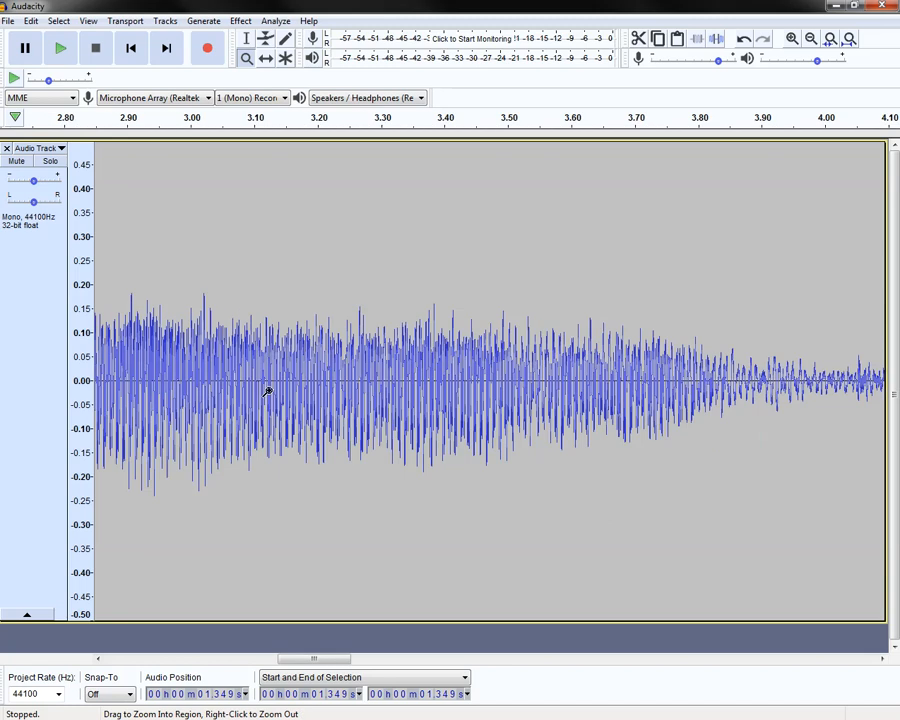
pyautogui.rightClick(263, 384)
pyautogui.rightClick(245, 385)
pyautogui.rightClick(225, 388)
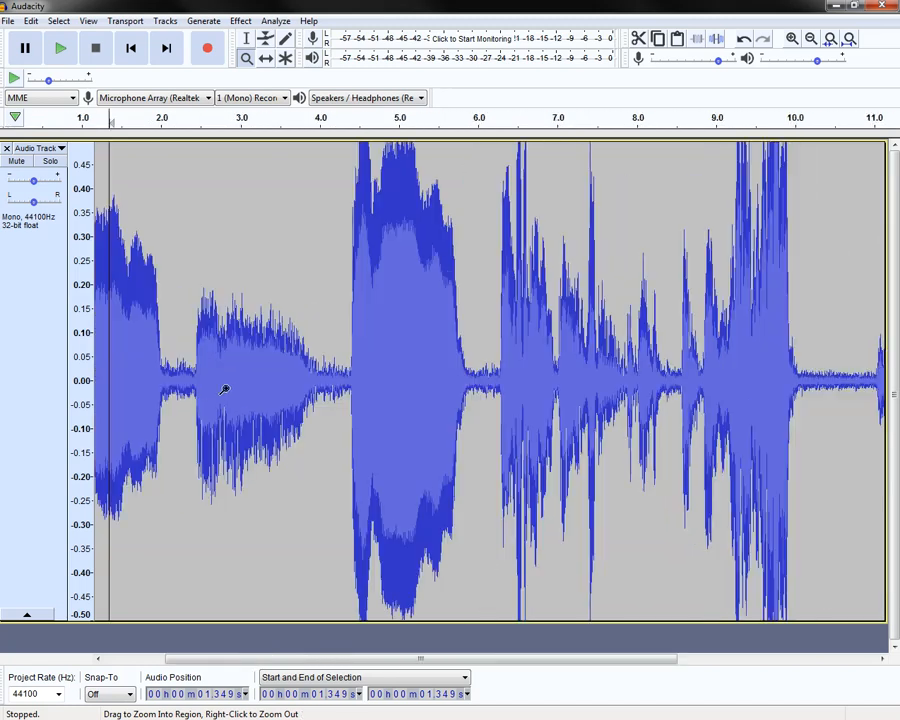
pyautogui.click(400, 363)
pyautogui.click(404, 364)
pyautogui.click(404, 364)
pyautogui.click(404, 364)
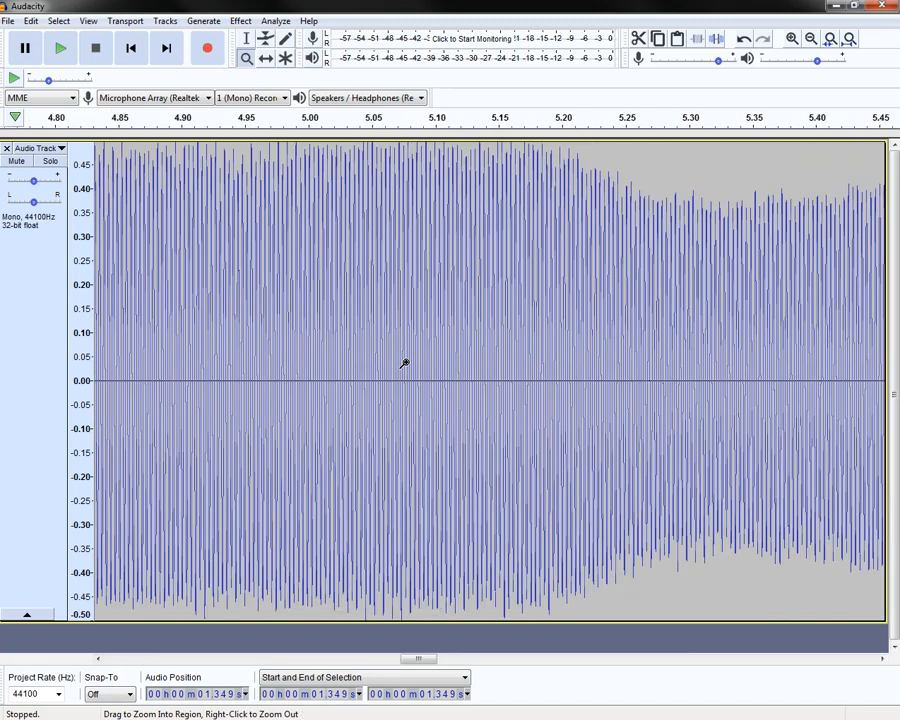
pyautogui.click(404, 364)
pyautogui.click(405, 364)
pyautogui.click(404, 363)
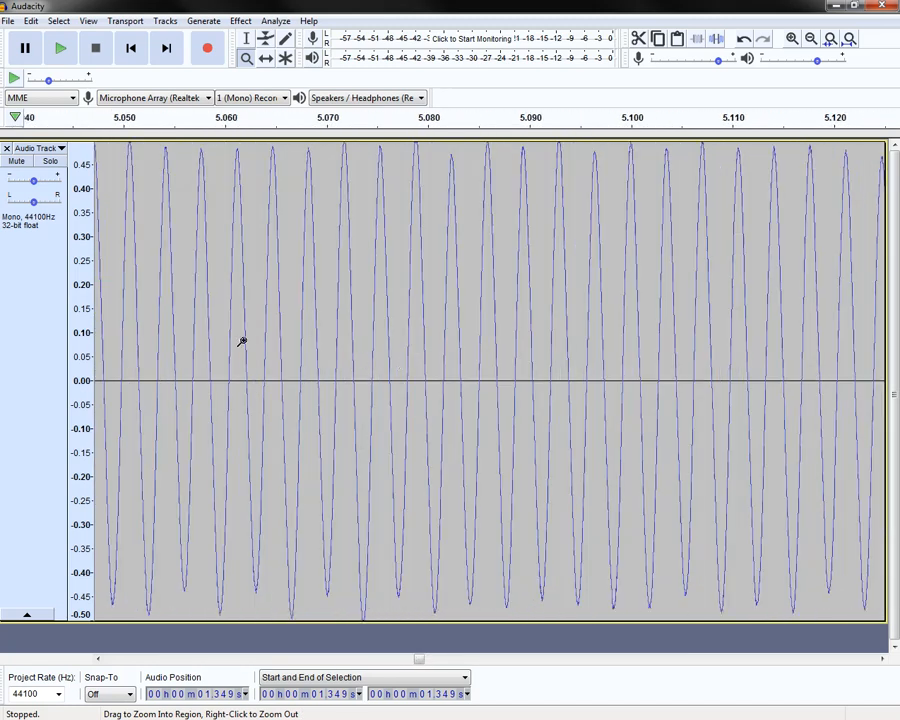
# Show the third sound's waveform at the full ±1.00 amplitude range and select ten periods peak to peak, from 5.037 s to 5.072 s
pyautogui.click(300, 350)
pyautogui.click(316, 346)
pyautogui.rightClick(320, 347)
pyautogui.rightClick(322, 348)
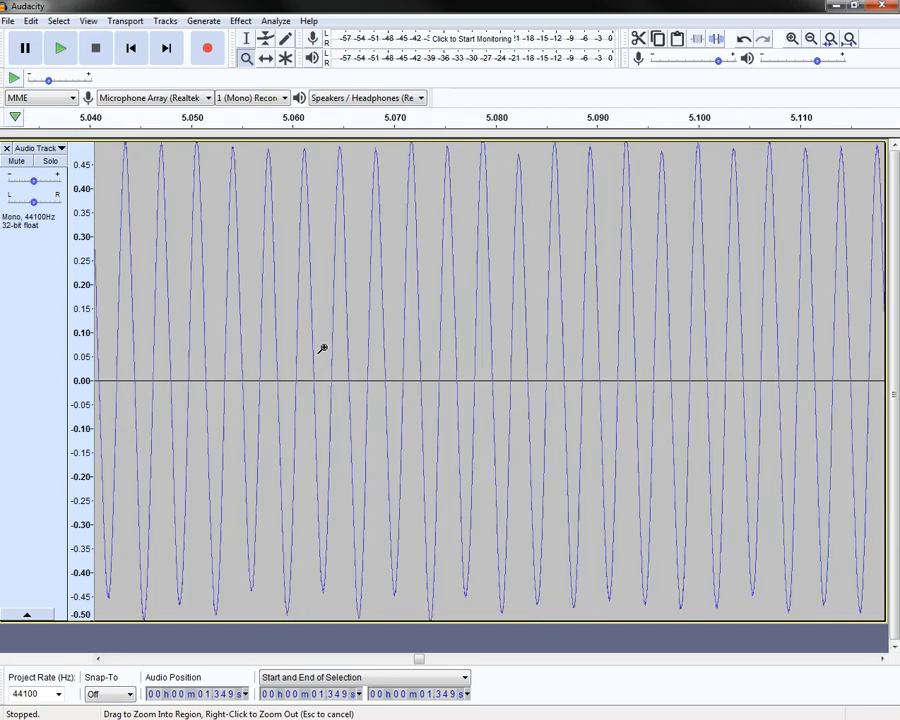
pyautogui.rightClick(322, 348)
pyautogui.rightClick(322, 348)
pyautogui.click(322, 348)
pyautogui.click(322, 348)
pyautogui.click(322, 348)
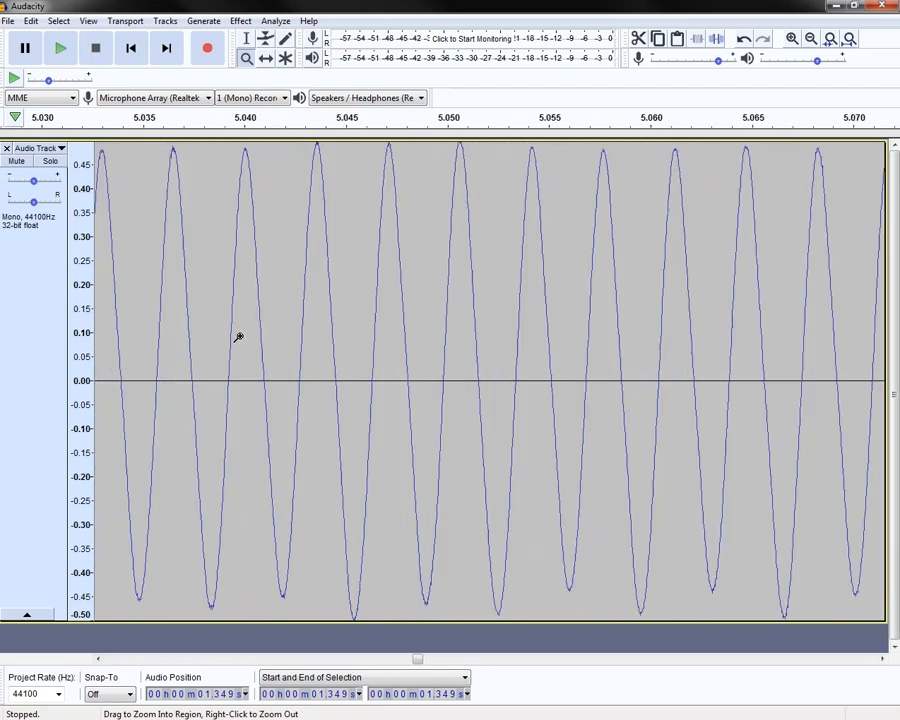
pyautogui.keyDown('shift'); pyautogui.click(71, 345); pyautogui.keyUp('shift')
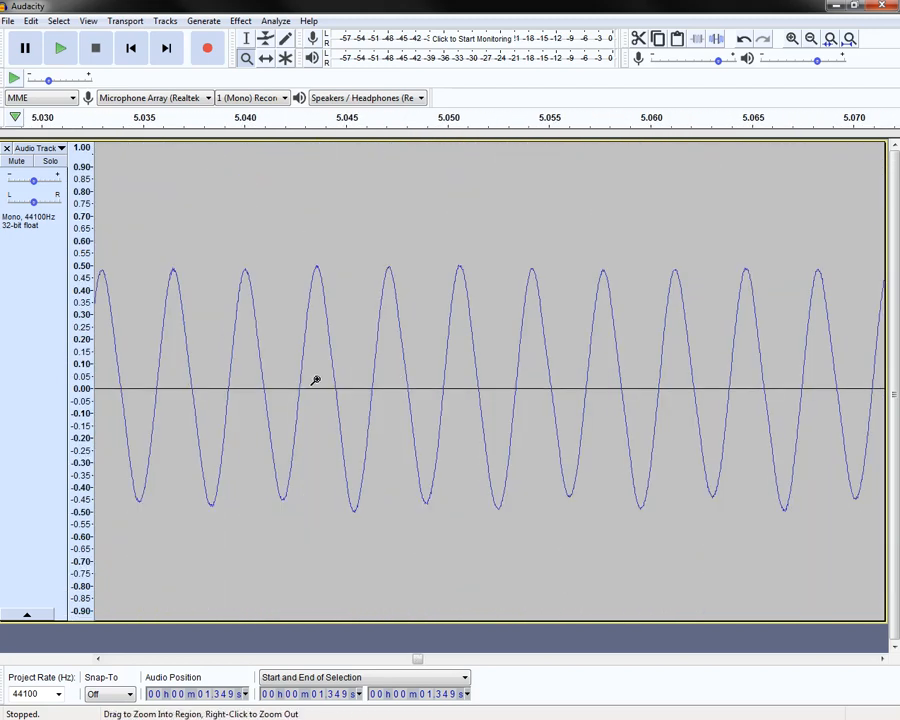
pyautogui.rightClick(180, 280)
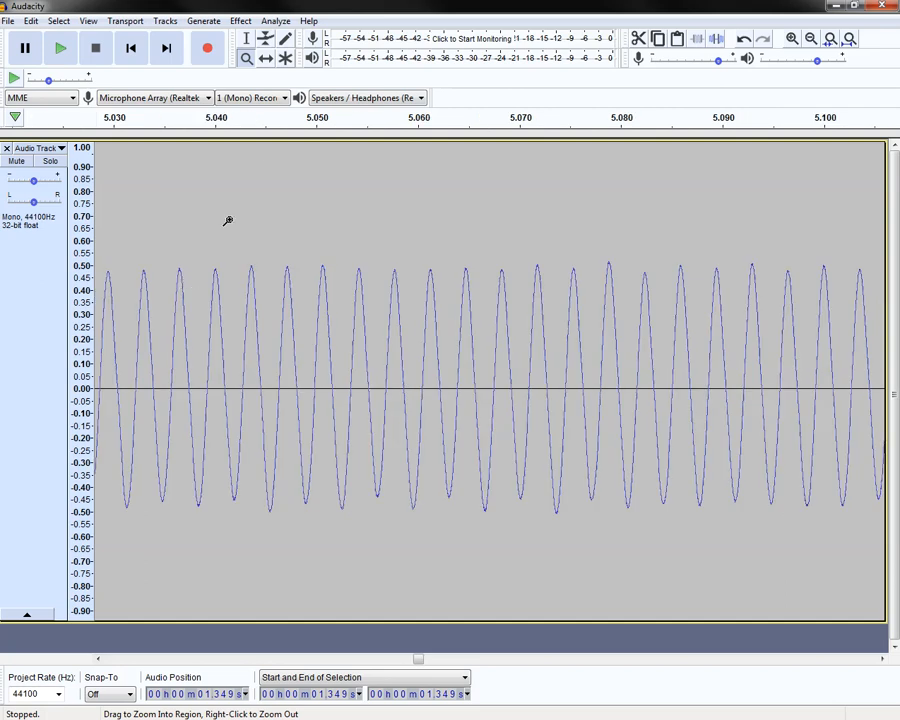
pyautogui.click(246, 38)
pyautogui.moveTo(181, 309); pyautogui.dragTo(535, 302)
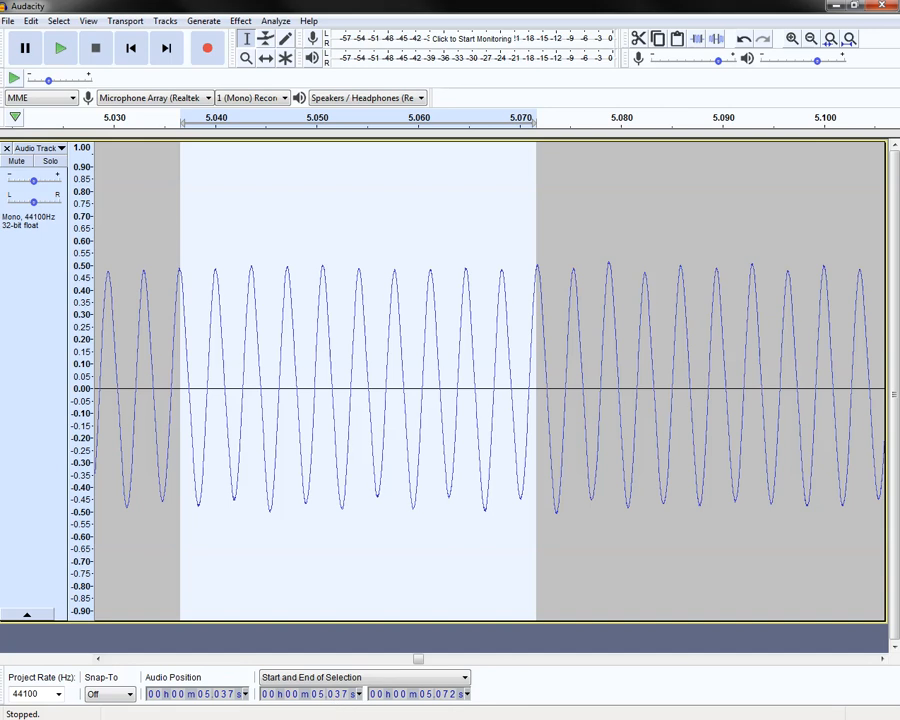
# Switch to SpeedCrunch, compute the ten-period duration as 72-37, and divide the answer by 10 for one period
pyautogui.hotkey('alt', 'Tab')
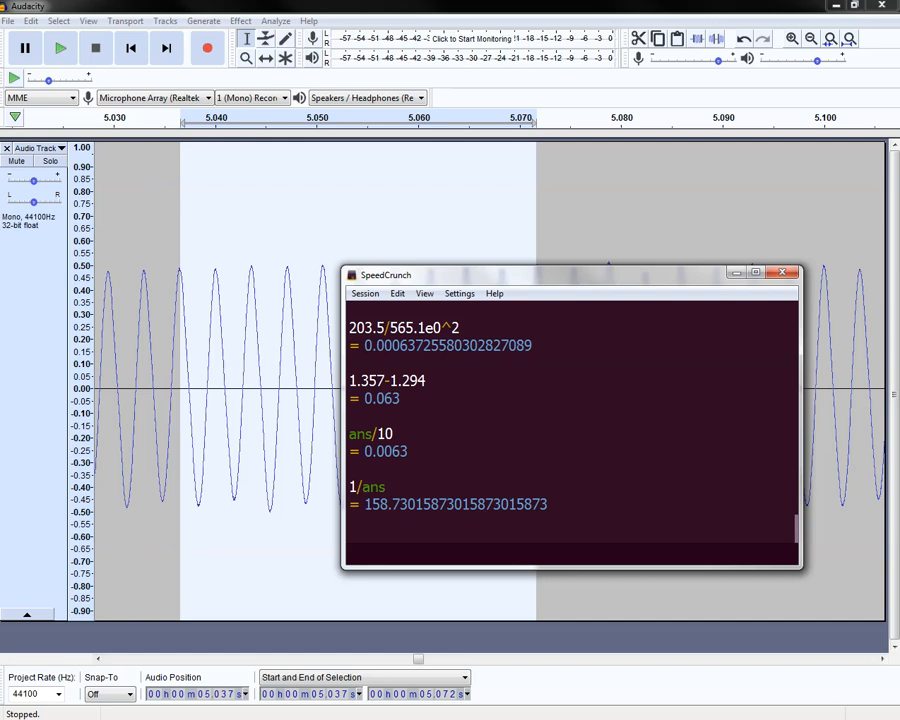
pyautogui.write('72')
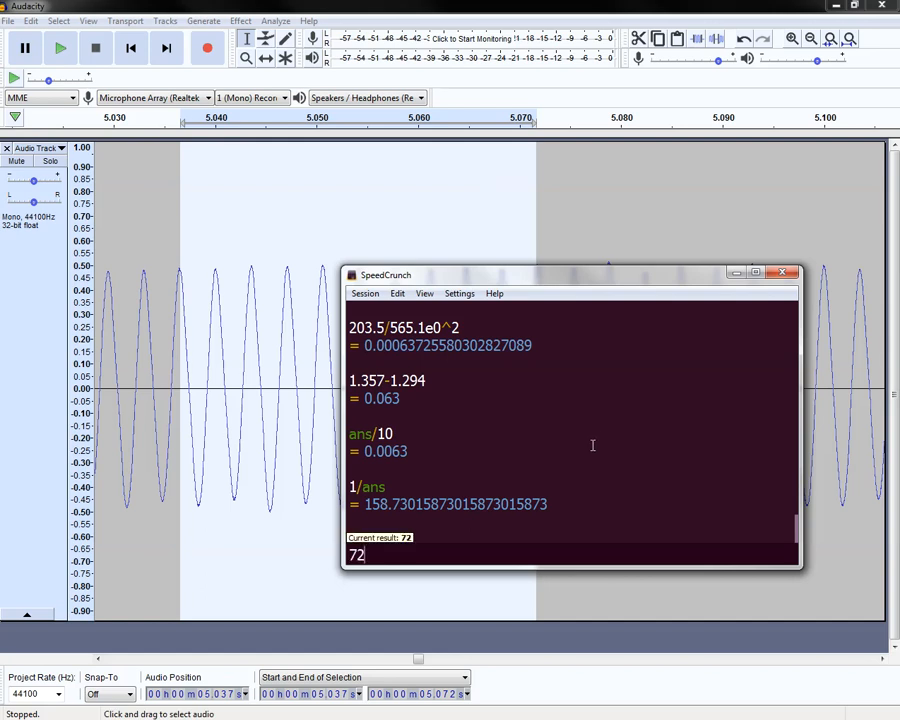
pyautogui.write('-37')
pyautogui.press('Return')
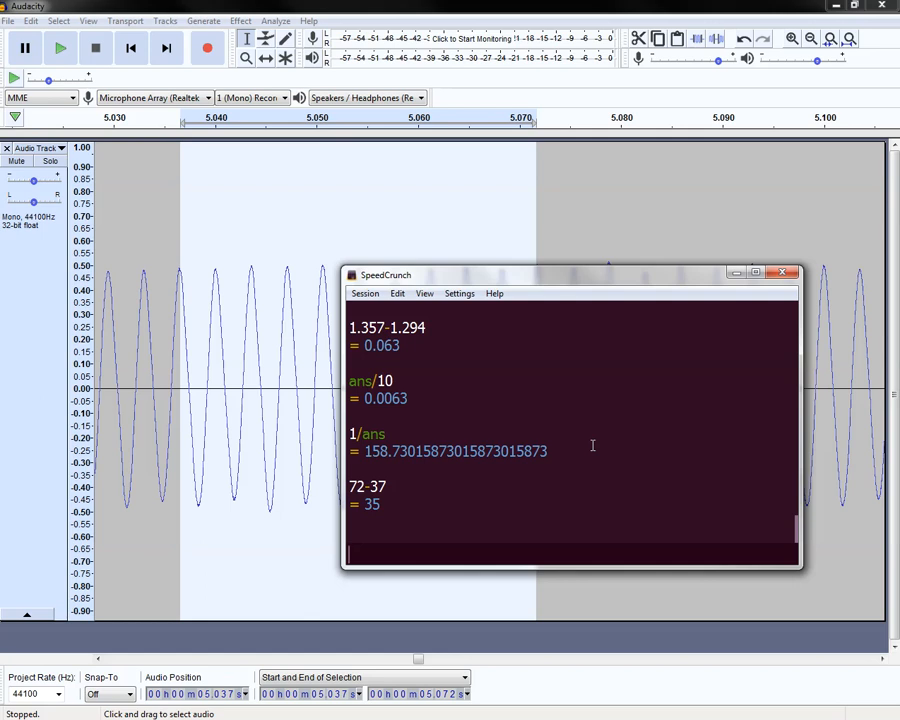
pyautogui.write('ans/10')
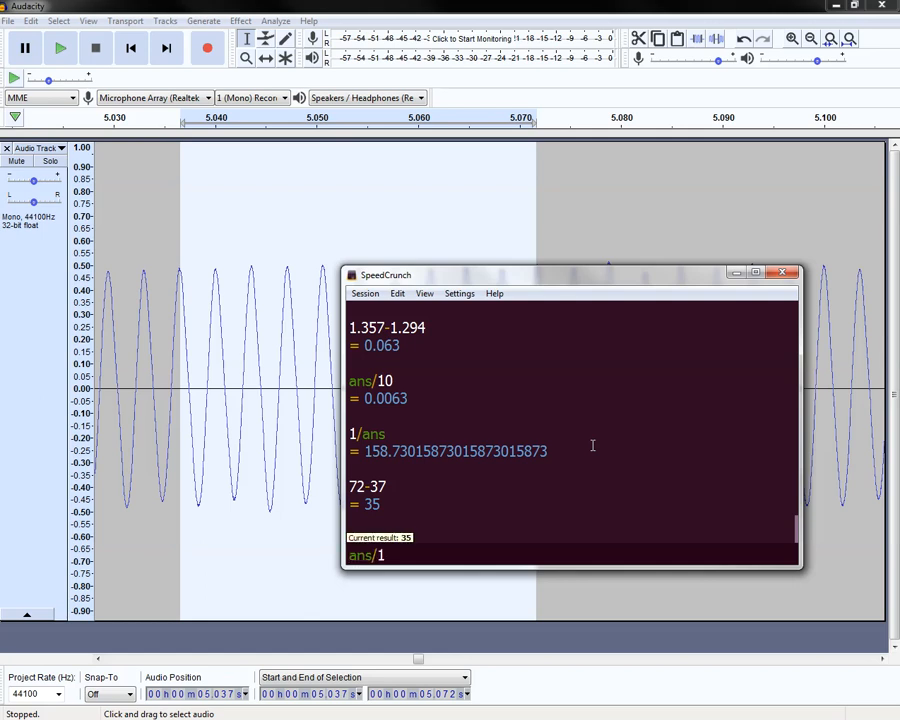
pyautogui.press('Return')
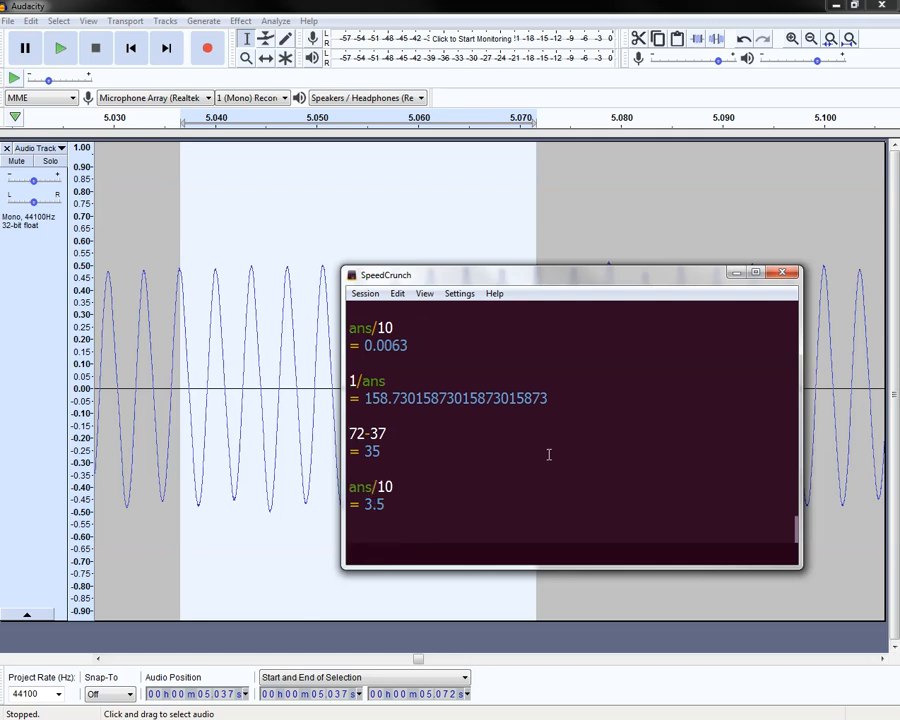
# Calculate the sound's frequency from its period with 1/3.5e-3
pyautogui.write('1/3.5')
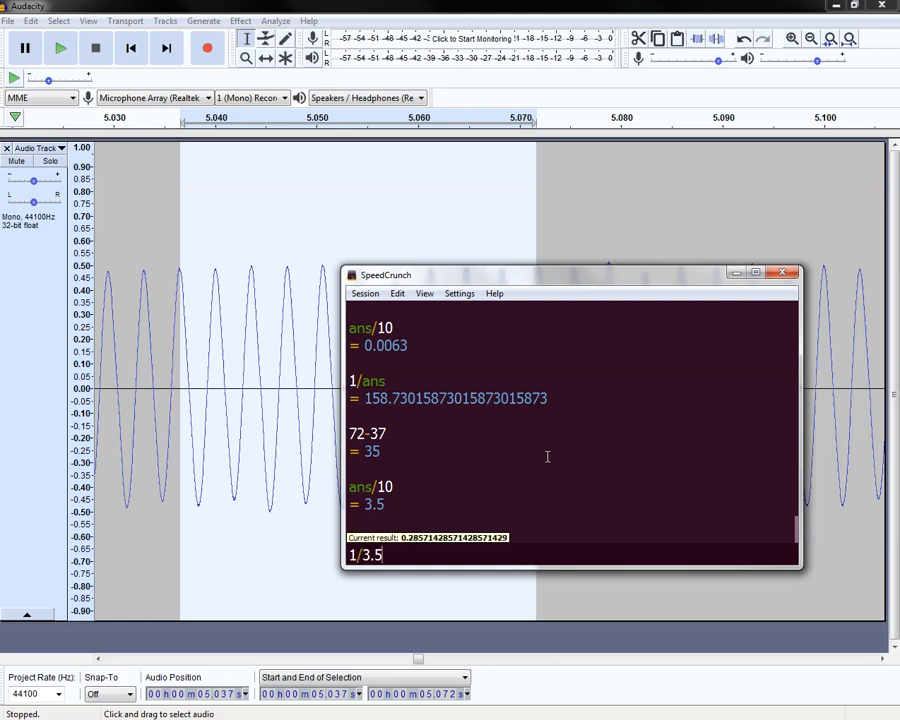
pyautogui.write('e-3')
pyautogui.press('Return')
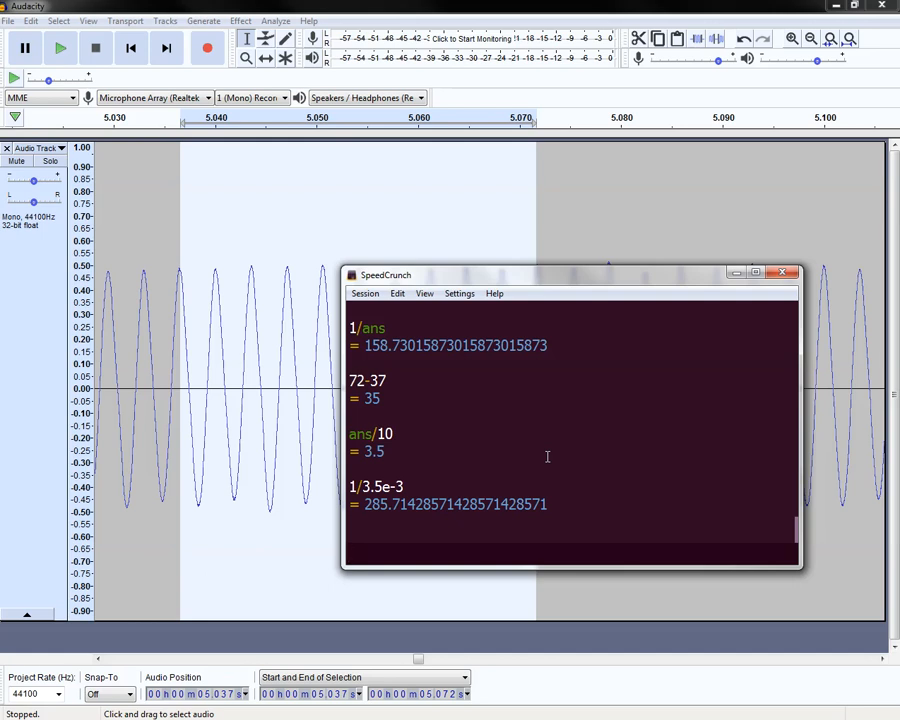
# Return to Audacity, display the track as a spectrogram, and clear the selection by placing the cursor at about 5.043 s
pyautogui.click(40, 148)
pyautogui.click(60, 285)
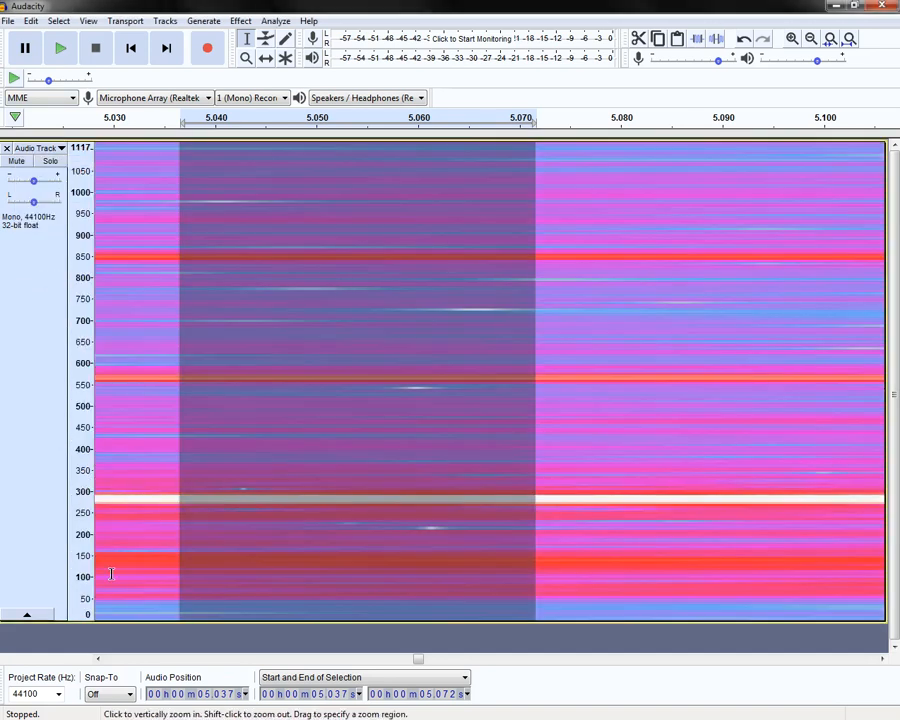
pyautogui.click(246, 501)
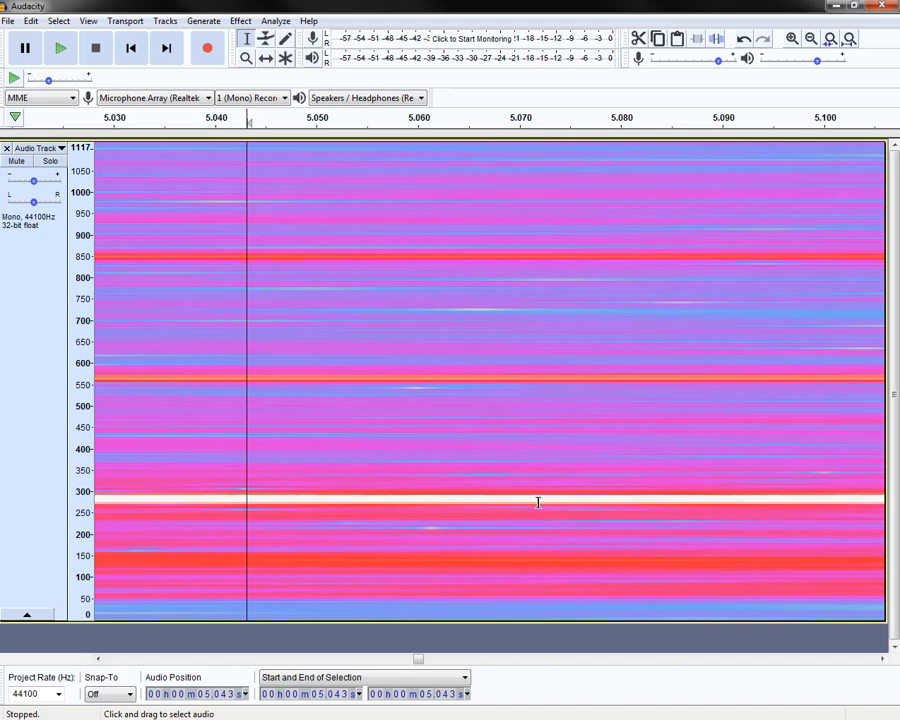
# Examine the frequency range of the brightest spectrogram band up close, and zoom the frequency scale back out to about 0–1017 Hz
pyautogui.click(83, 505)
pyautogui.click(82, 500)
pyautogui.keyDown('shift'); pyautogui.click(82, 410); pyautogui.keyUp('shift')
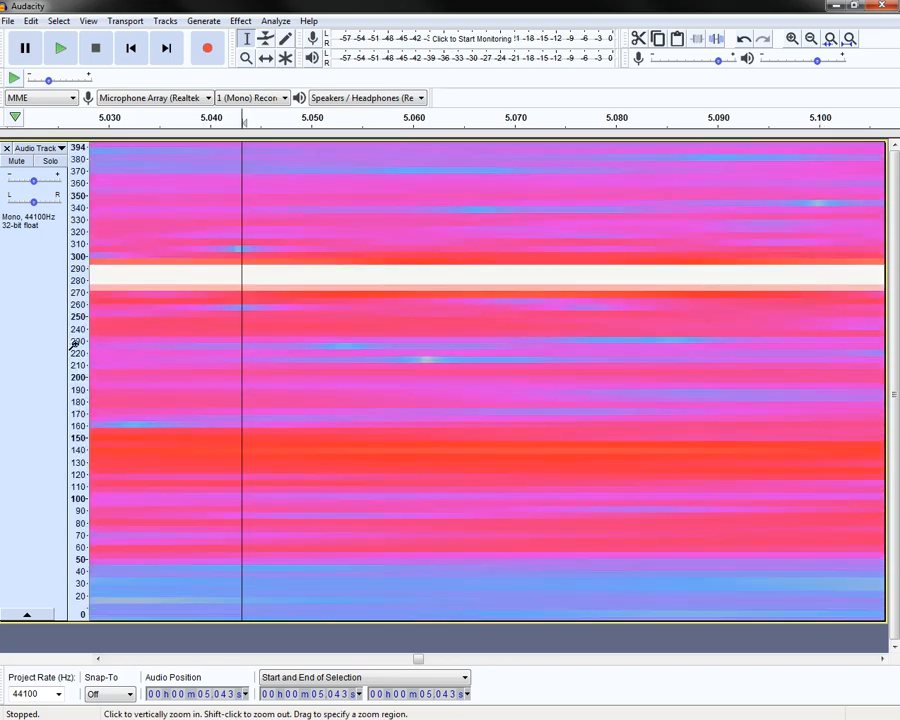
pyautogui.click(78, 282)
pyautogui.click(79, 380)
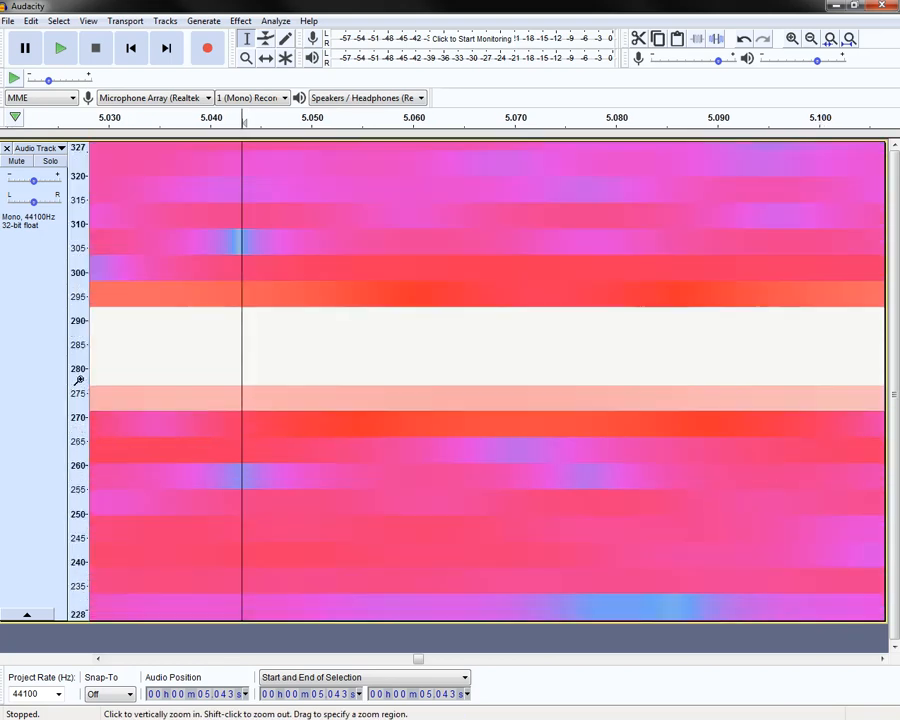
pyautogui.click(79, 380)
pyautogui.keyDown('shift'); pyautogui.click(79, 368); pyautogui.keyUp('shift')
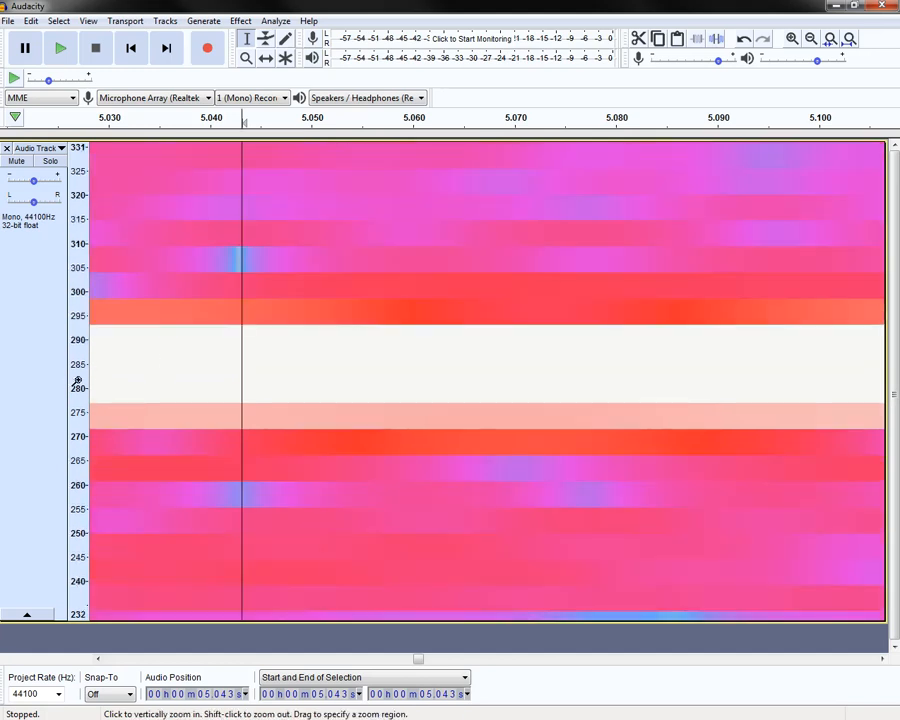
pyautogui.keyDown('shift'); pyautogui.click(75, 381); pyautogui.keyUp('shift')
pyautogui.keyDown('shift'); pyautogui.click(76, 380); pyautogui.keyUp('shift')
pyautogui.keyDown('shift'); pyautogui.click(76, 380); pyautogui.keyUp('shift')
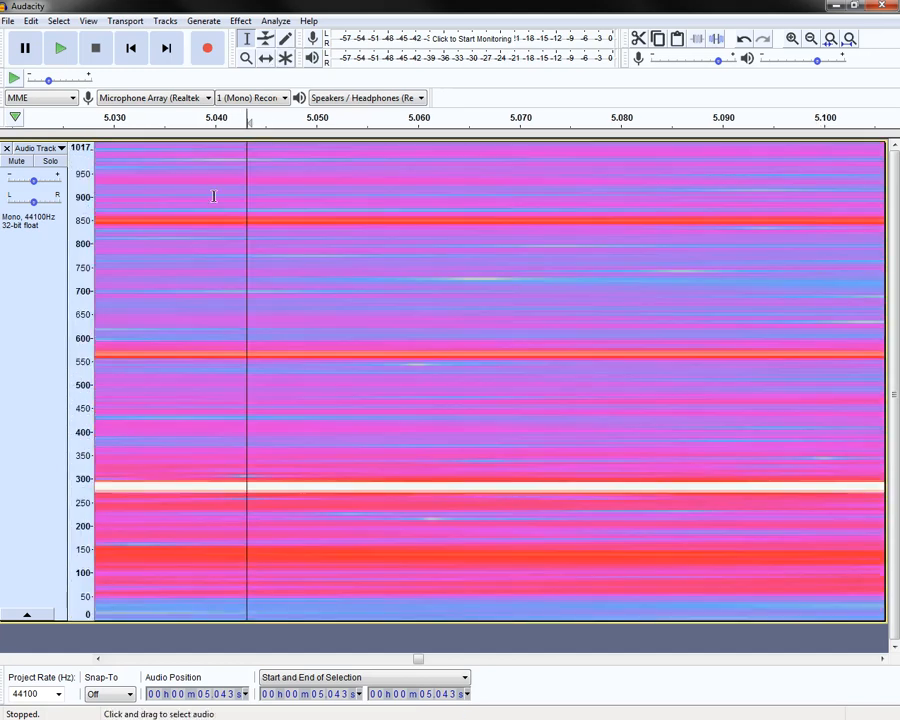
# Select the audio from about 5.034 s to 5.097 s and plot its frequency spectrum
pyautogui.click(158, 320)
pyautogui.moveTo(158, 320); pyautogui.dragTo(795, 320)
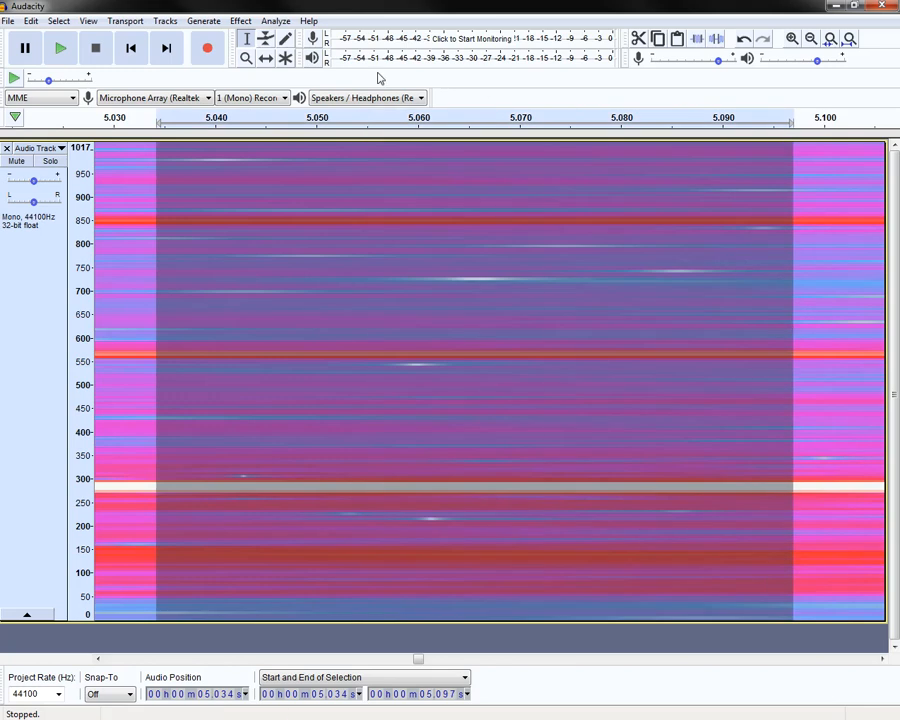
pyautogui.click(275, 20)
pyautogui.click(305, 74)
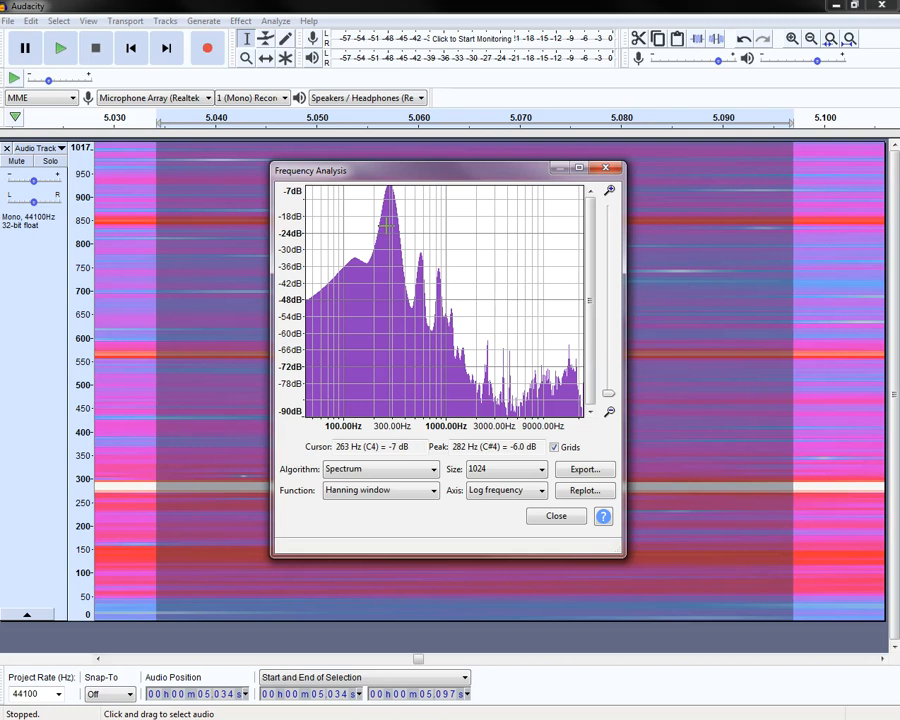
# Close the frequency plot, place the cursor at about 5.045 s, and widen the spectrogram's frequency scale to about 0–1716 Hz
pyautogui.click(557, 519)
pyautogui.click(306, 526)
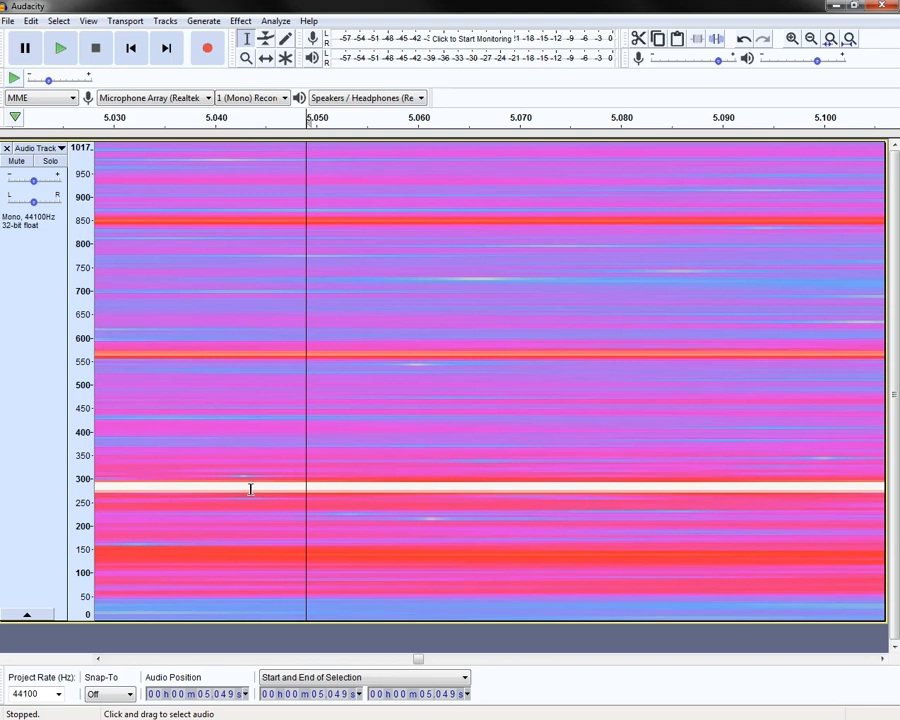
pyautogui.click(36, 148)
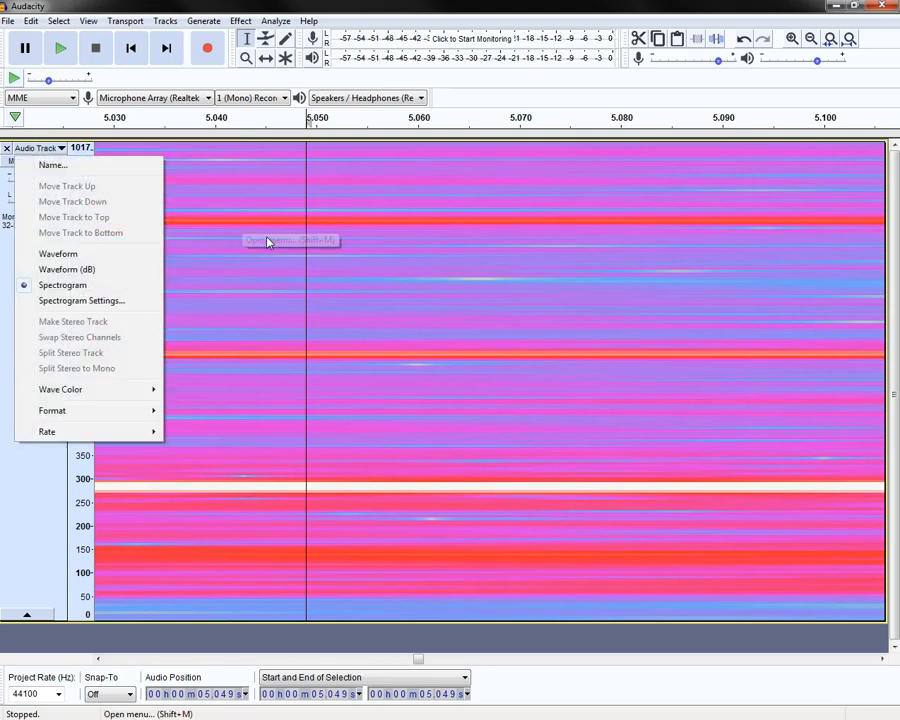
pyautogui.click(266, 333)
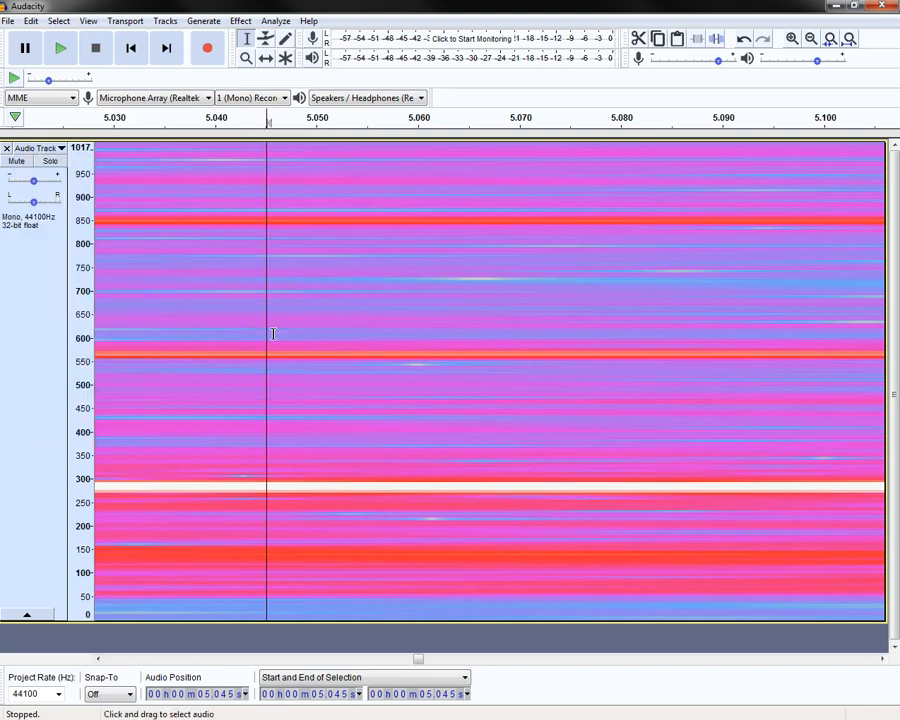
pyautogui.keyDown('shift'); pyautogui.click(86, 468); pyautogui.keyUp('shift')
pyautogui.keyDown('shift'); pyautogui.click(85, 485); pyautogui.keyUp('shift')
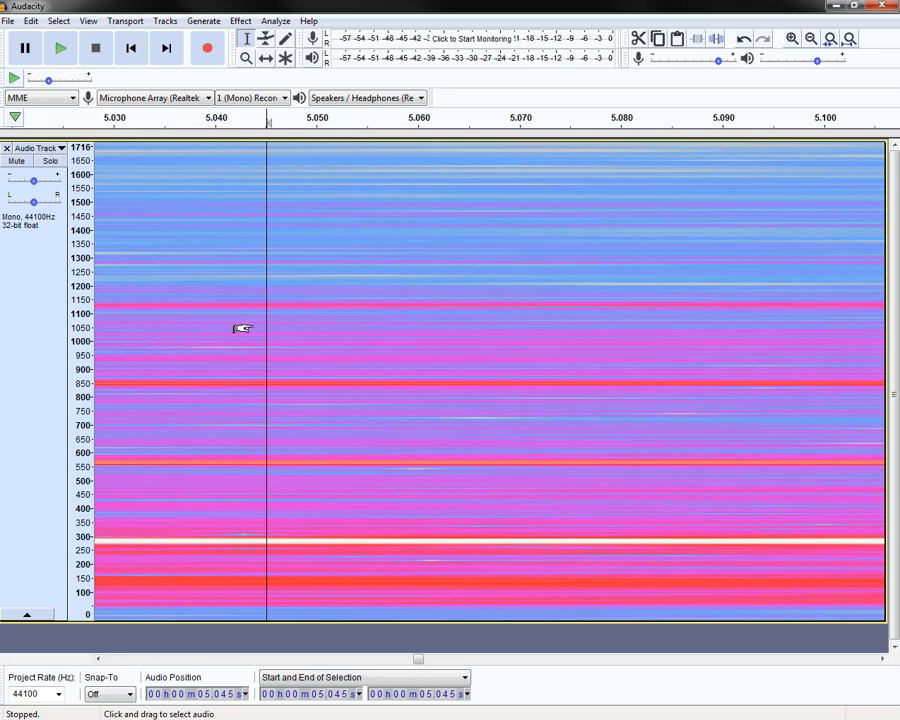
# Display the track as a waveform and zoom in on the sound between about 8.70 s and 10.08 s
pyautogui.click(34, 149)
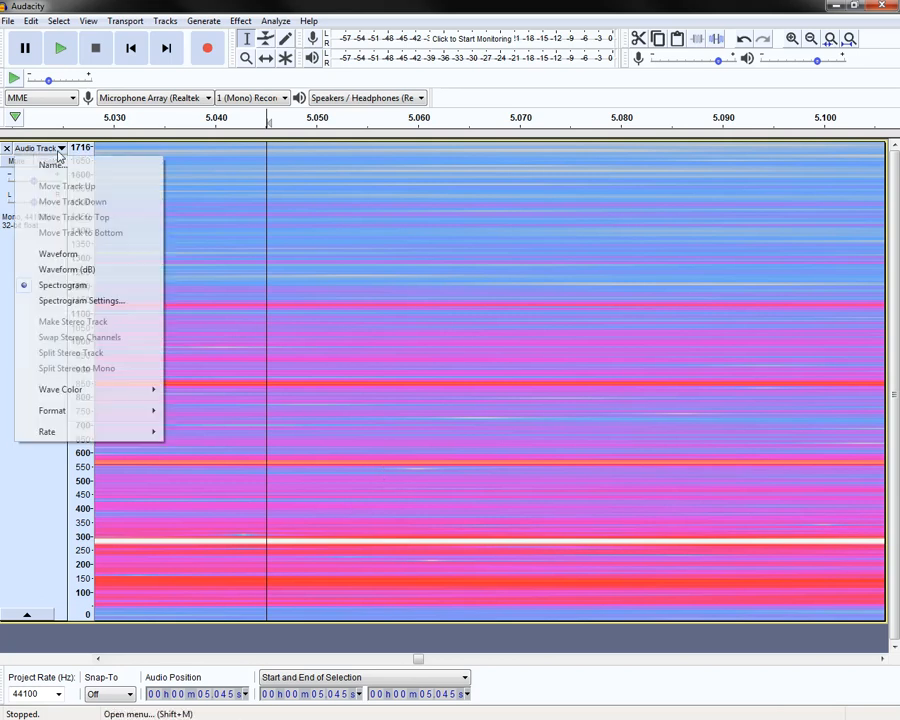
pyautogui.click(62, 256)
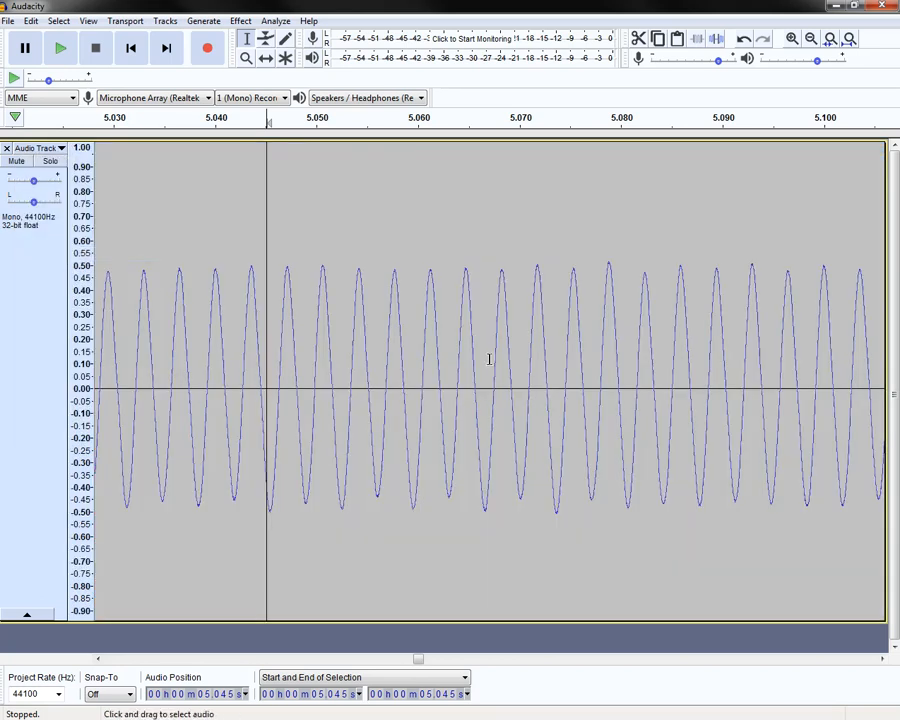
pyautogui.click(245, 57)
pyautogui.rightClick(476, 392)
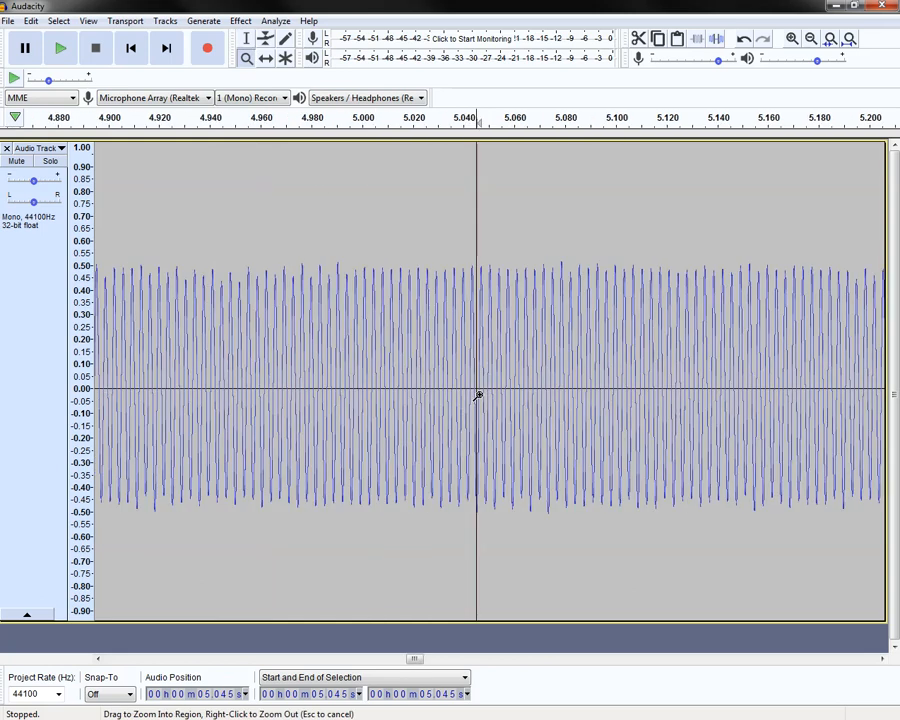
pyautogui.rightClick(478, 396)
pyautogui.rightClick(478, 394)
pyautogui.rightClick(528, 396)
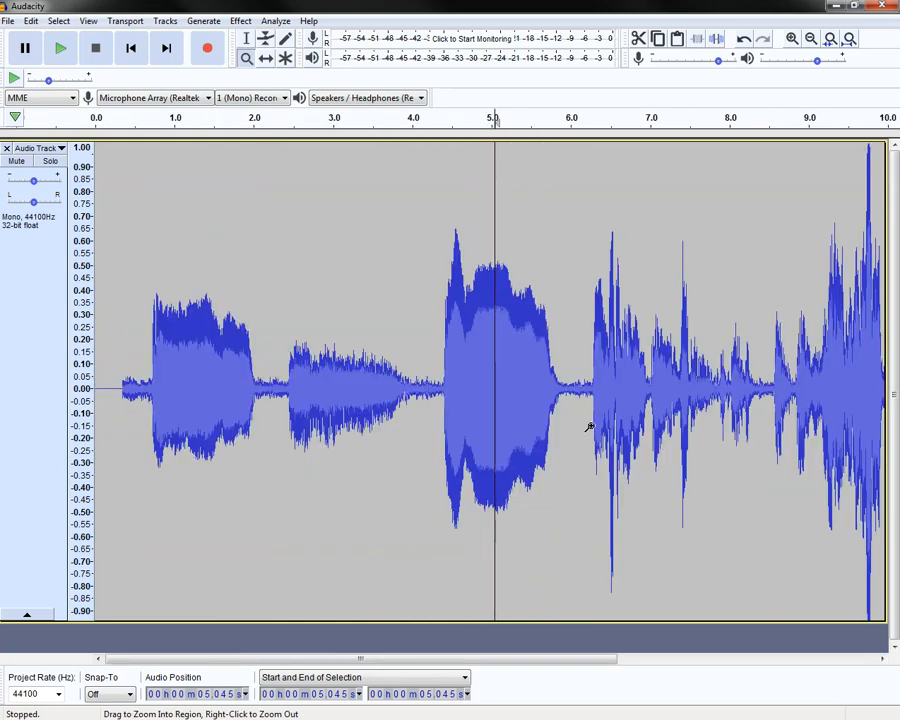
pyautogui.moveTo(623, 659); pyautogui.dragTo(793, 660)
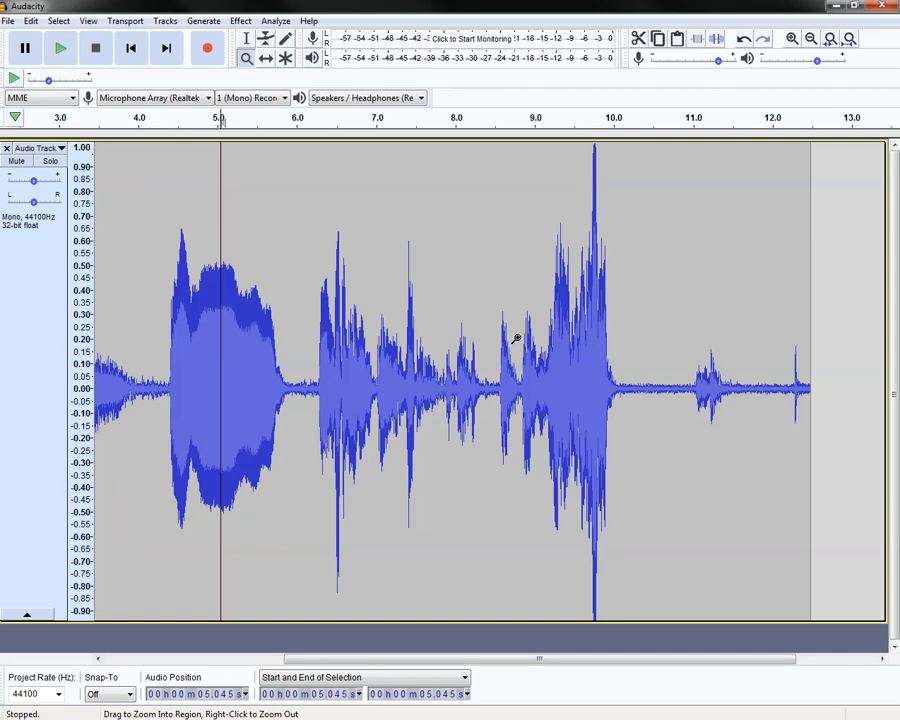
pyautogui.moveTo(508, 253); pyautogui.dragTo(614, 250)
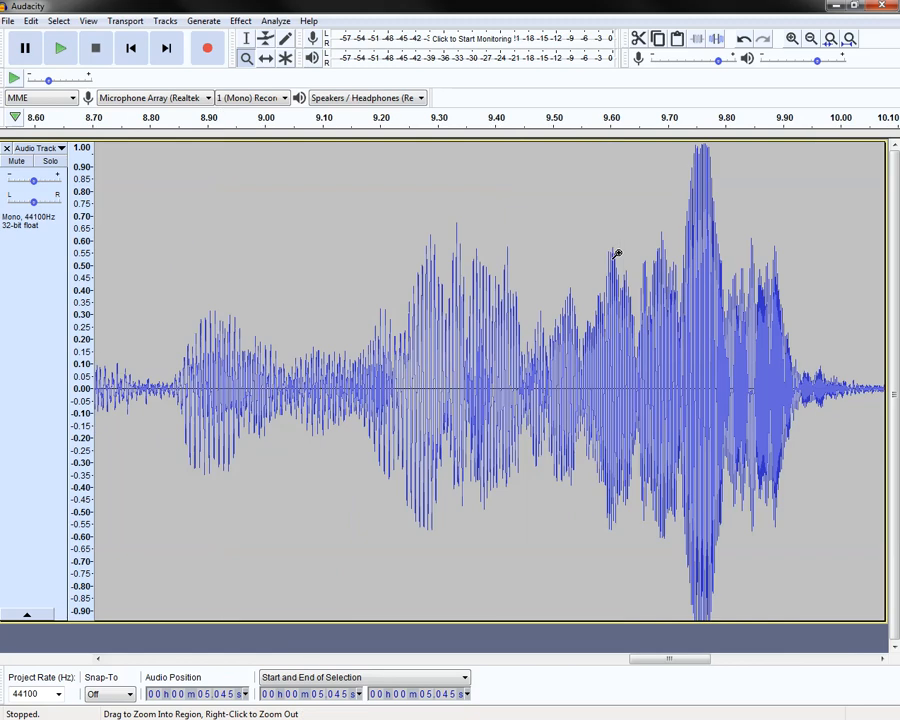
# Display the section as a spectrogram and narrow its frequency scale to about 0–621 Hz
pyautogui.click(38, 148)
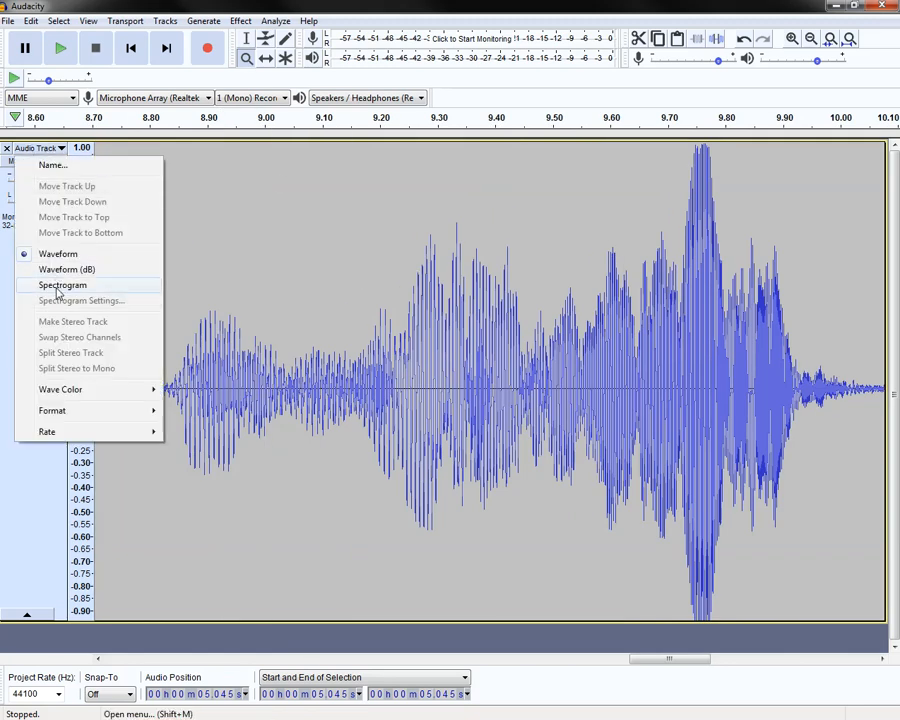
pyautogui.click(58, 287)
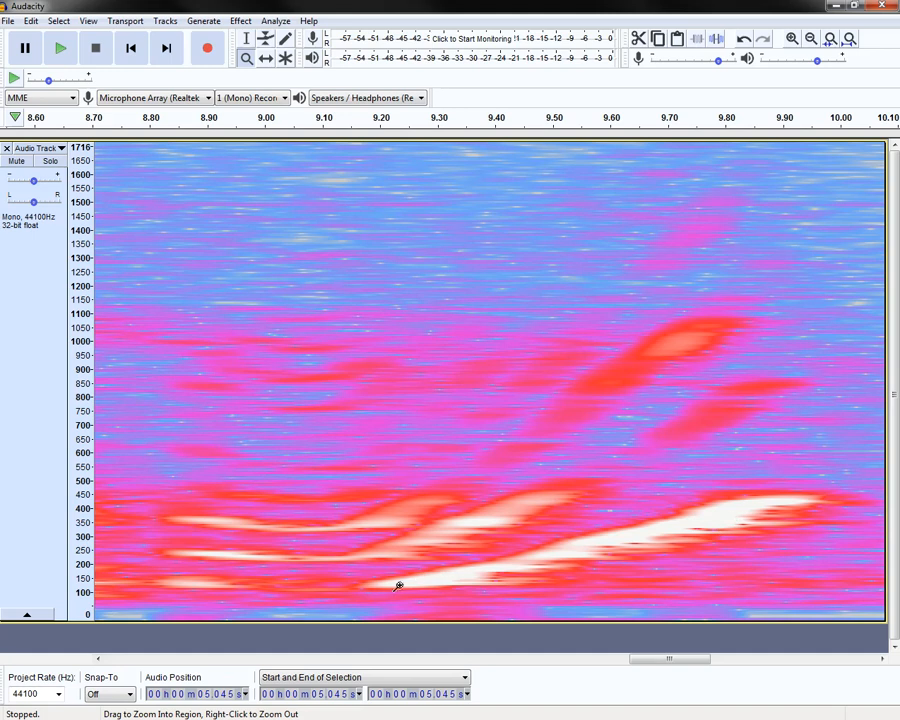
pyautogui.click(80, 566)
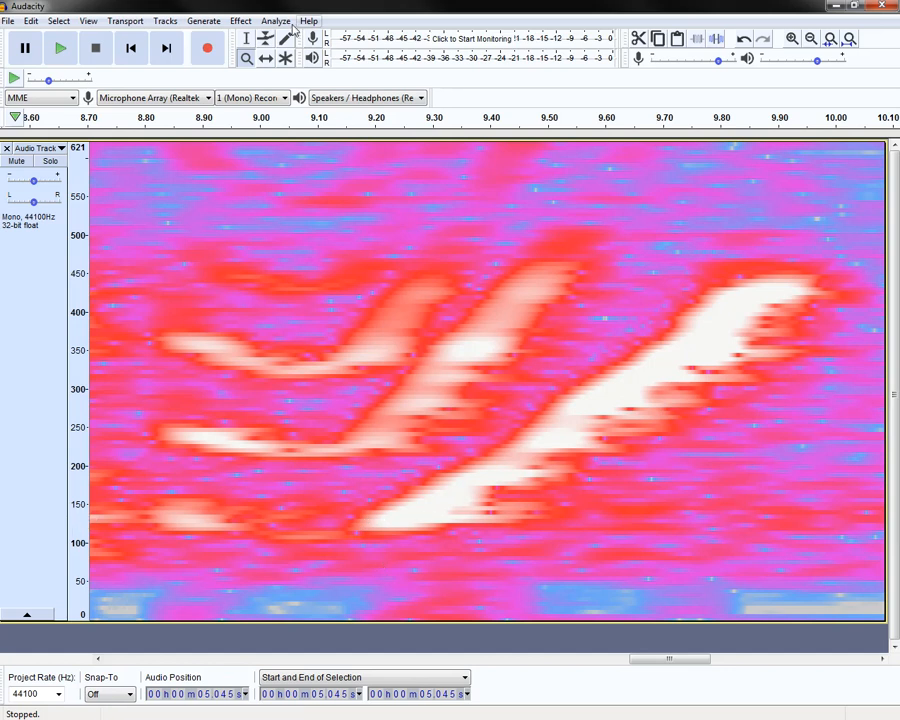
# Examine the rising spectrogram band between about 9.217 s and 9.921 s, marking its low start at about 9.222 s and high end at about 9.831 s
pyautogui.click(246, 38)
pyautogui.moveTo(385, 385); pyautogui.dragTo(555, 390)
pyautogui.moveTo(697, 393); pyautogui.dragTo(785, 398)
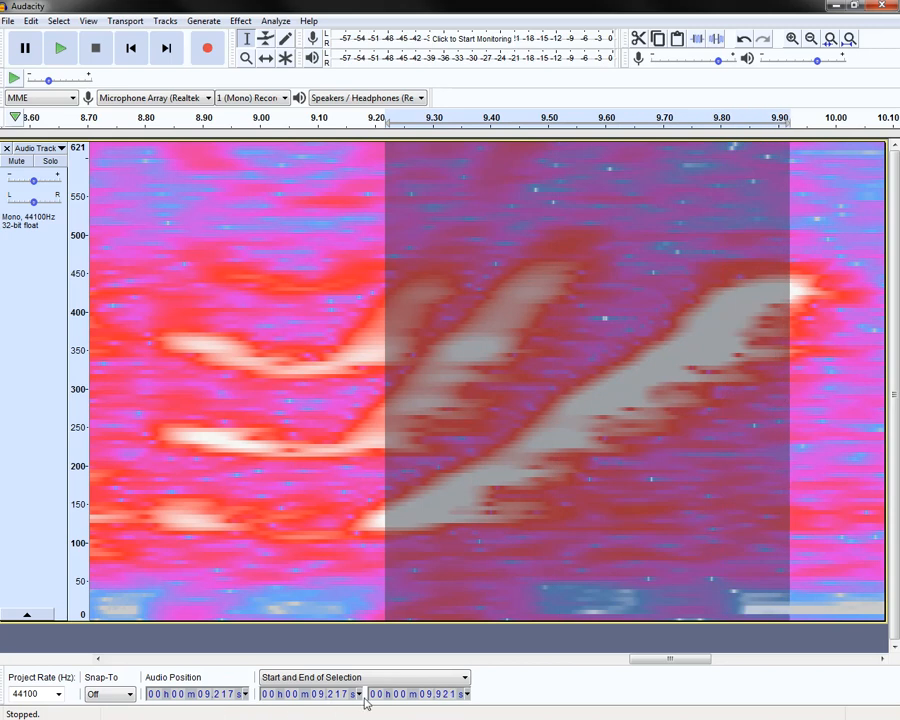
pyautogui.click(403, 416)
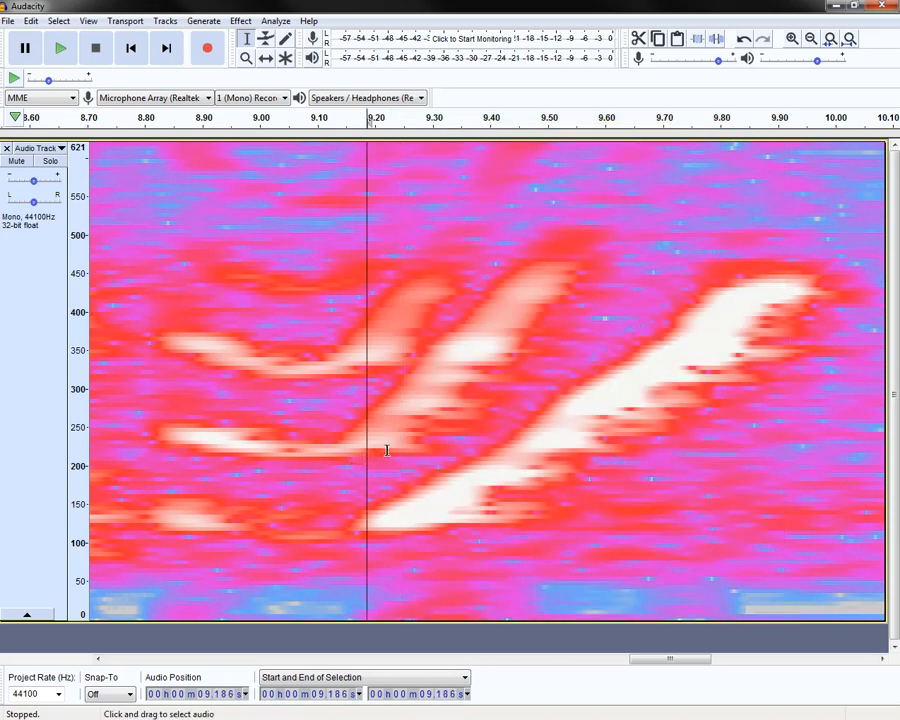
pyautogui.click(385, 449)
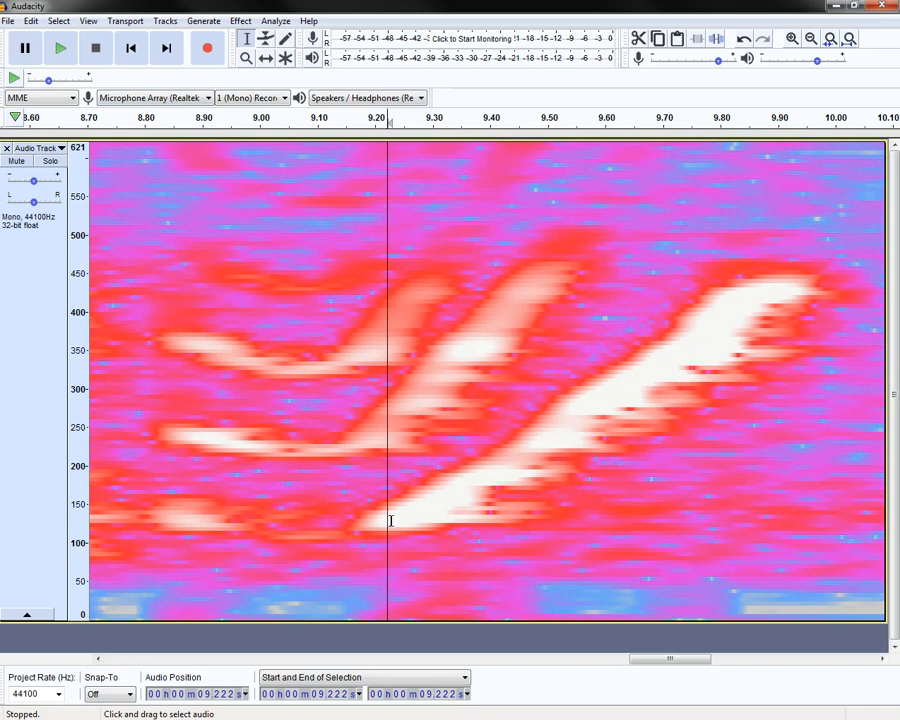
pyautogui.click(738, 300)
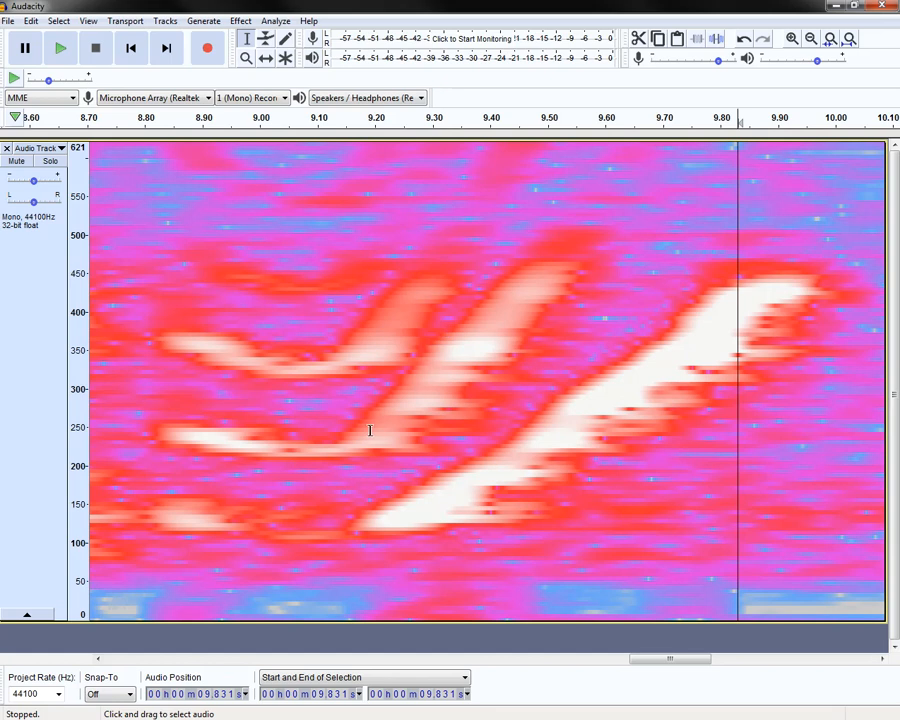
# Select the start of the rising sound from about 9.196 s to 9.292 s, check its frequency spectrum, and close the plot
pyautogui.moveTo(373, 430); pyautogui.dragTo(427, 430)
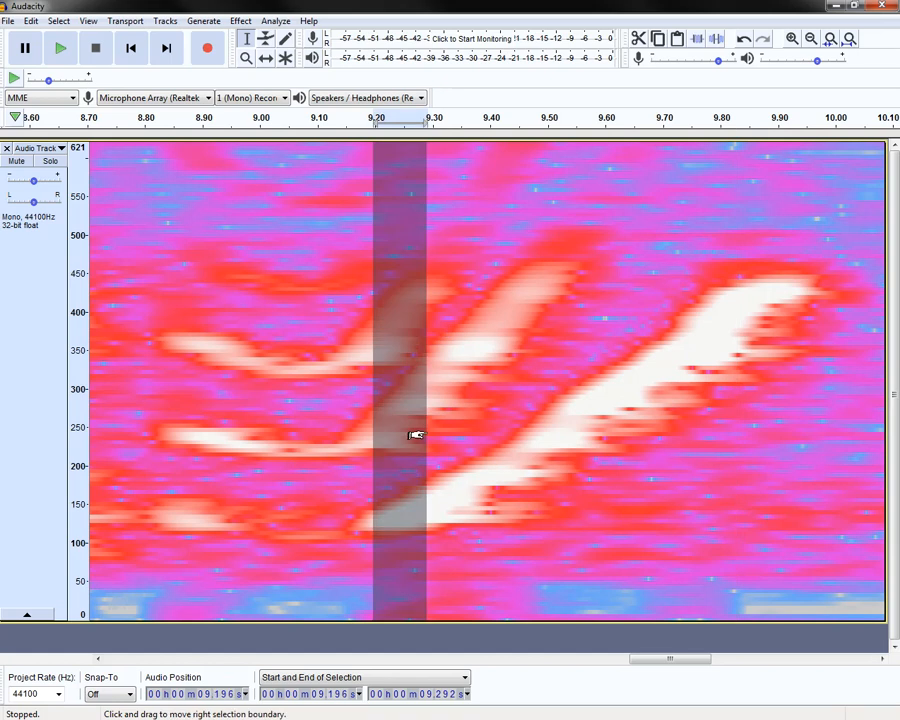
pyautogui.click(276, 21)
pyautogui.click(290, 74)
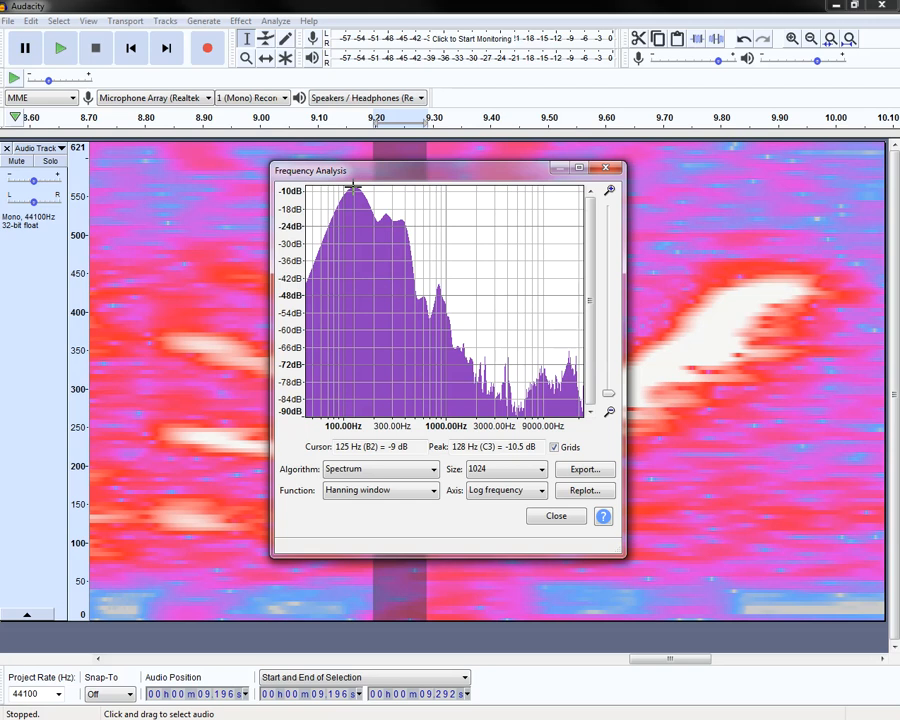
pyautogui.press('Escape')
# Plot the frequency spectrum of about 9.707 s to 9.865 s, then close it and place the cursor at about 9.917 s
pyautogui.moveTo(668, 276); pyautogui.dragTo(757, 265)
pyautogui.click(276, 21)
pyautogui.click(292, 73)
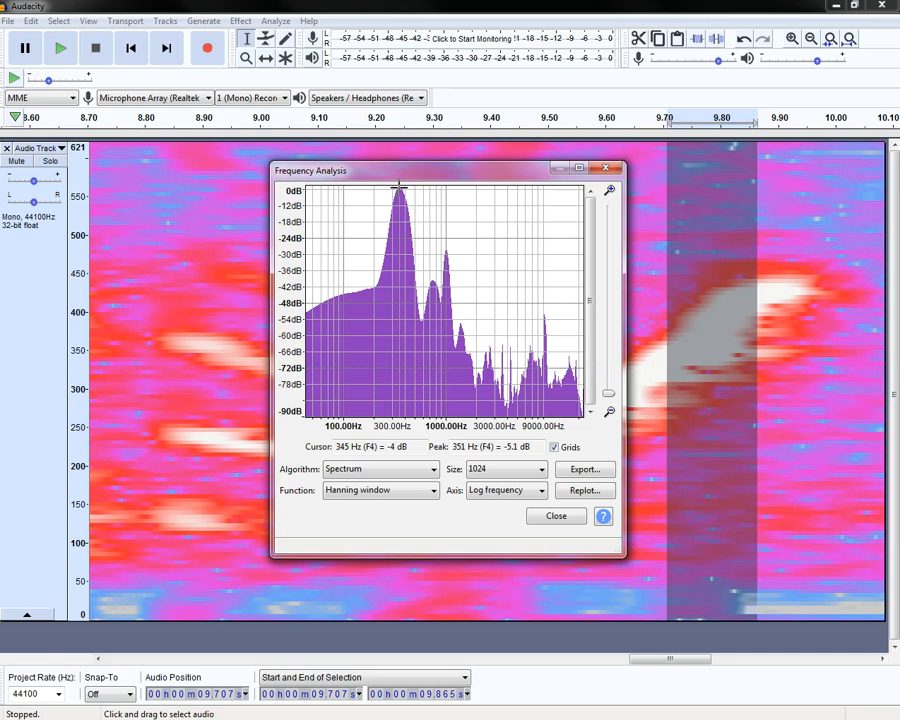
pyautogui.press('Escape')
pyautogui.click(787, 295)
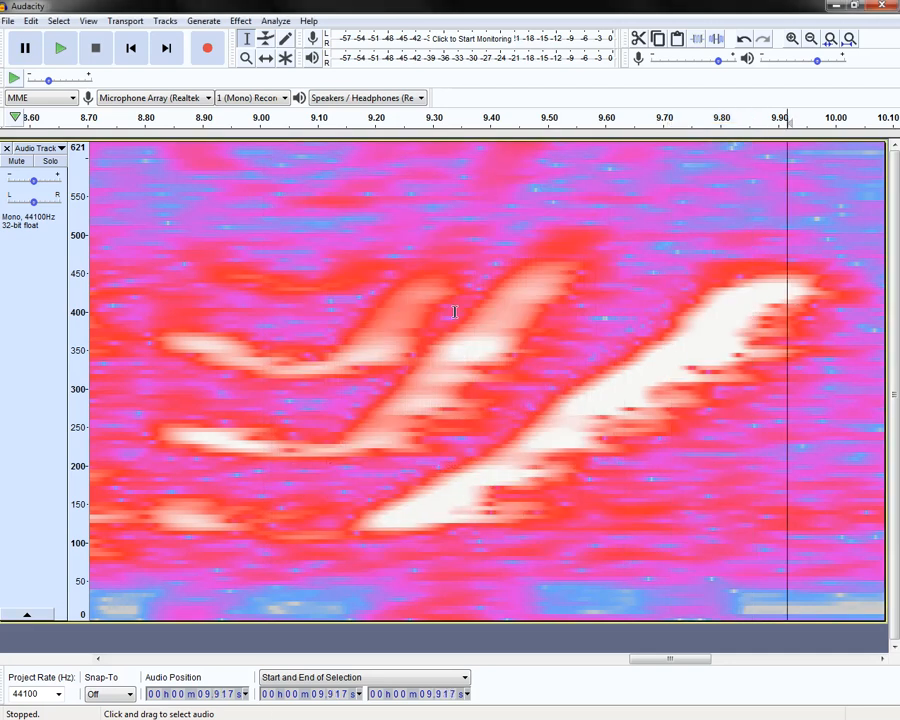
# Switch the track from the spectrogram back to the waveform display, with about 7.5 s to 13 s in view
pyautogui.click(245, 57)
pyautogui.rightClick(255, 266)
pyautogui.rightClick(338, 336)
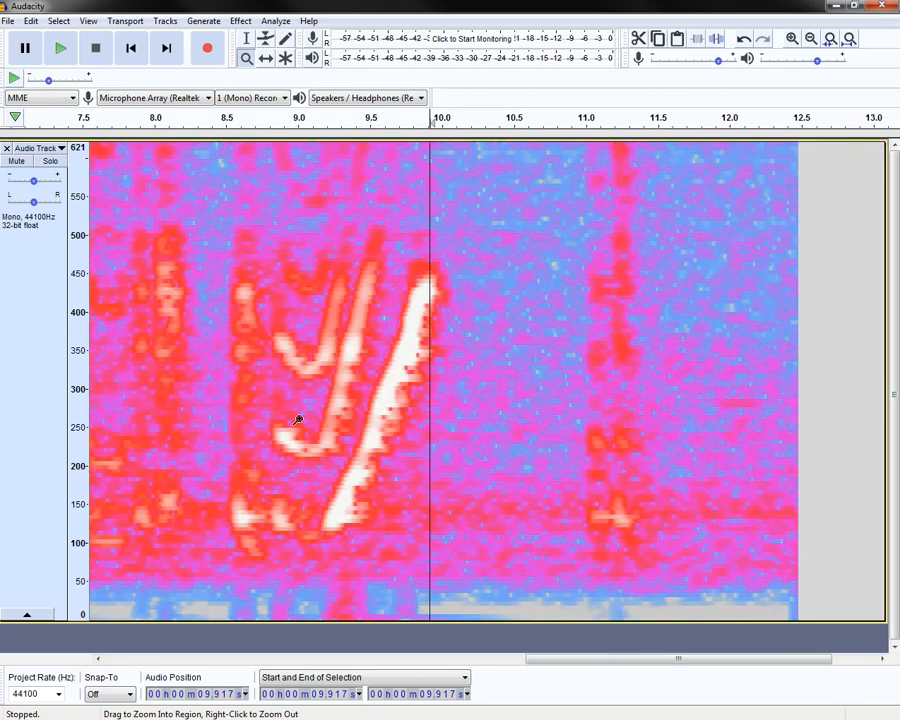
pyautogui.click(51, 150)
pyautogui.click(68, 254)
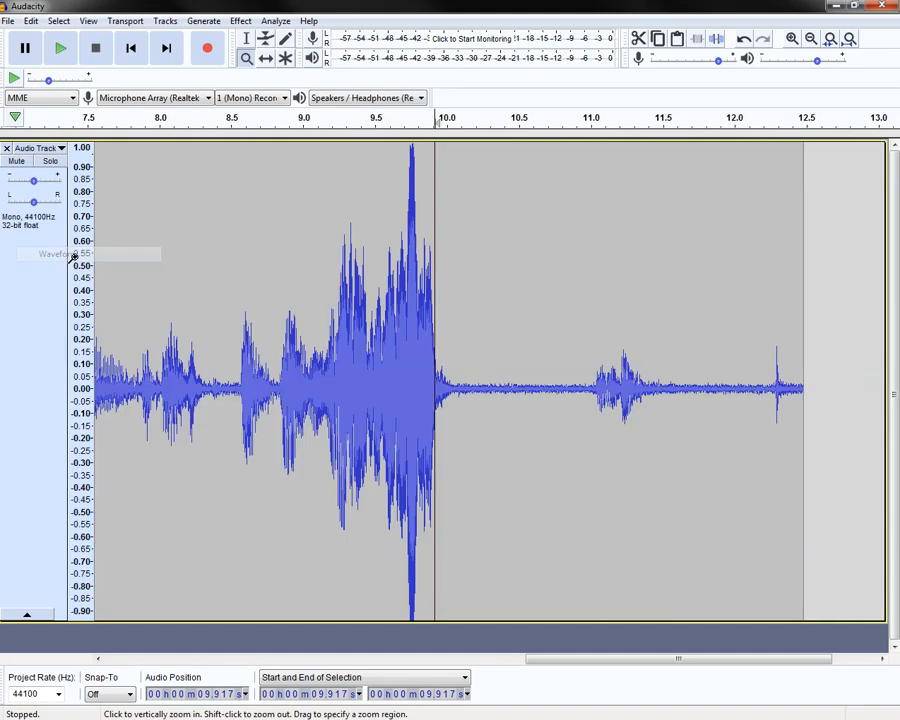
# Examine the waveform periods near the end of the rising sound, around 9.87 s to 9.905 s, up close
pyautogui.moveTo(411, 283); pyautogui.dragTo(438, 300)
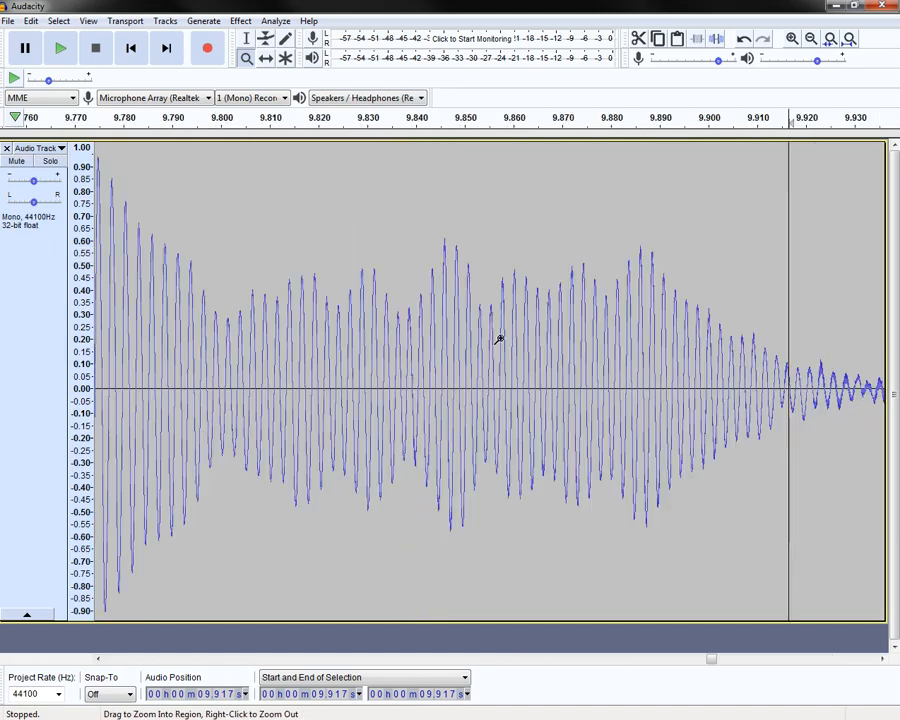
pyautogui.moveTo(548, 328); pyautogui.dragTo(738, 356)
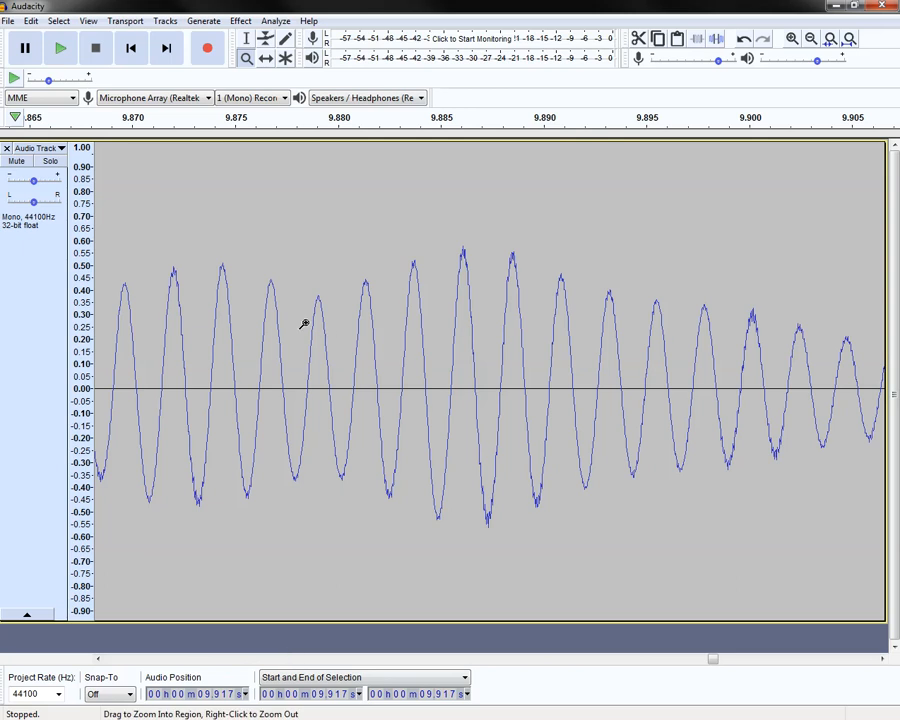
pyautogui.rightClick(444, 327)
pyautogui.rightClick(460, 329)
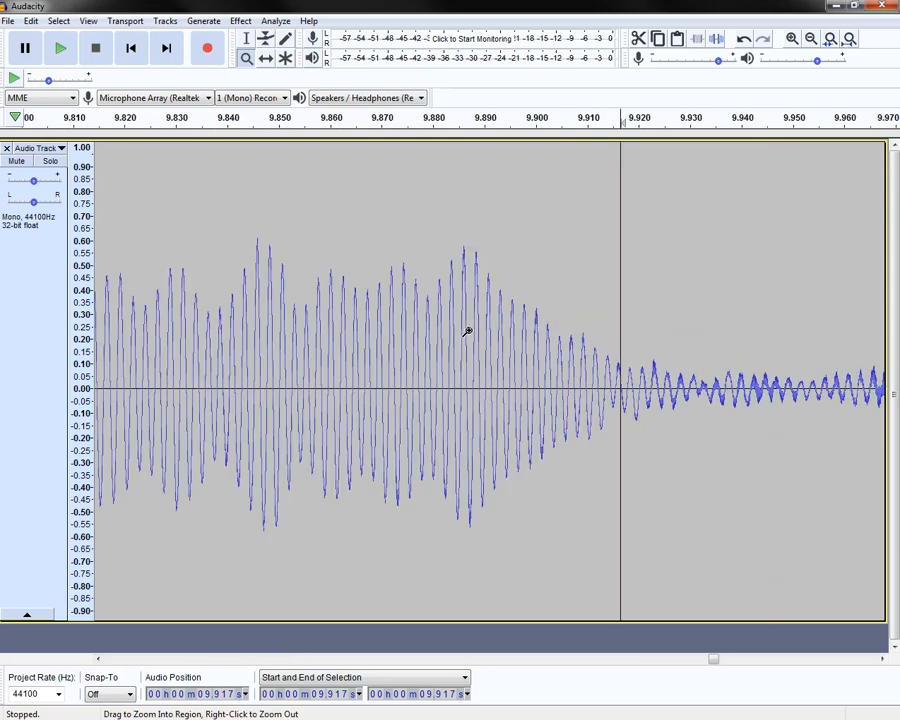
pyautogui.rightClick(468, 331)
pyautogui.rightClick(468, 331)
pyautogui.rightClick(444, 340)
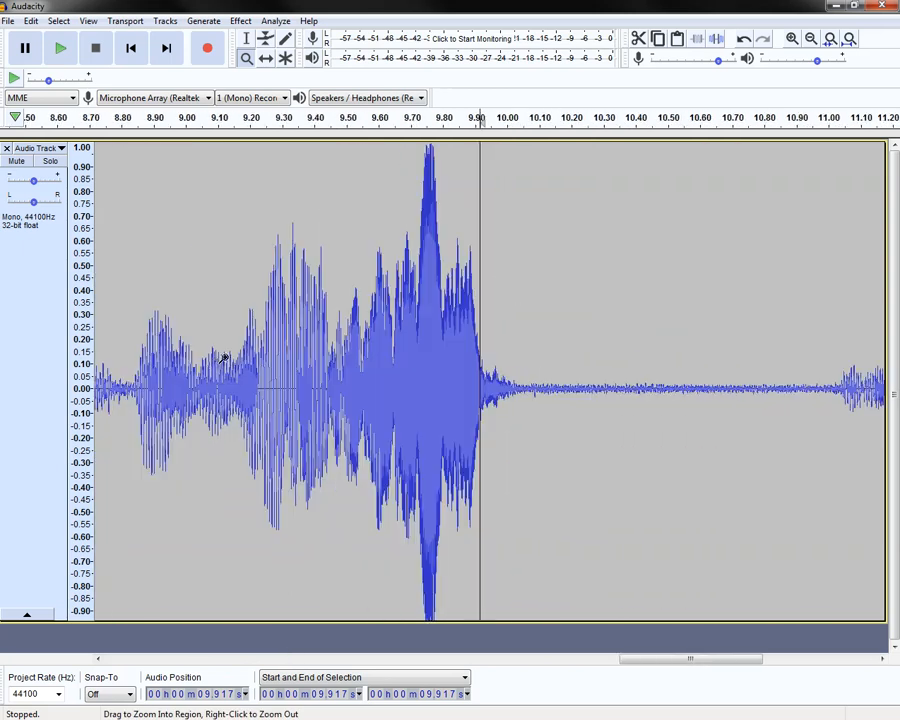
# Examine the waveform periods in the early part of the rising sound, from about 8.91 s onward, up close
pyautogui.click(160, 366)
pyautogui.click(170, 372)
pyautogui.click(172, 375)
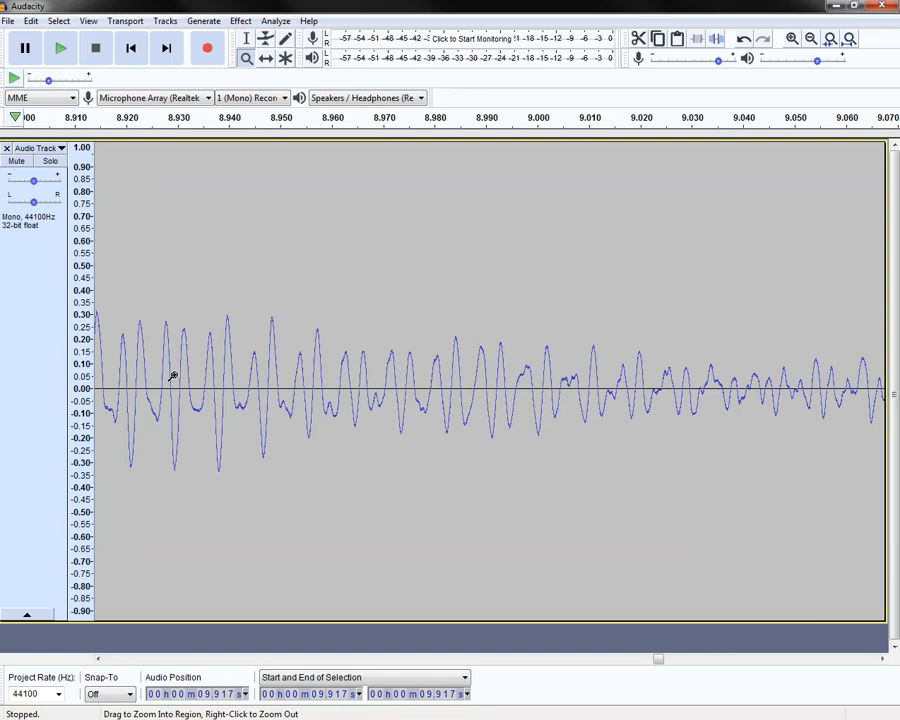
pyautogui.rightClick(175, 373)
pyautogui.rightClick(175, 373)
pyautogui.rightClick(175, 373)
pyautogui.click(314, 366)
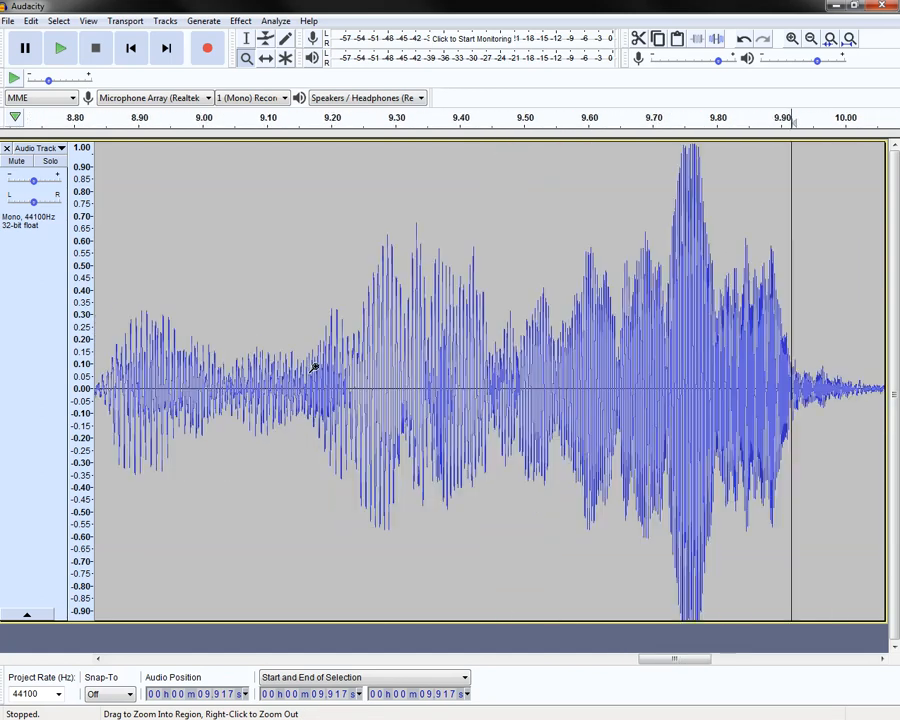
pyautogui.click(314, 367)
pyautogui.click(314, 367)
pyautogui.click(314, 367)
pyautogui.rightClick(369, 370)
pyautogui.rightClick(370, 368)
pyautogui.rightClick(370, 368)
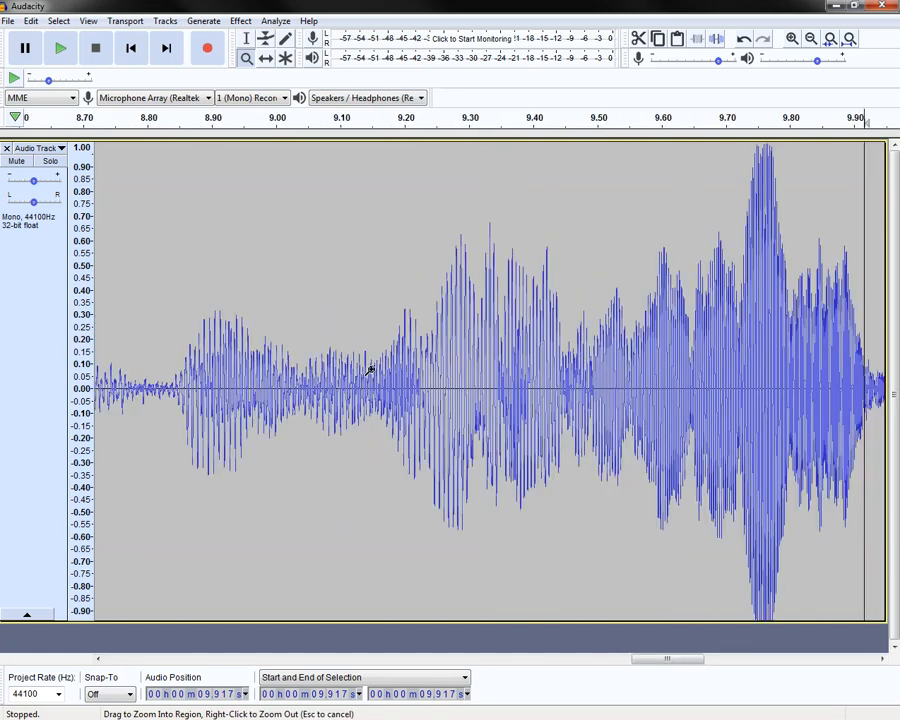
pyautogui.rightClick(370, 369)
pyautogui.rightClick(321, 381)
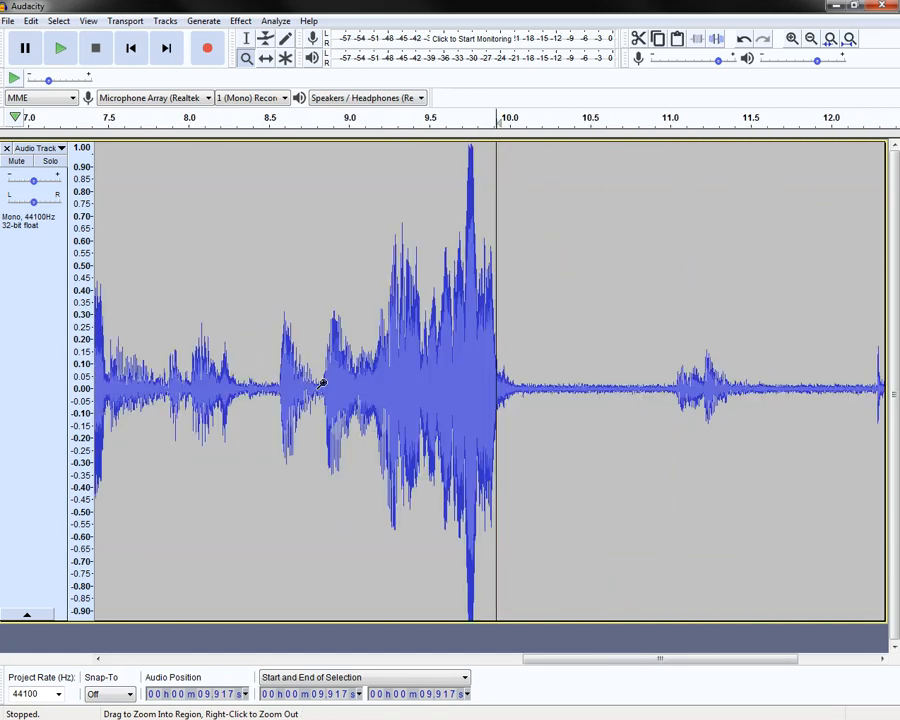
# Examine the waveform between about 9.53 s and 10.15 s, and bring the whole recording back into view
pyautogui.click(470, 380)
pyautogui.click(470, 380)
pyautogui.click(500, 372)
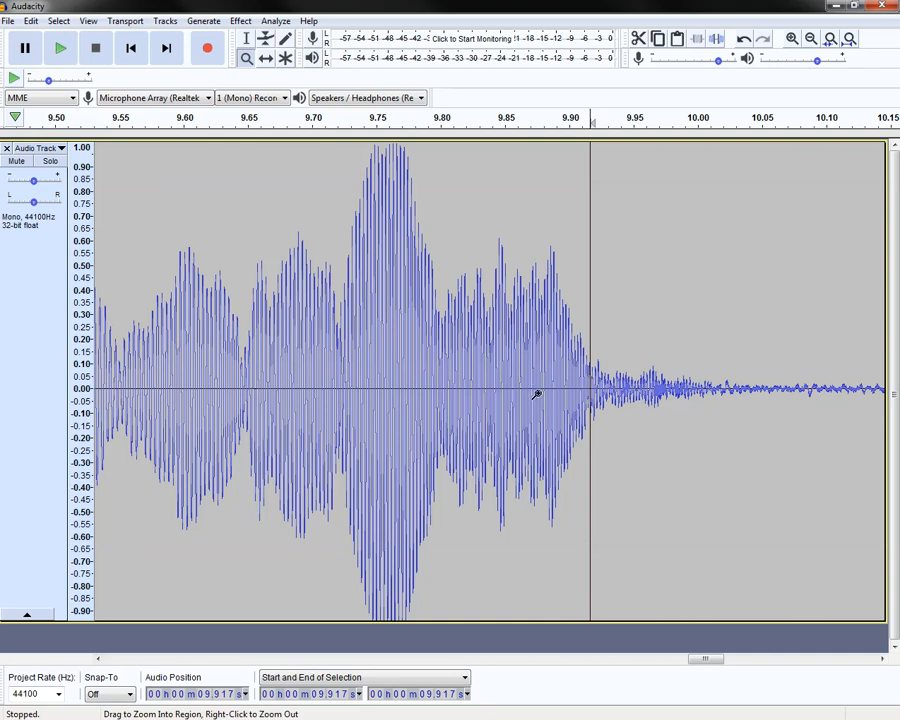
pyautogui.rightClick(463, 388)
pyautogui.rightClick(463, 387)
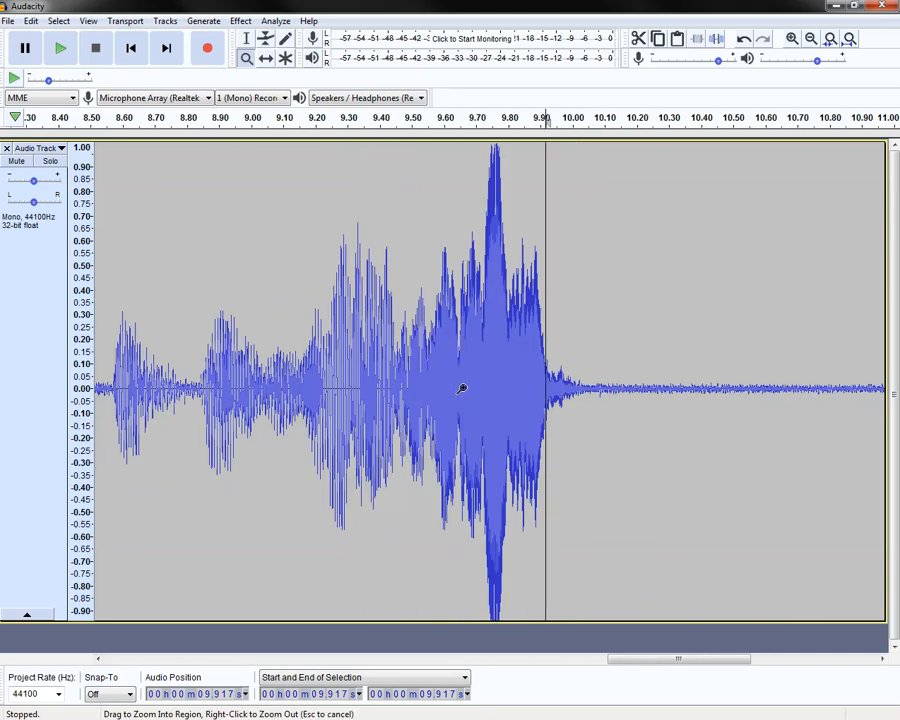
pyautogui.rightClick(462, 386)
pyautogui.rightClick(450, 386)
pyautogui.rightClick(369, 383)
pyautogui.rightClick(369, 383)
pyautogui.rightClick(369, 384)
pyautogui.rightClick(369, 384)
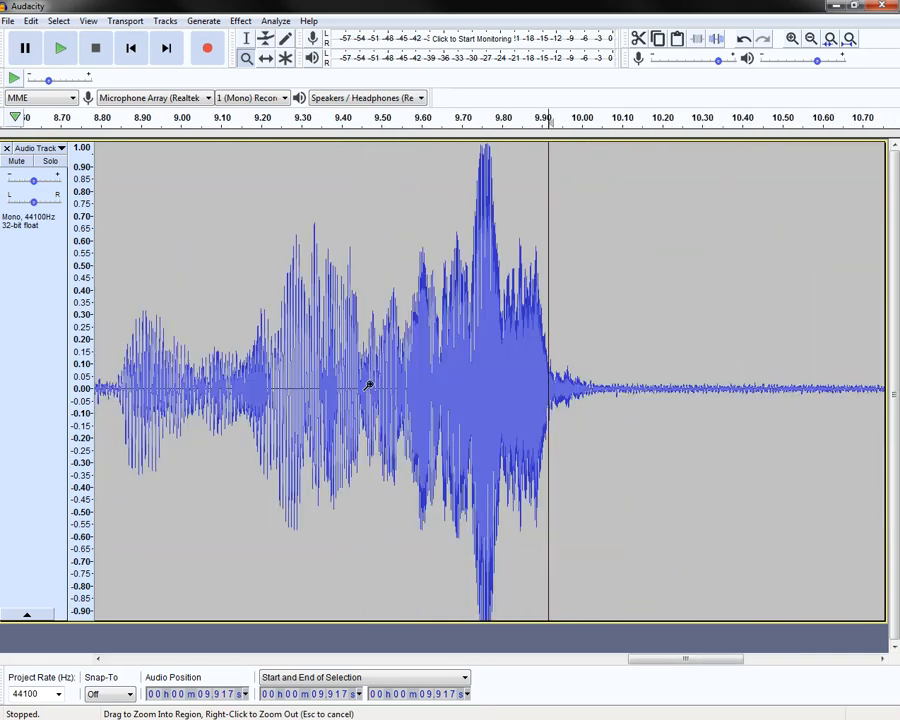
pyautogui.rightClick(370, 382)
pyautogui.rightClick(370, 382)
pyautogui.rightClick(370, 382)
pyautogui.rightClick(269, 384)
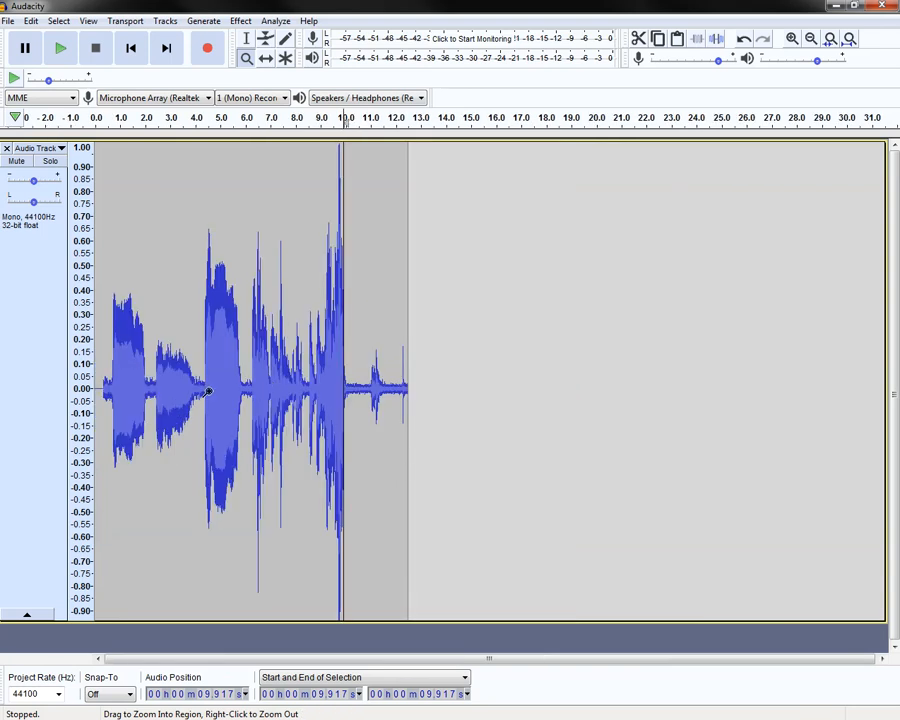
pyautogui.click(345, 383)
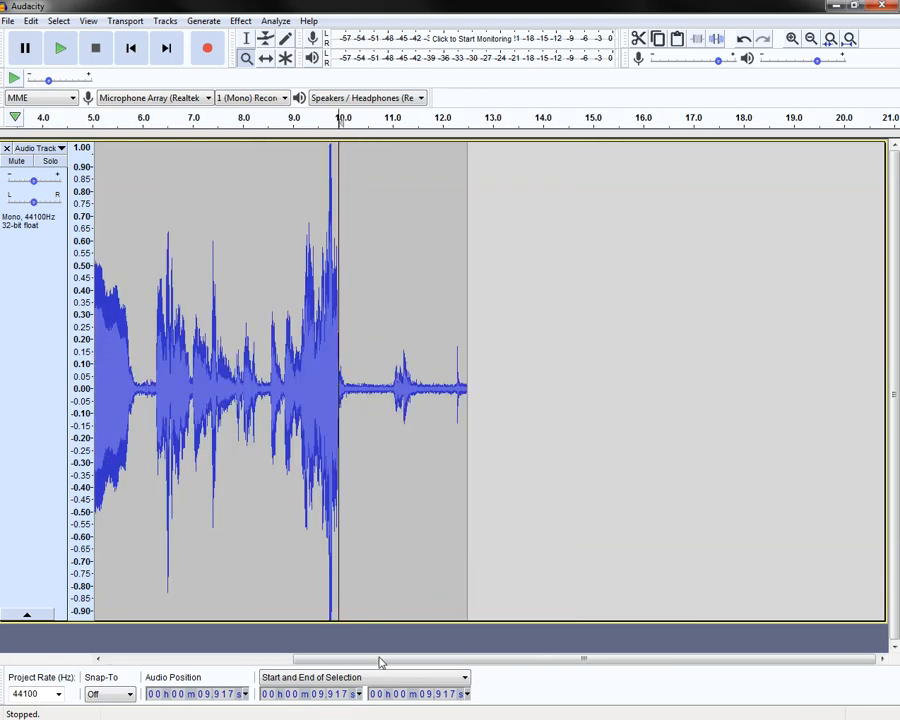
pyautogui.moveTo(380, 662); pyautogui.dragTo(150, 650)
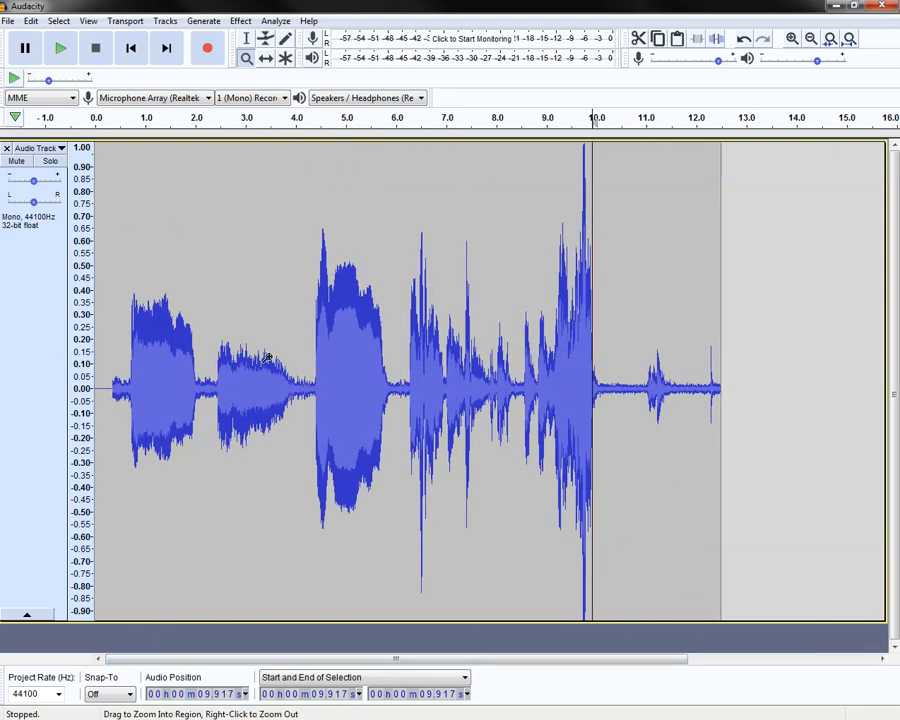